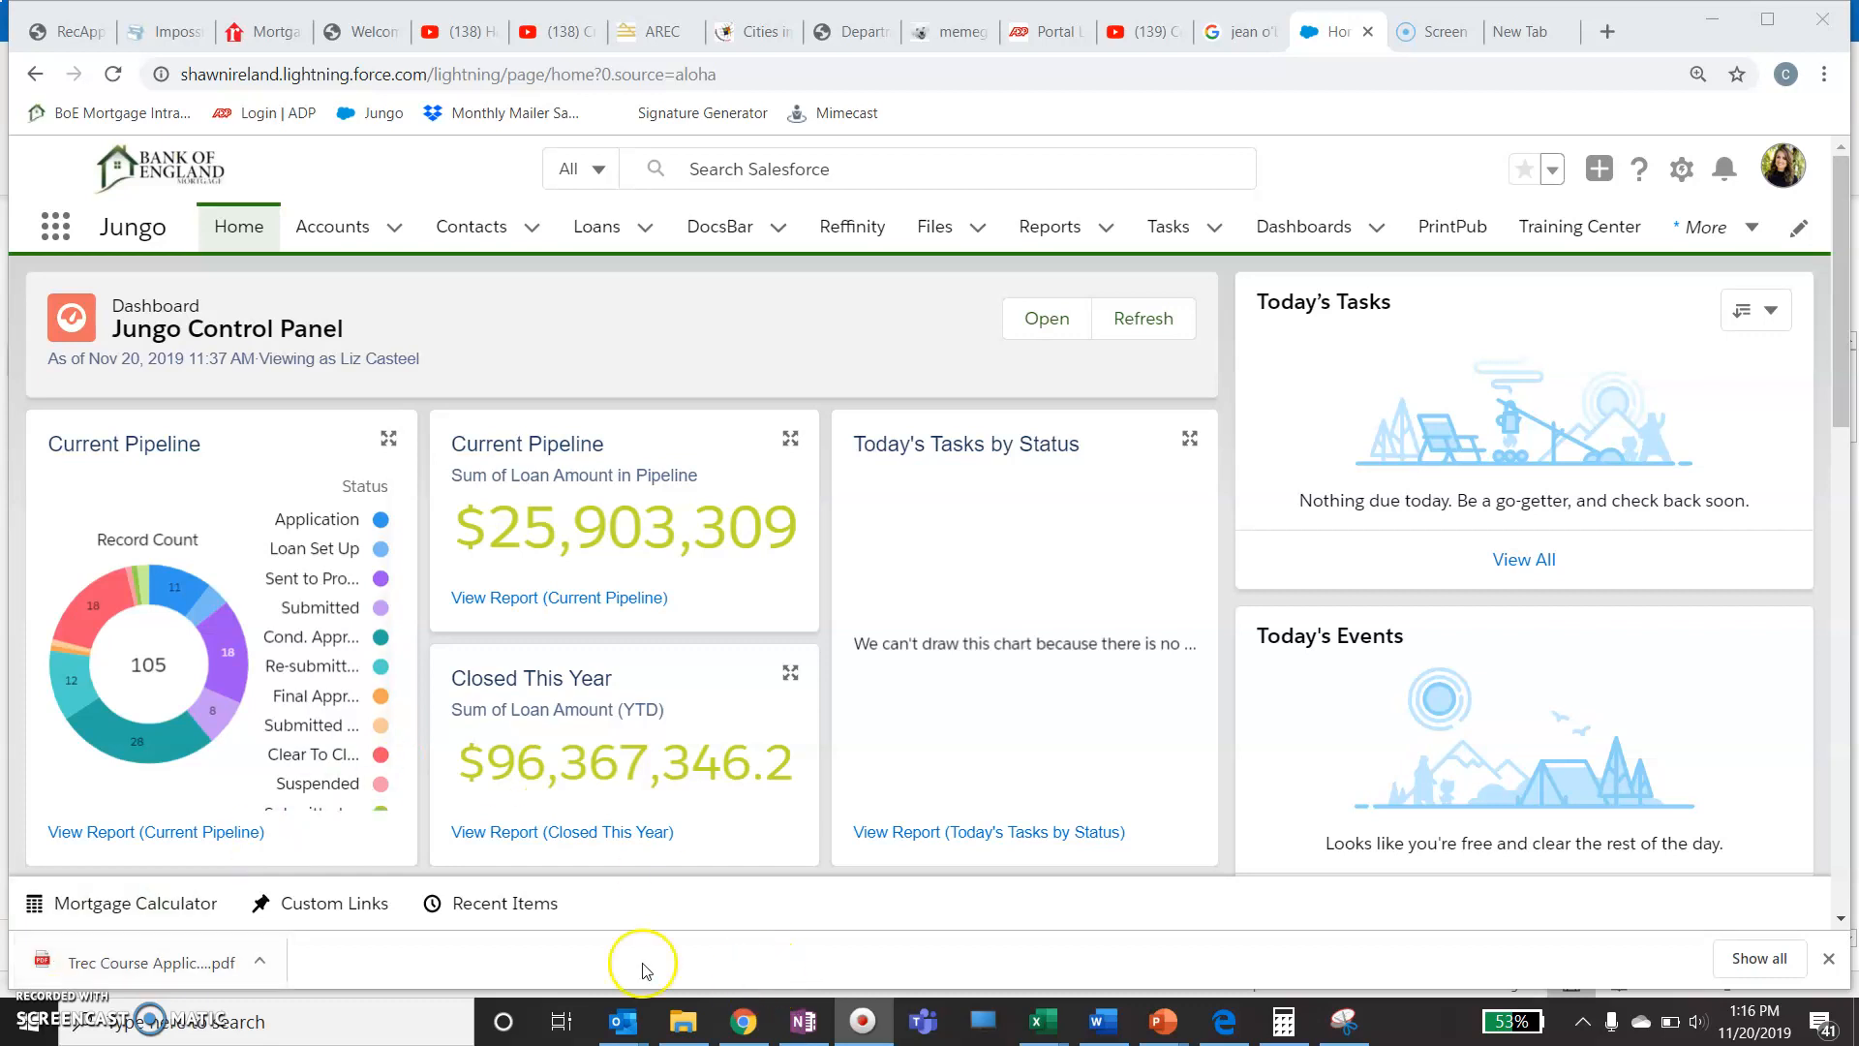
Open the recently viewed realtor contact's record from the search box's recent items.
{"action": "left_click", "coordinate": [849, 164]}
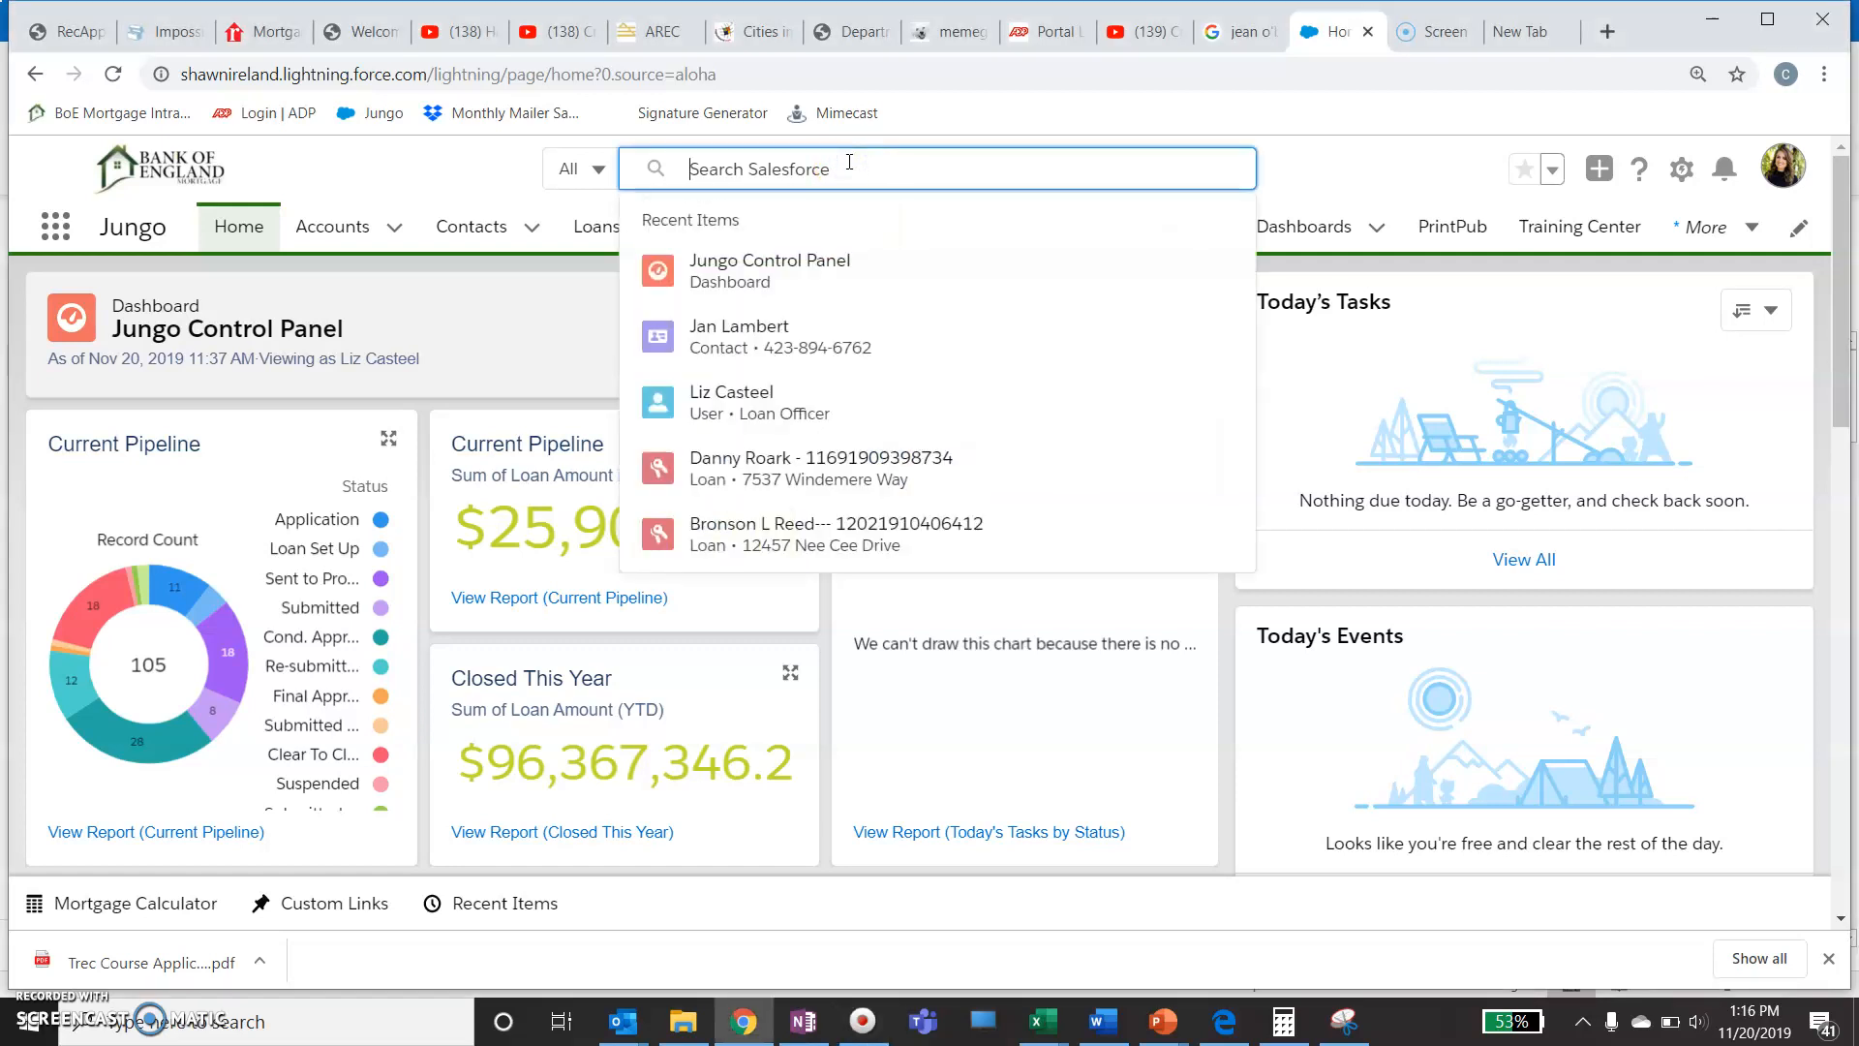
{"action": "left_click", "coordinate": [852, 347]}
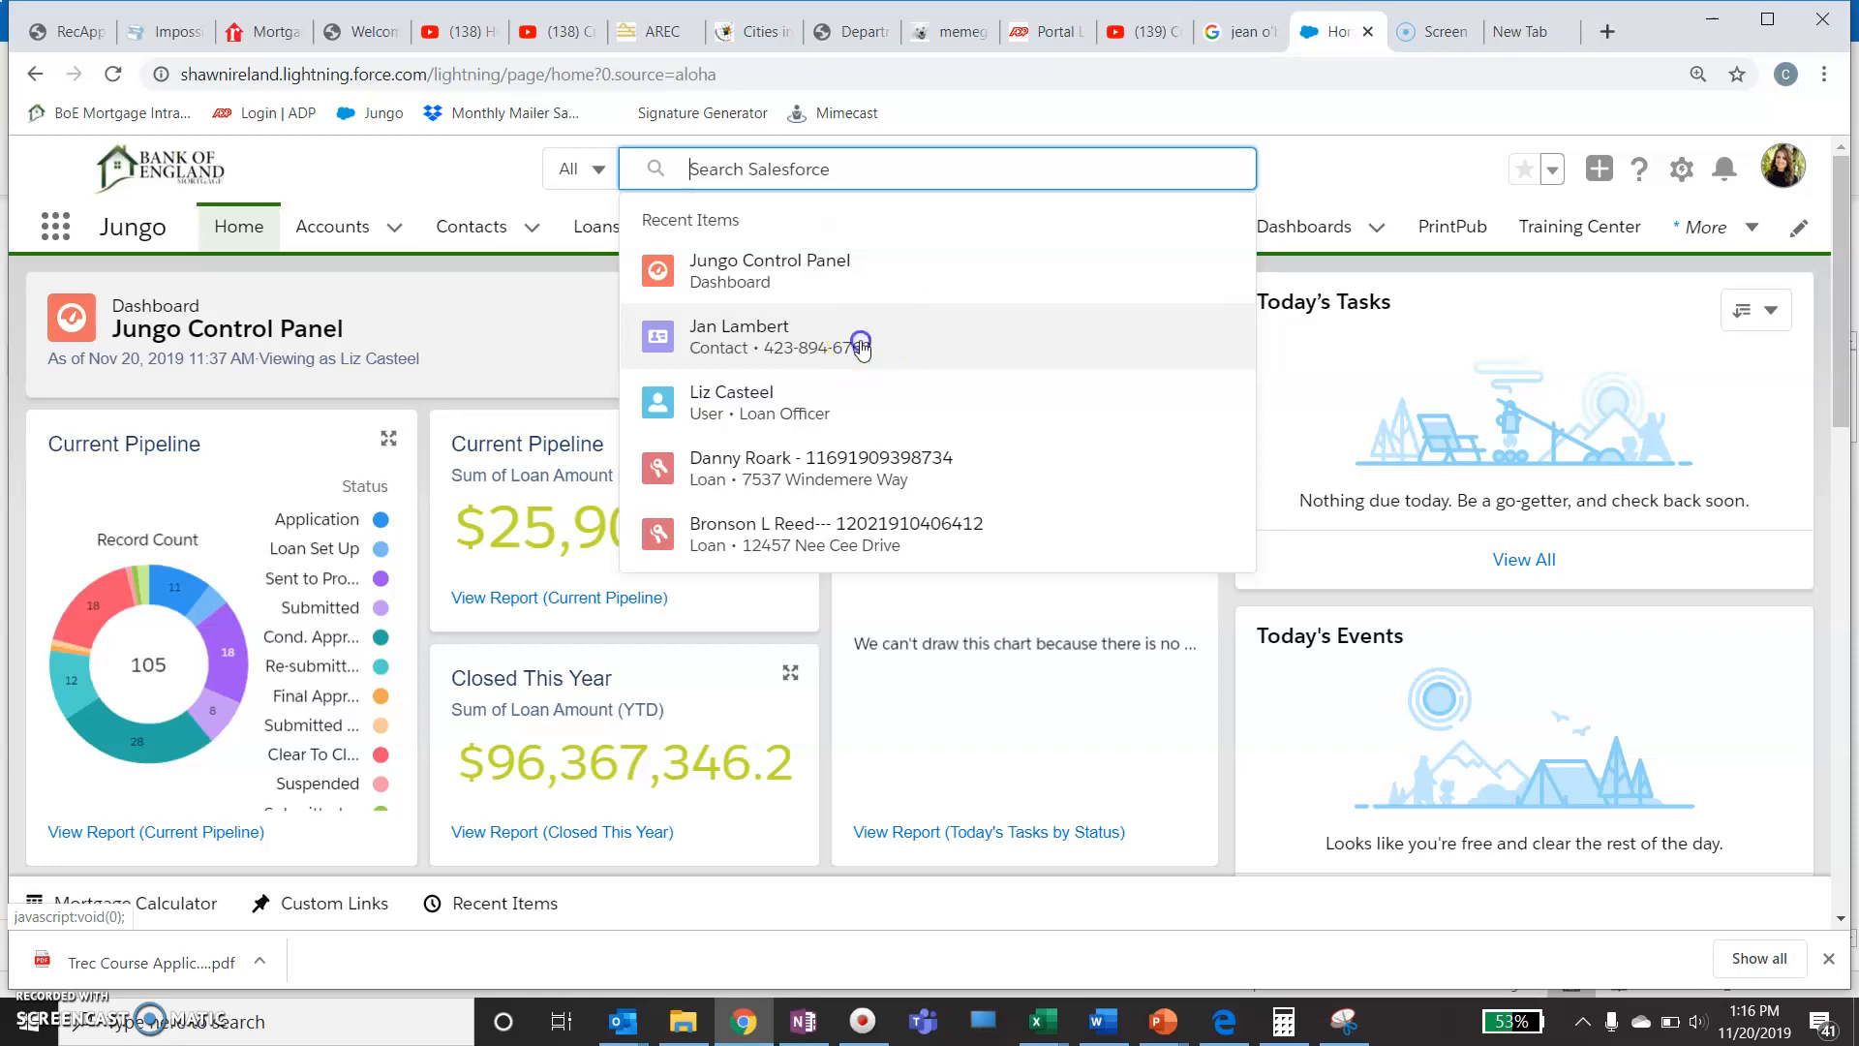
{"action": "left_click", "coordinate": [861, 347]}
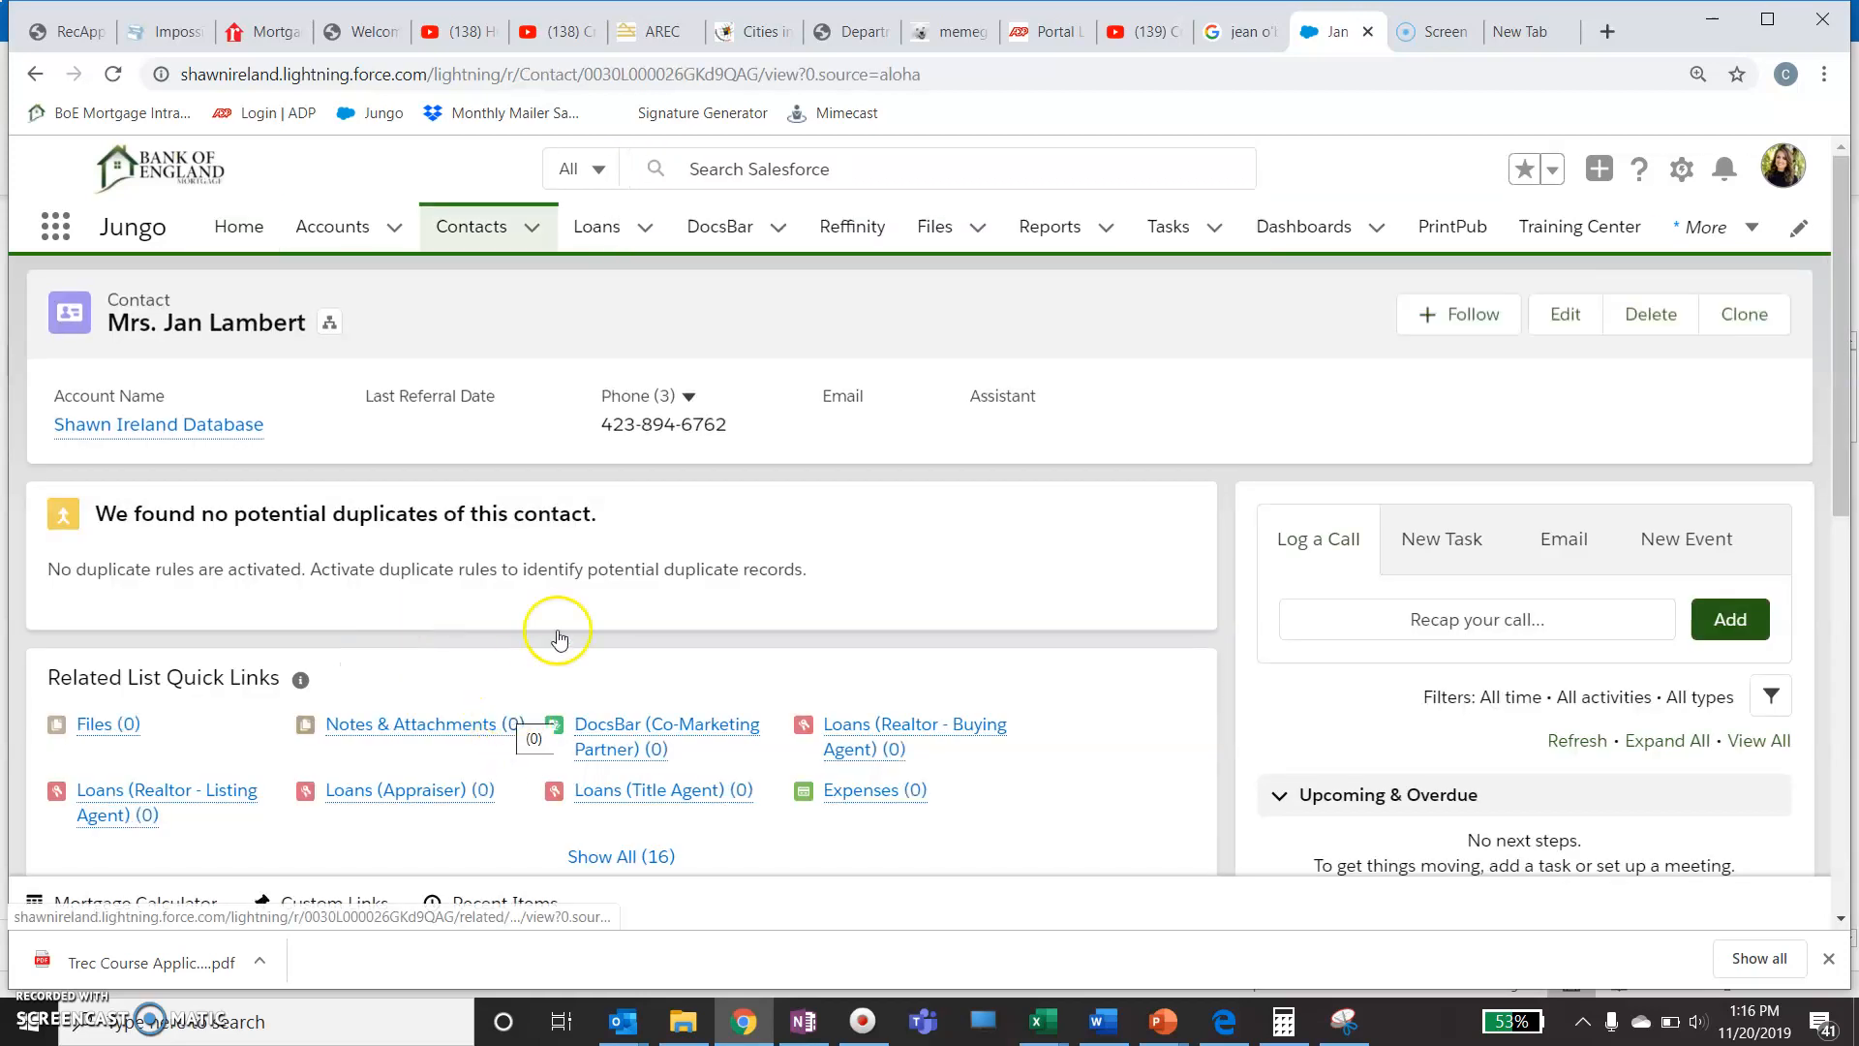
{"action": "scroll", "coordinate": [708, 547], "scroll_direction": "down", "scroll_amount": 7}
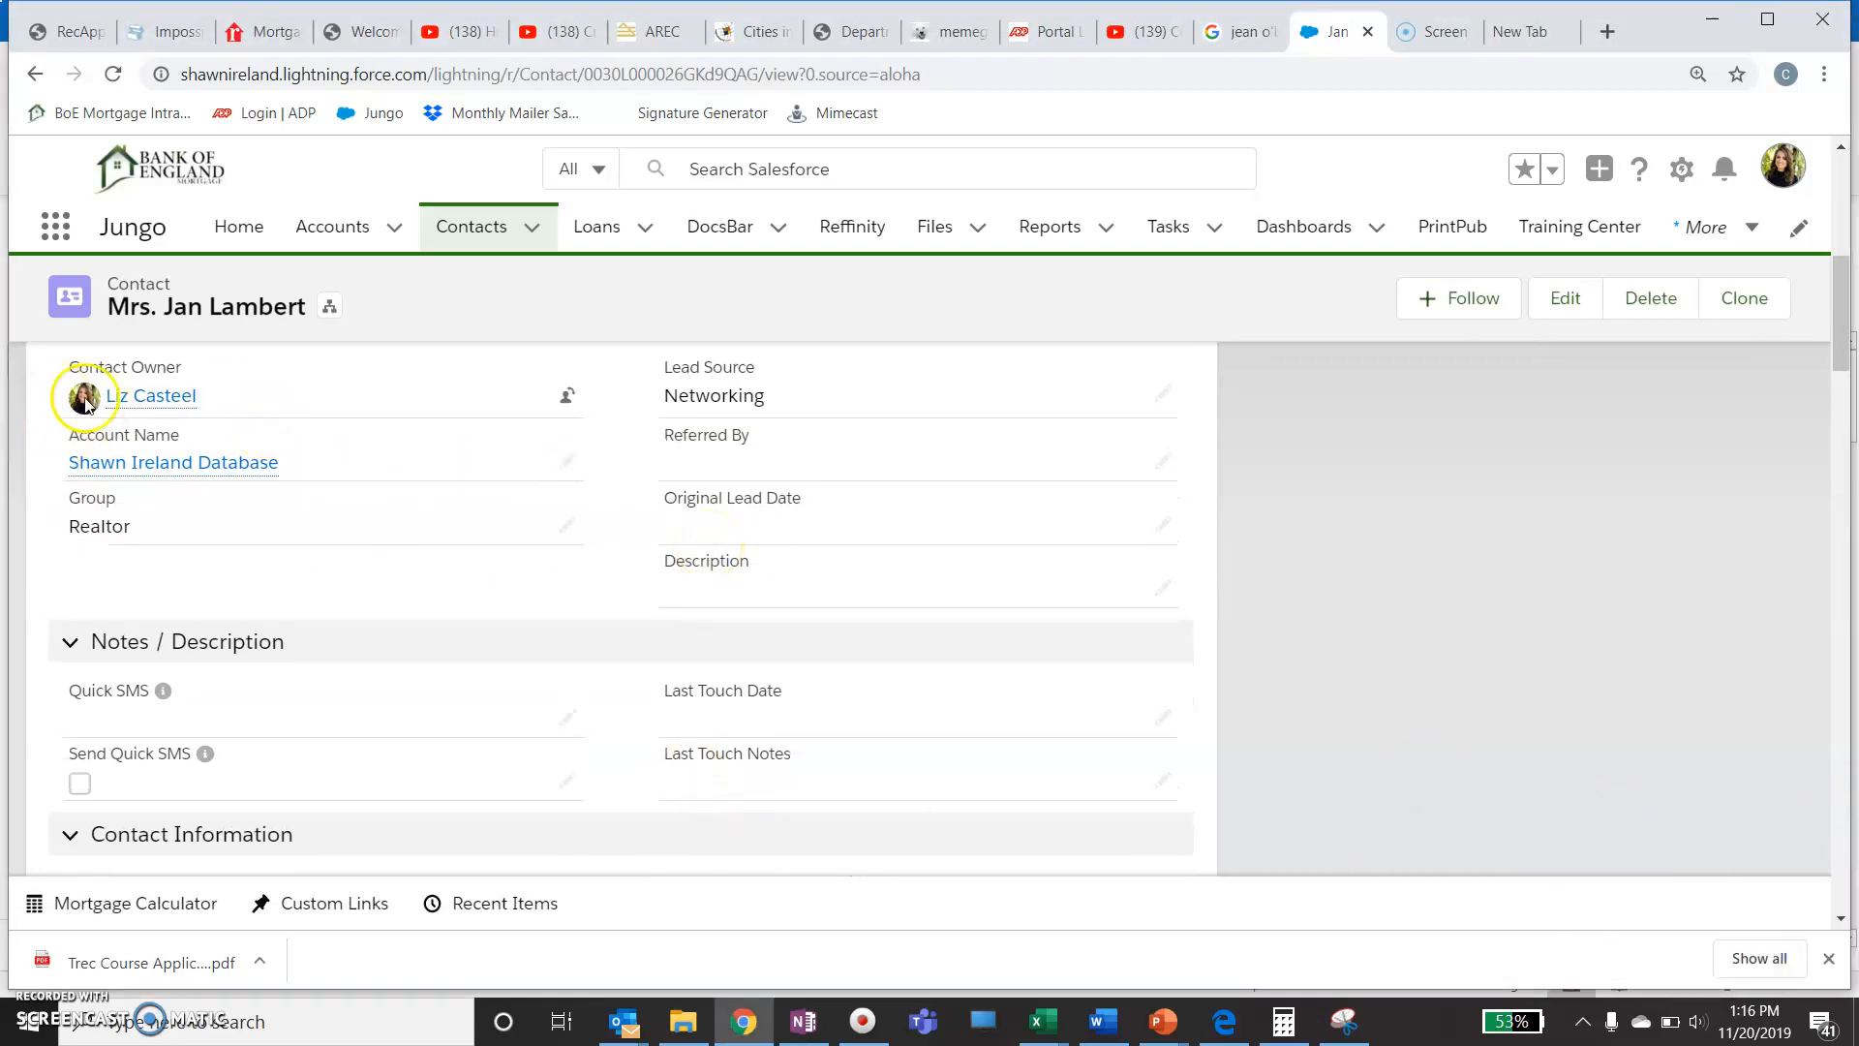
{"action": "mouse_move", "coordinate": [192, 467]}
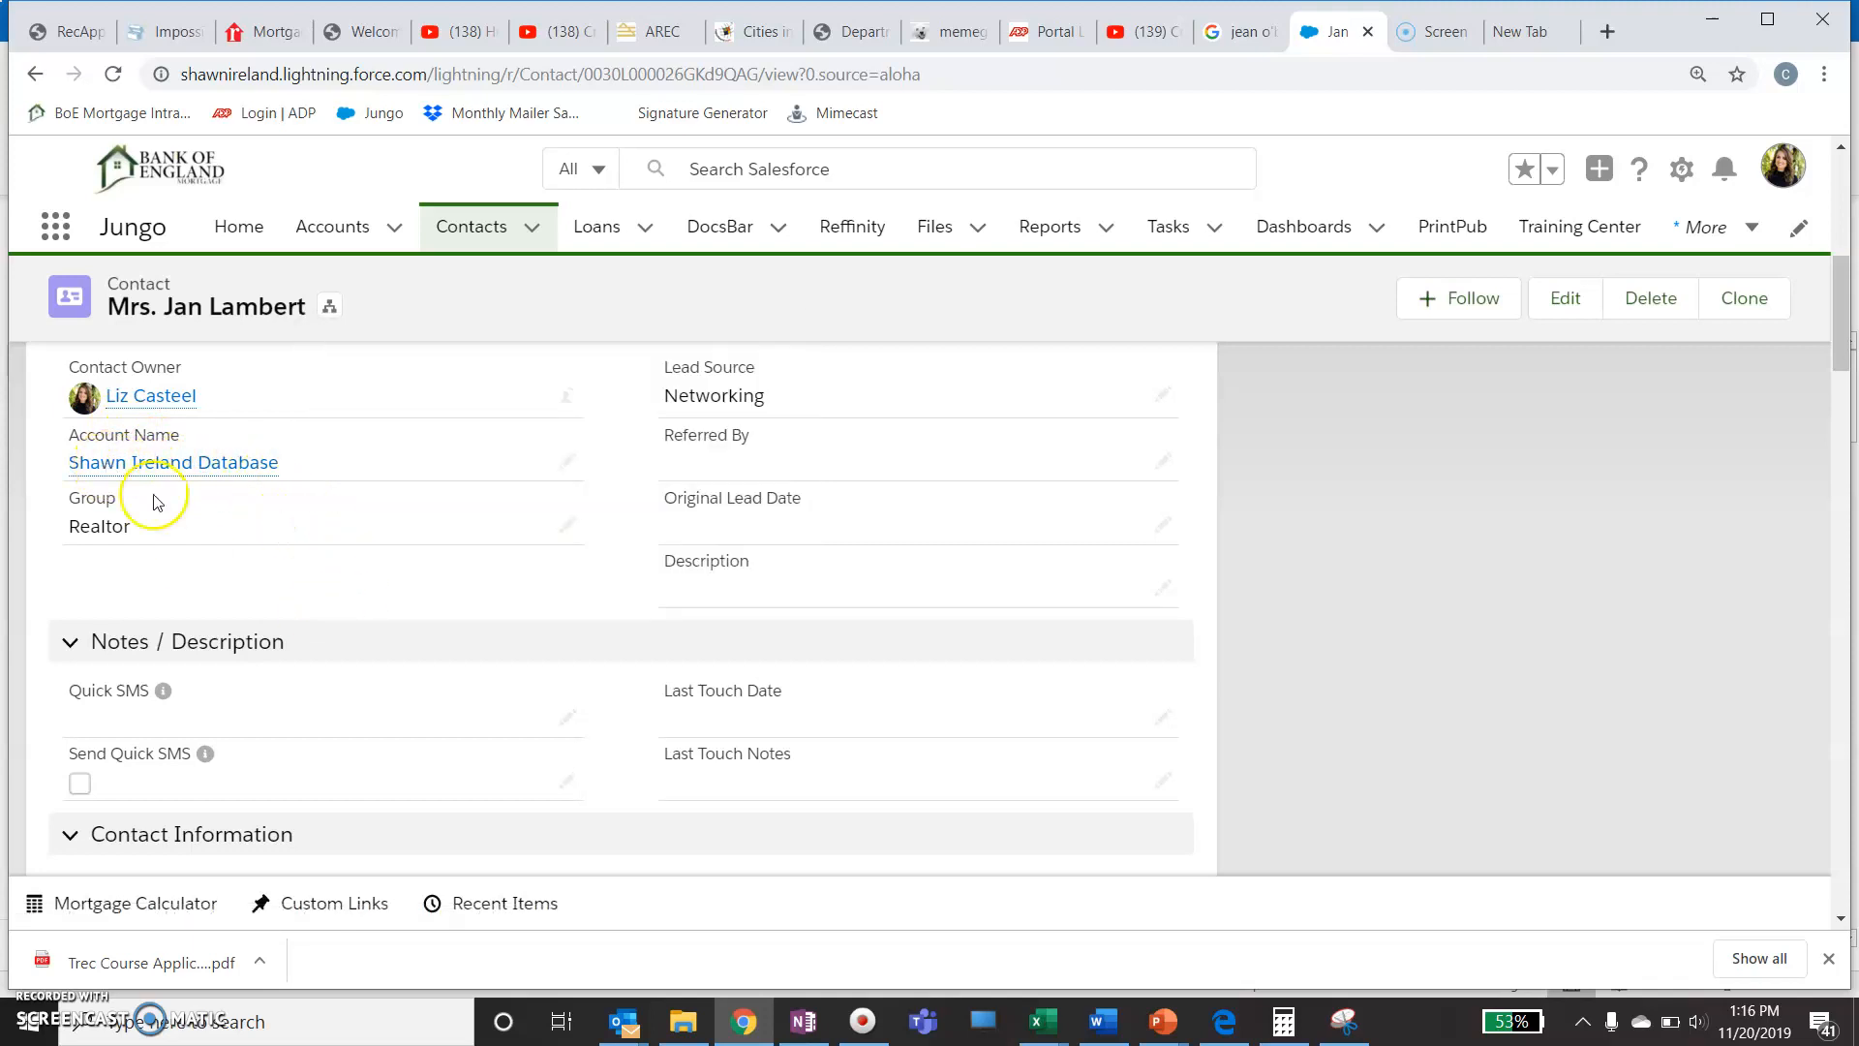
{"action": "mouse_move", "coordinate": [164, 408]}
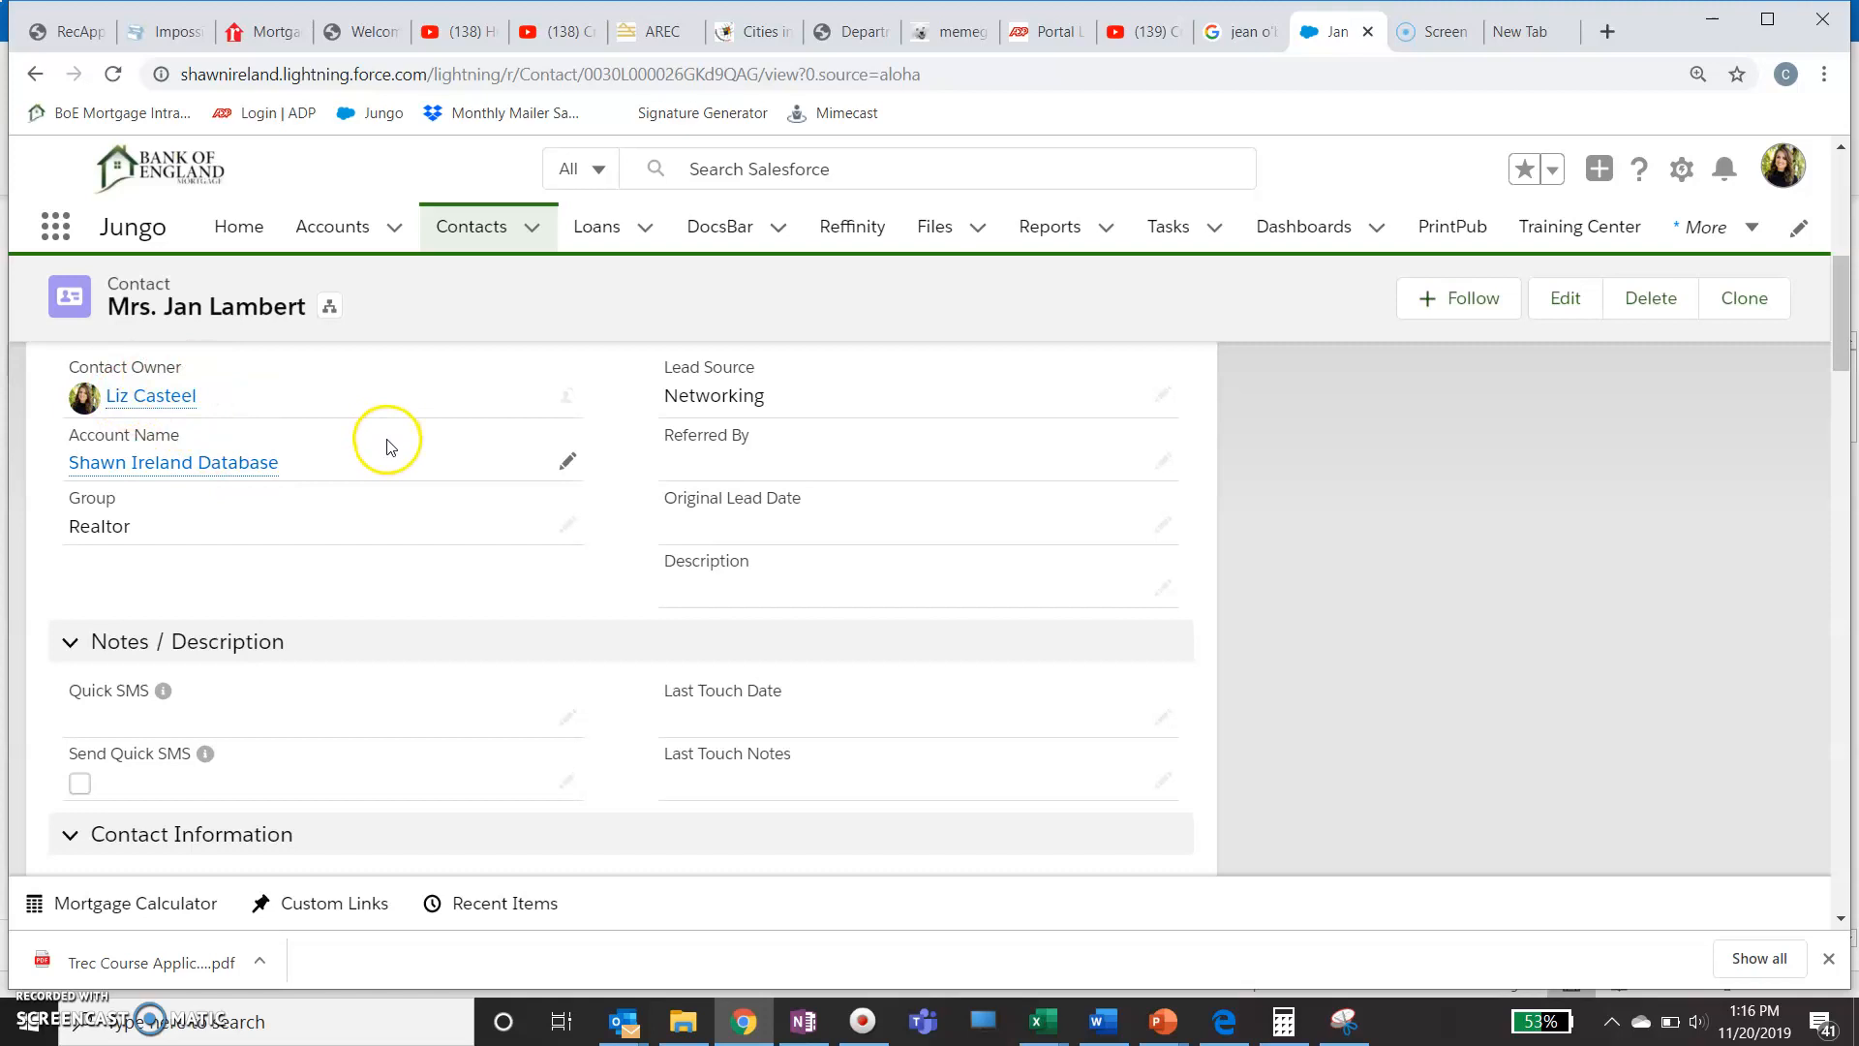
{"action": "scroll", "coordinate": [468, 639], "scroll_direction": "down", "scroll_amount": 2}
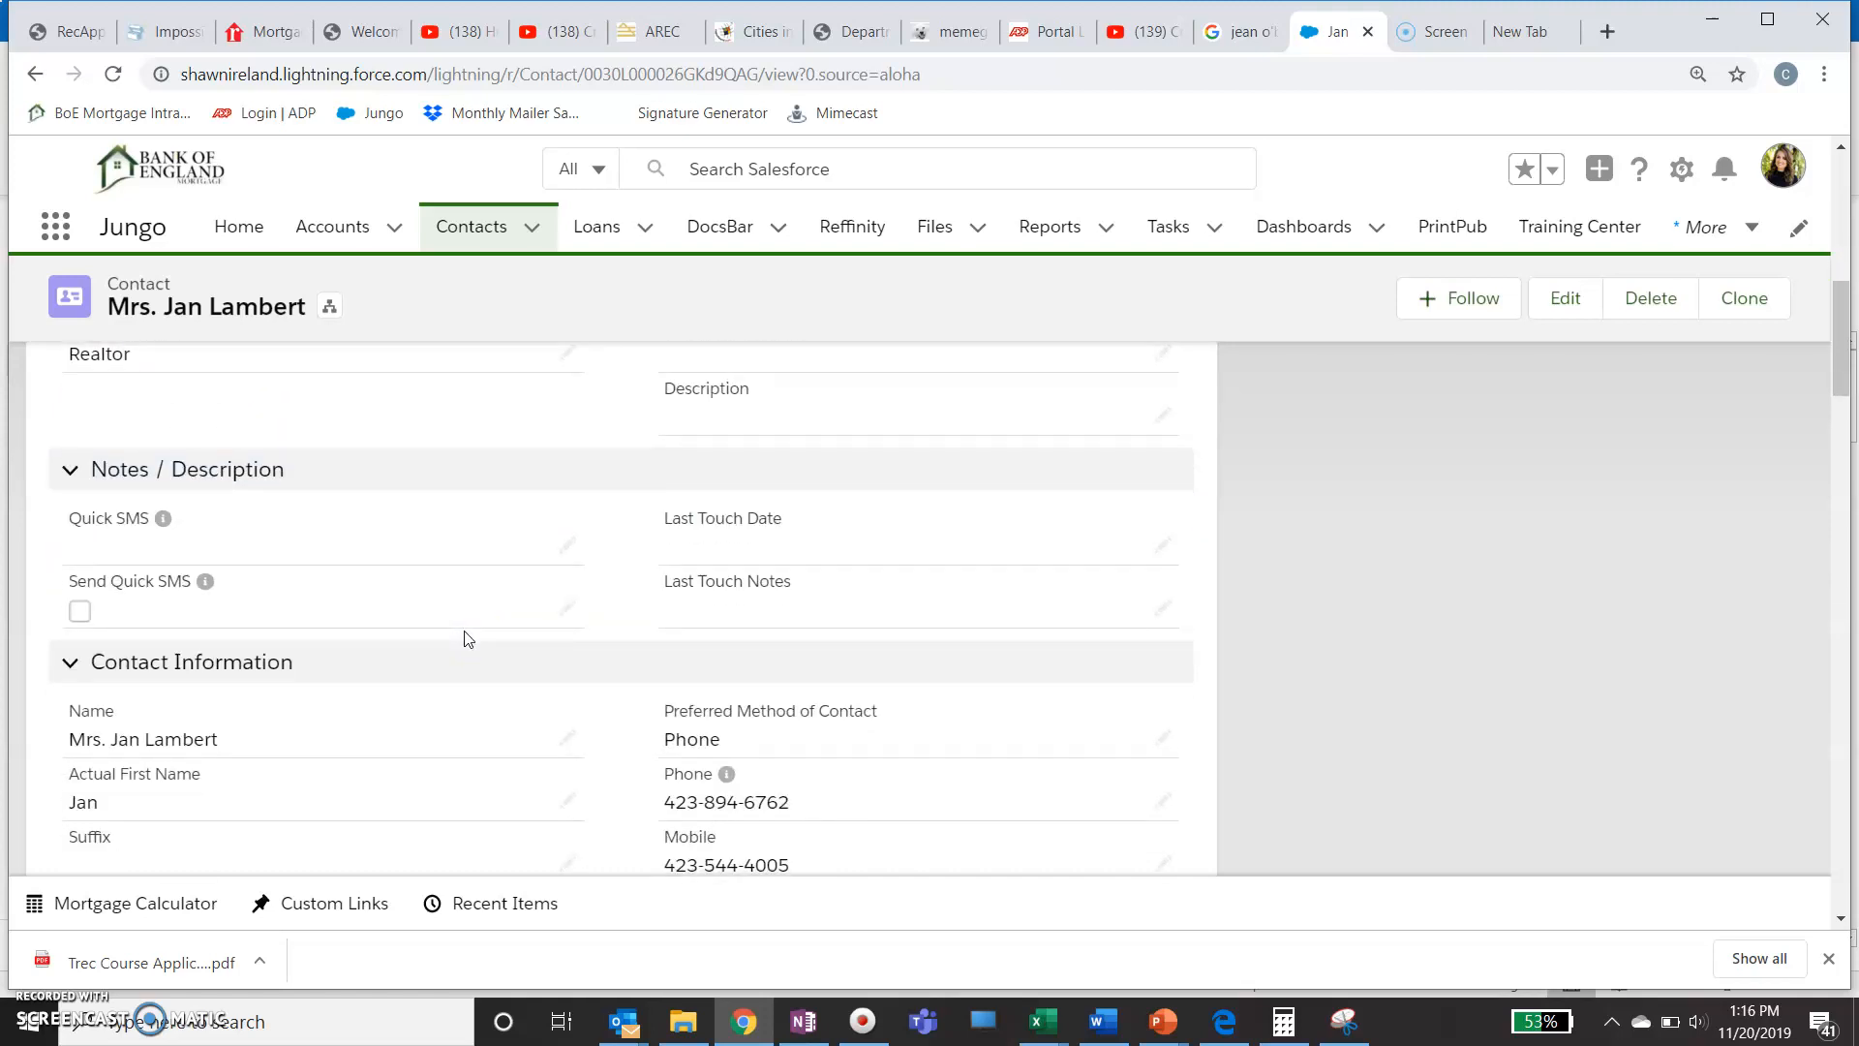
{"action": "scroll", "coordinate": [464, 631], "scroll_direction": "down", "scroll_amount": 2}
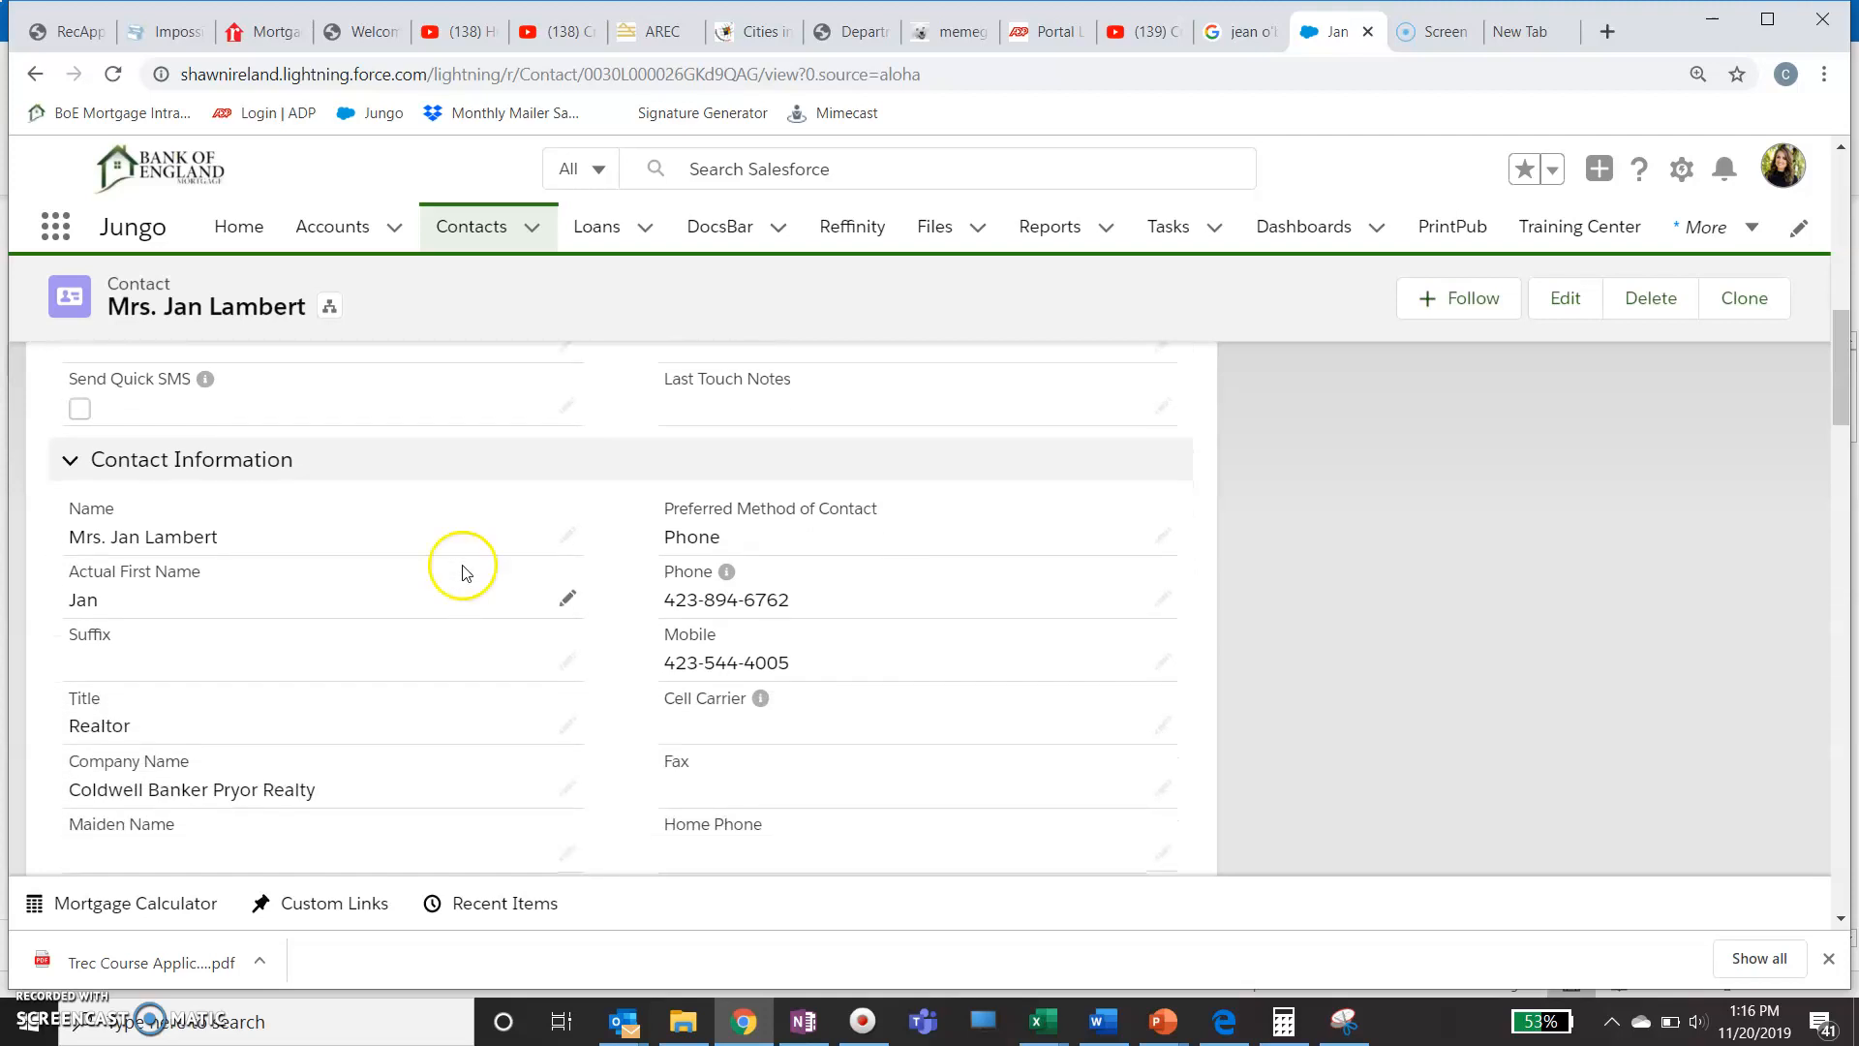
{"action": "scroll", "coordinate": [462, 573], "scroll_direction": "down", "scroll_amount": 7}
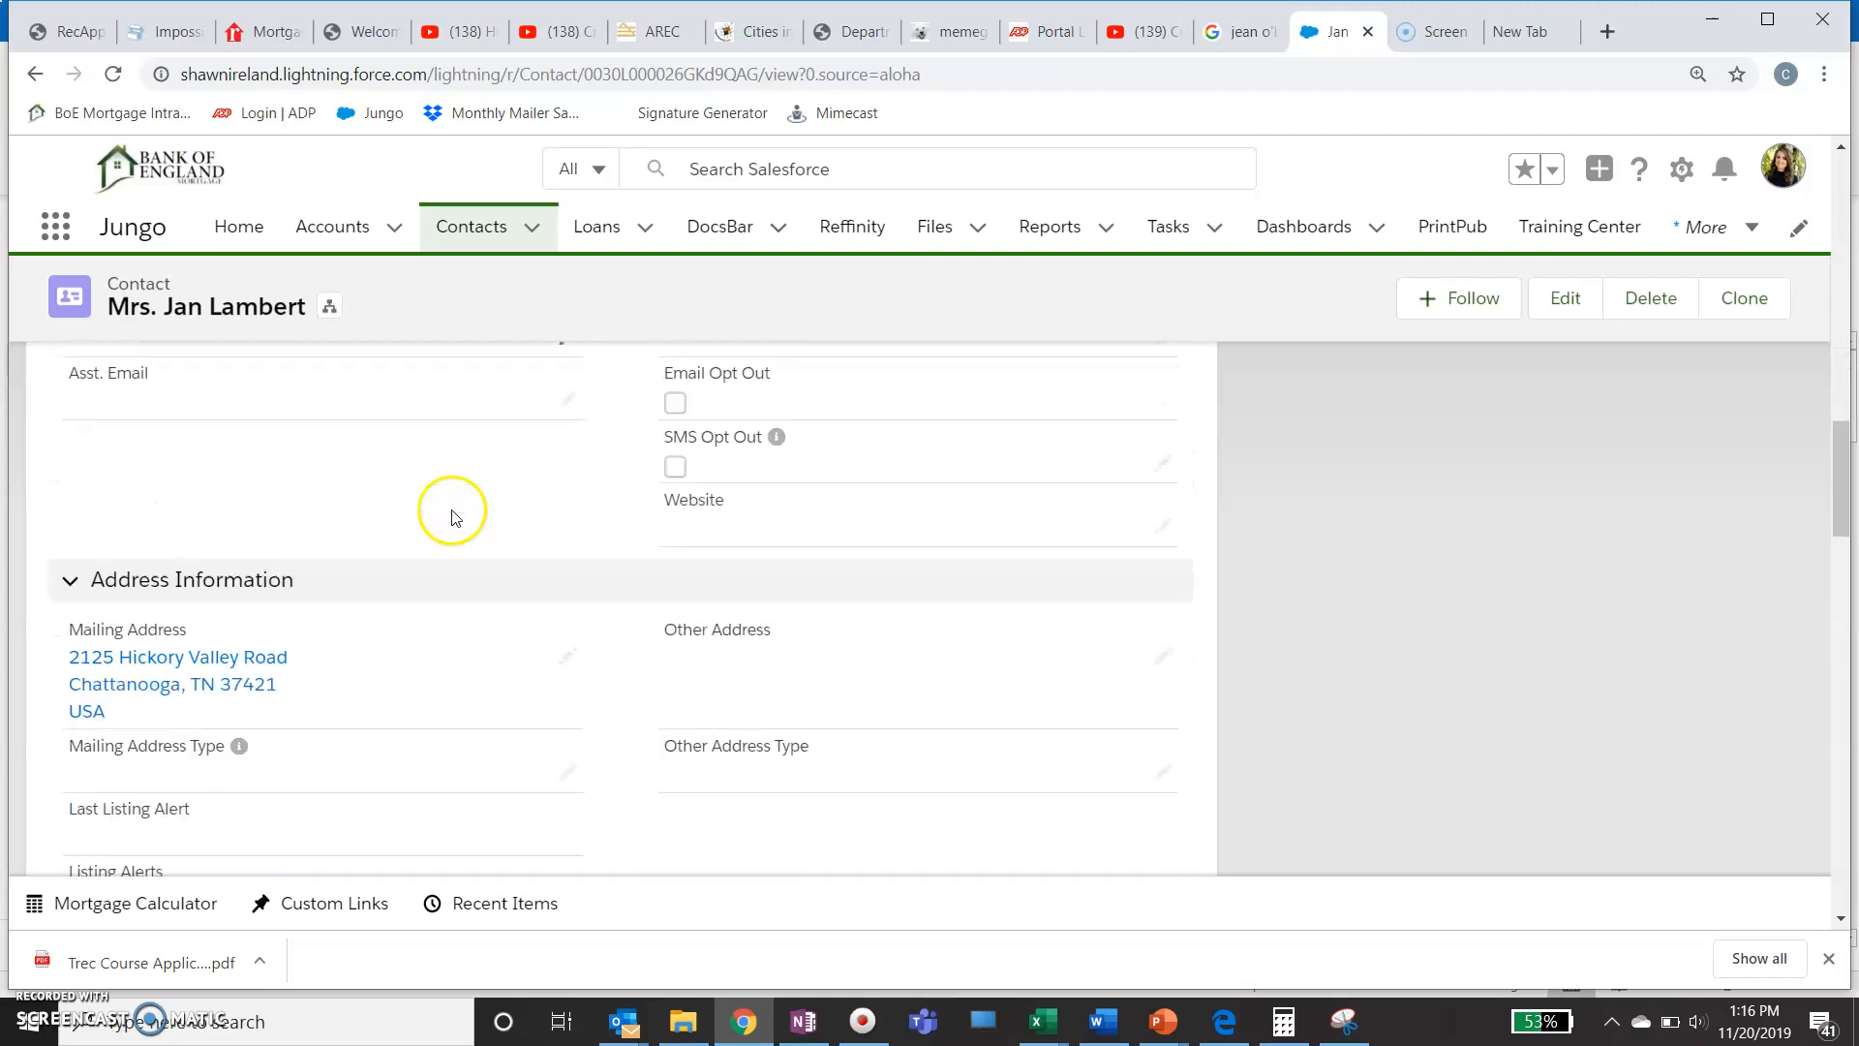
{"action": "scroll", "coordinate": [452, 516], "scroll_direction": "down", "scroll_amount": 5}
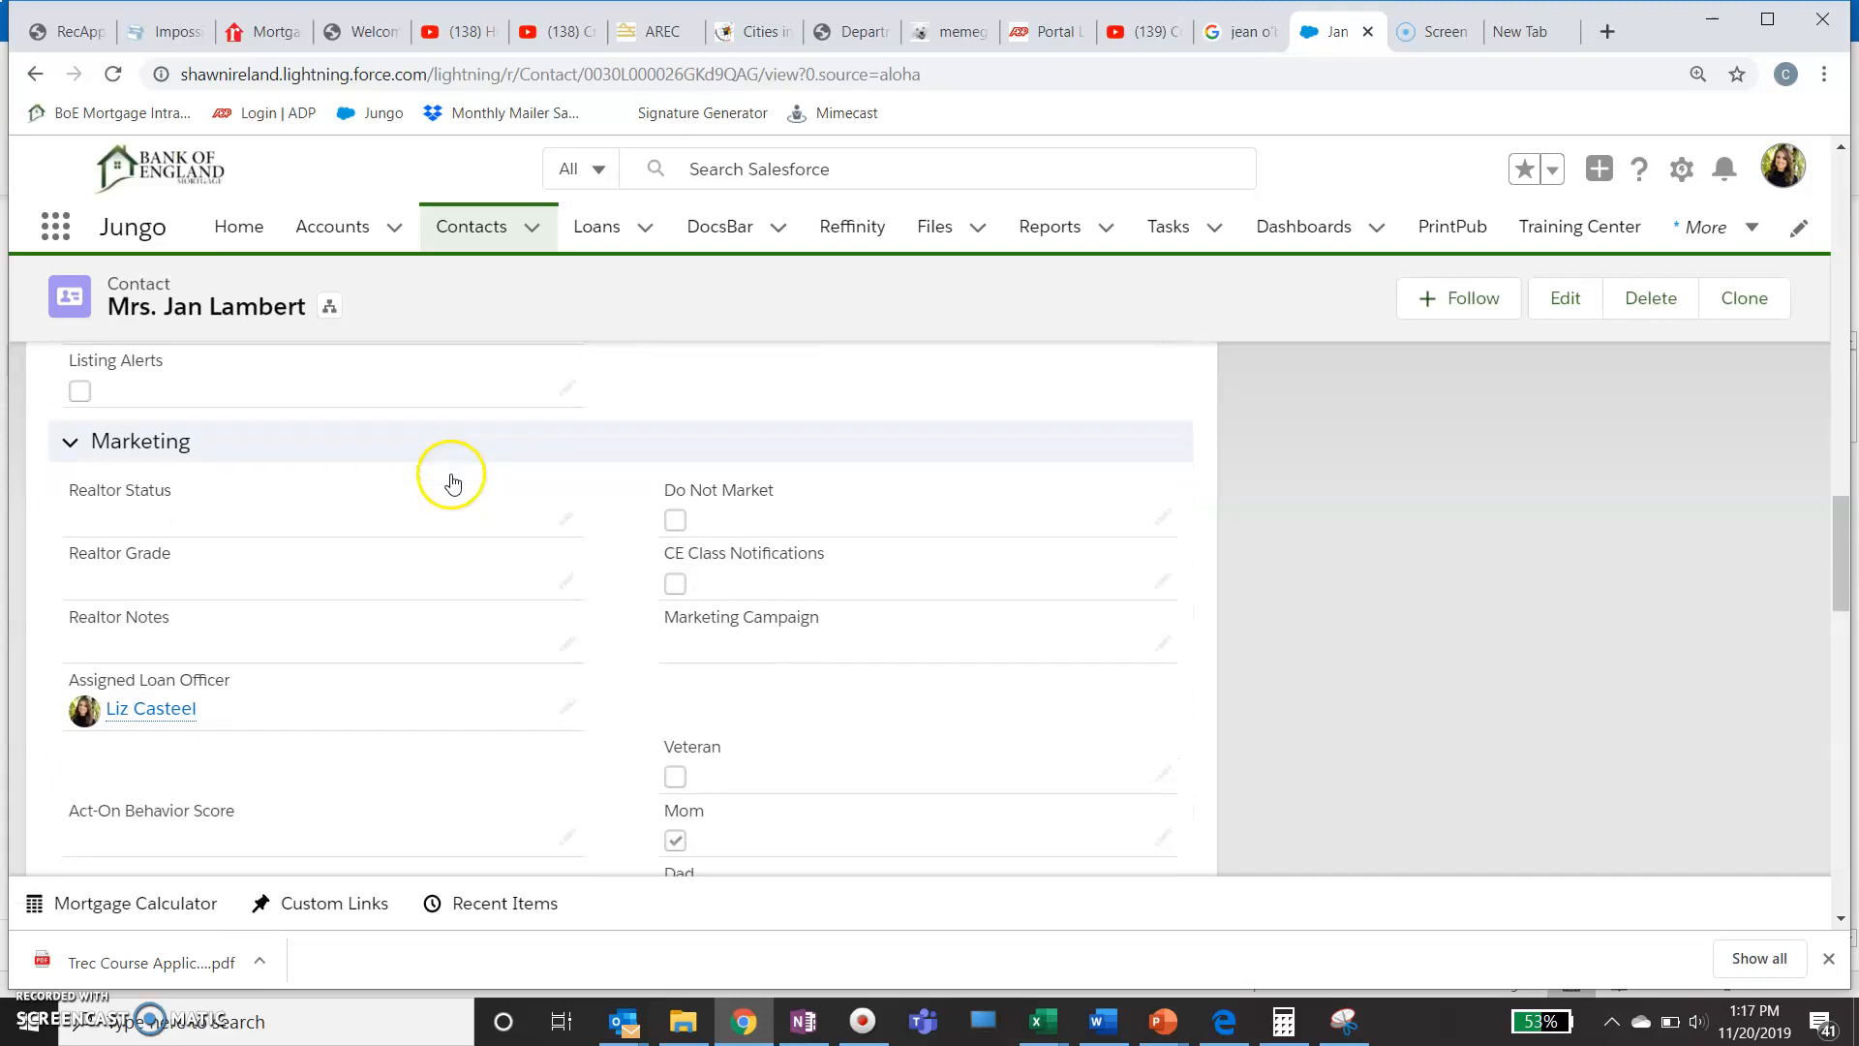
{"action": "scroll", "coordinate": [452, 481], "scroll_direction": "down", "scroll_amount": 1}
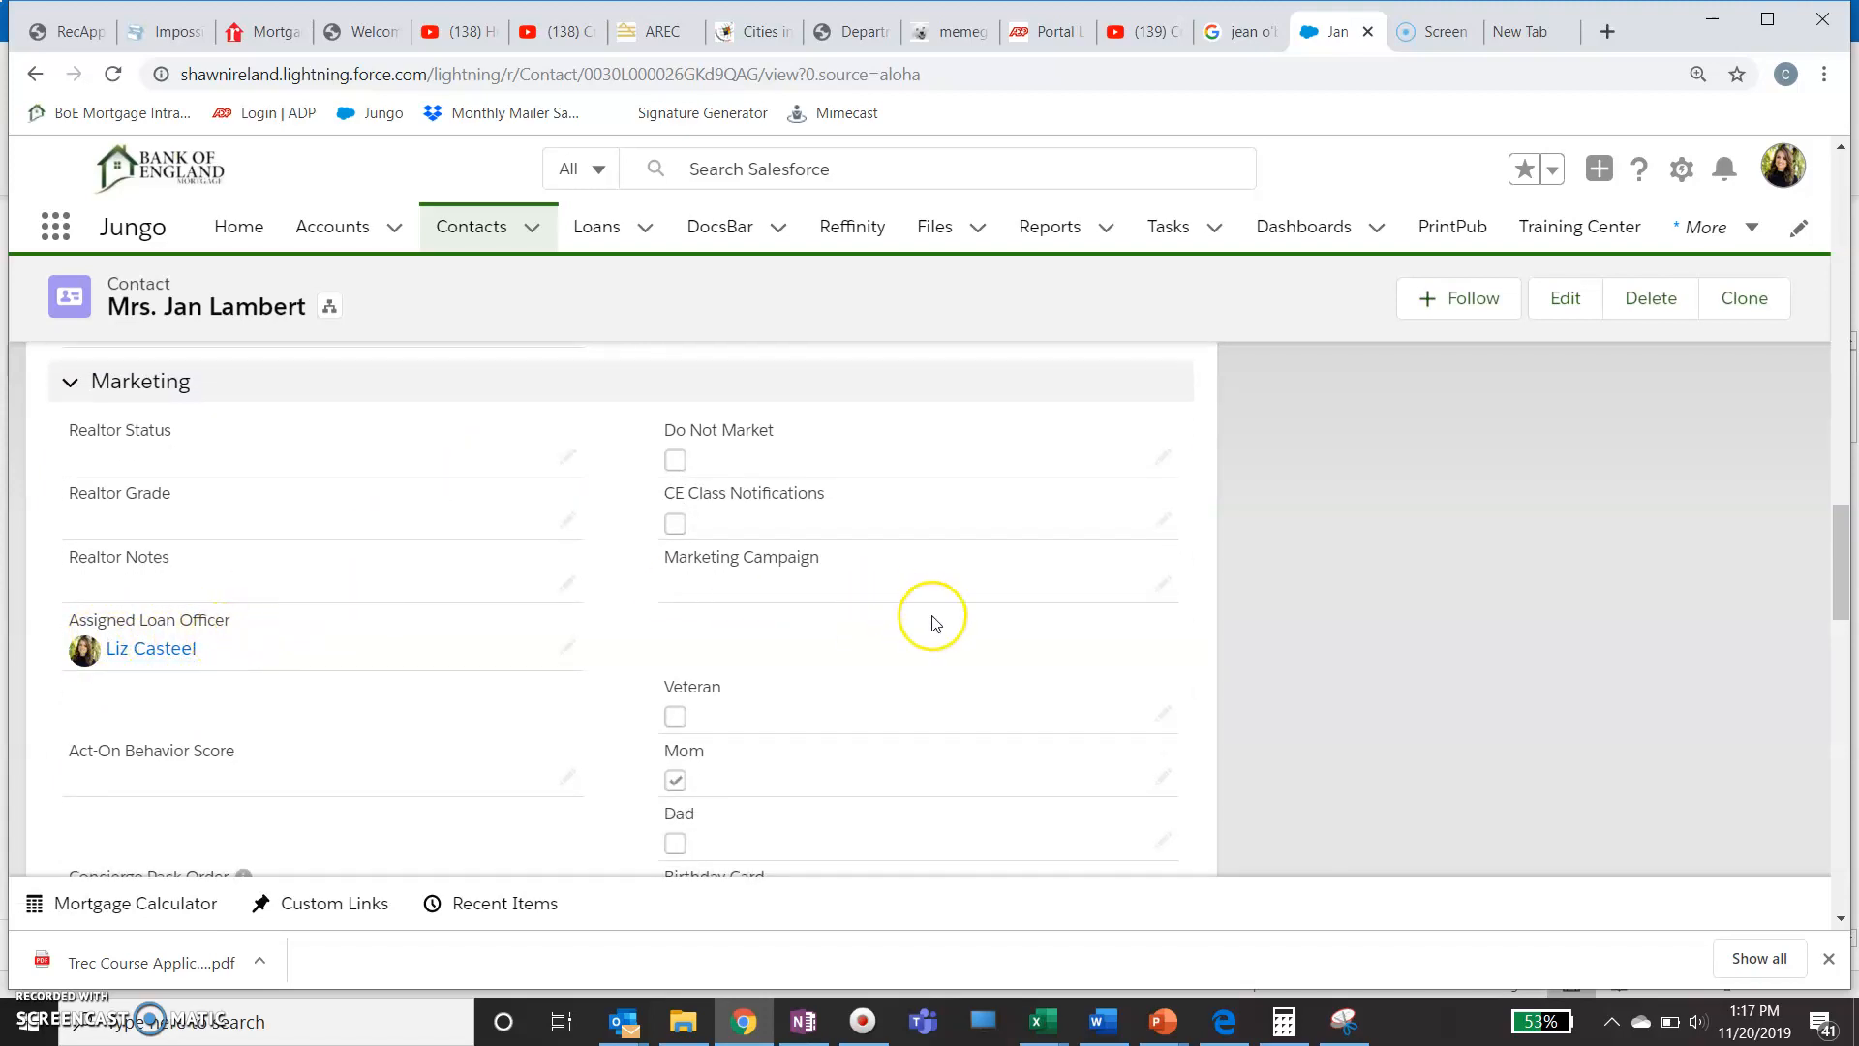
{"action": "scroll", "coordinate": [933, 621], "scroll_direction": "up", "scroll_amount": 15}
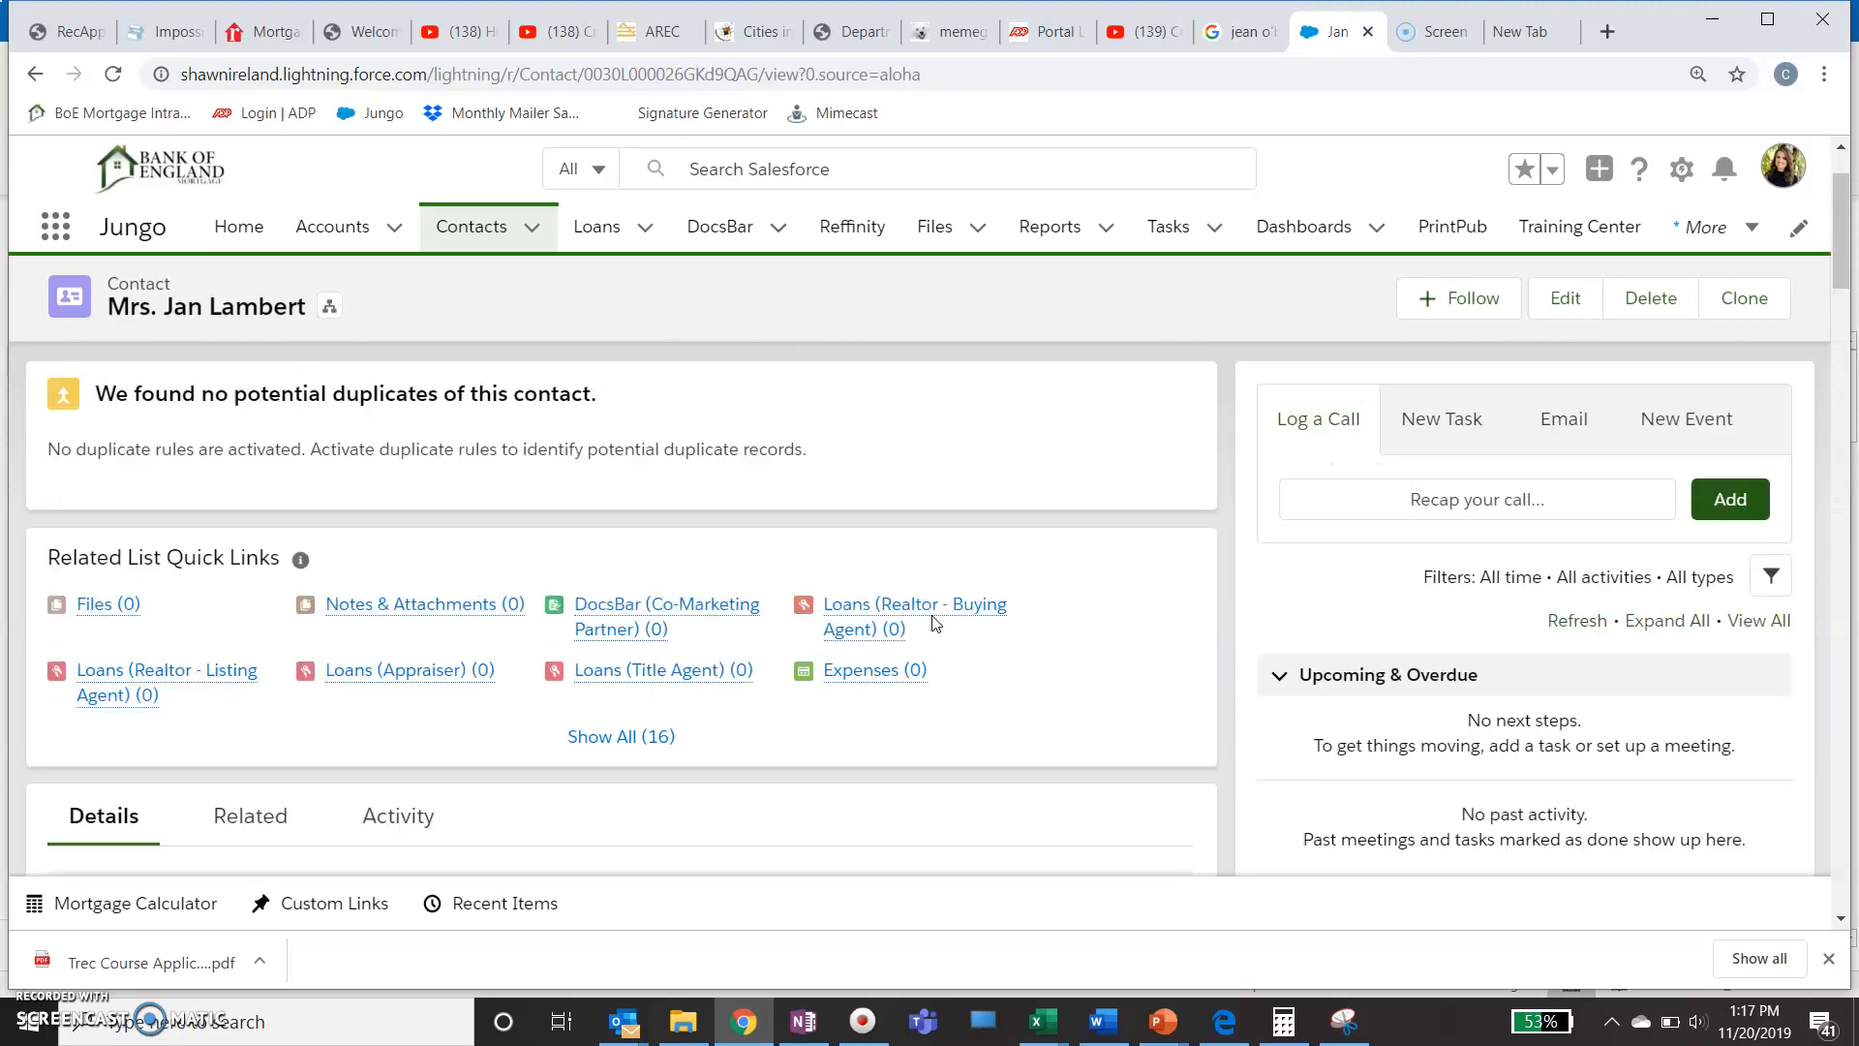
{"action": "scroll", "coordinate": [935, 623], "scroll_direction": "up", "scroll_amount": 2}
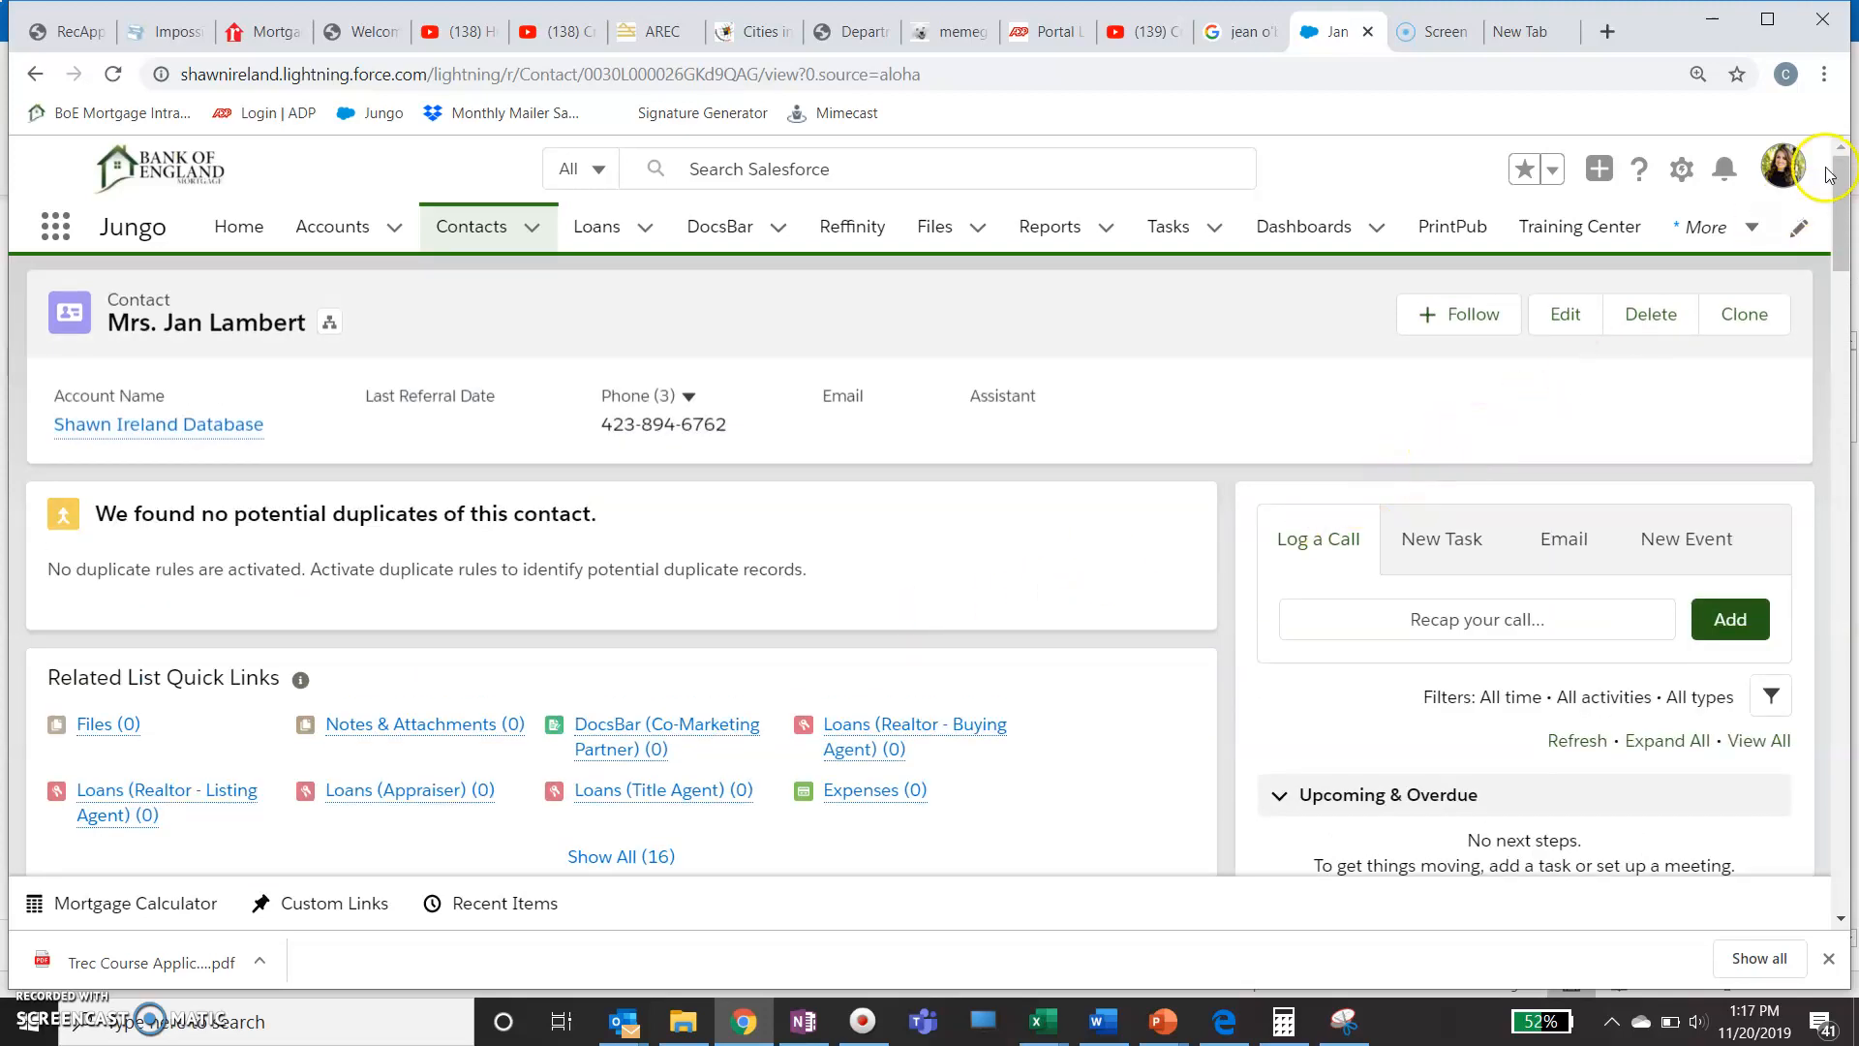
Switch to Salesforce Classic and start a Mass Email to contacts from Custom Links.
{"action": "left_click", "coordinate": [1774, 173]}
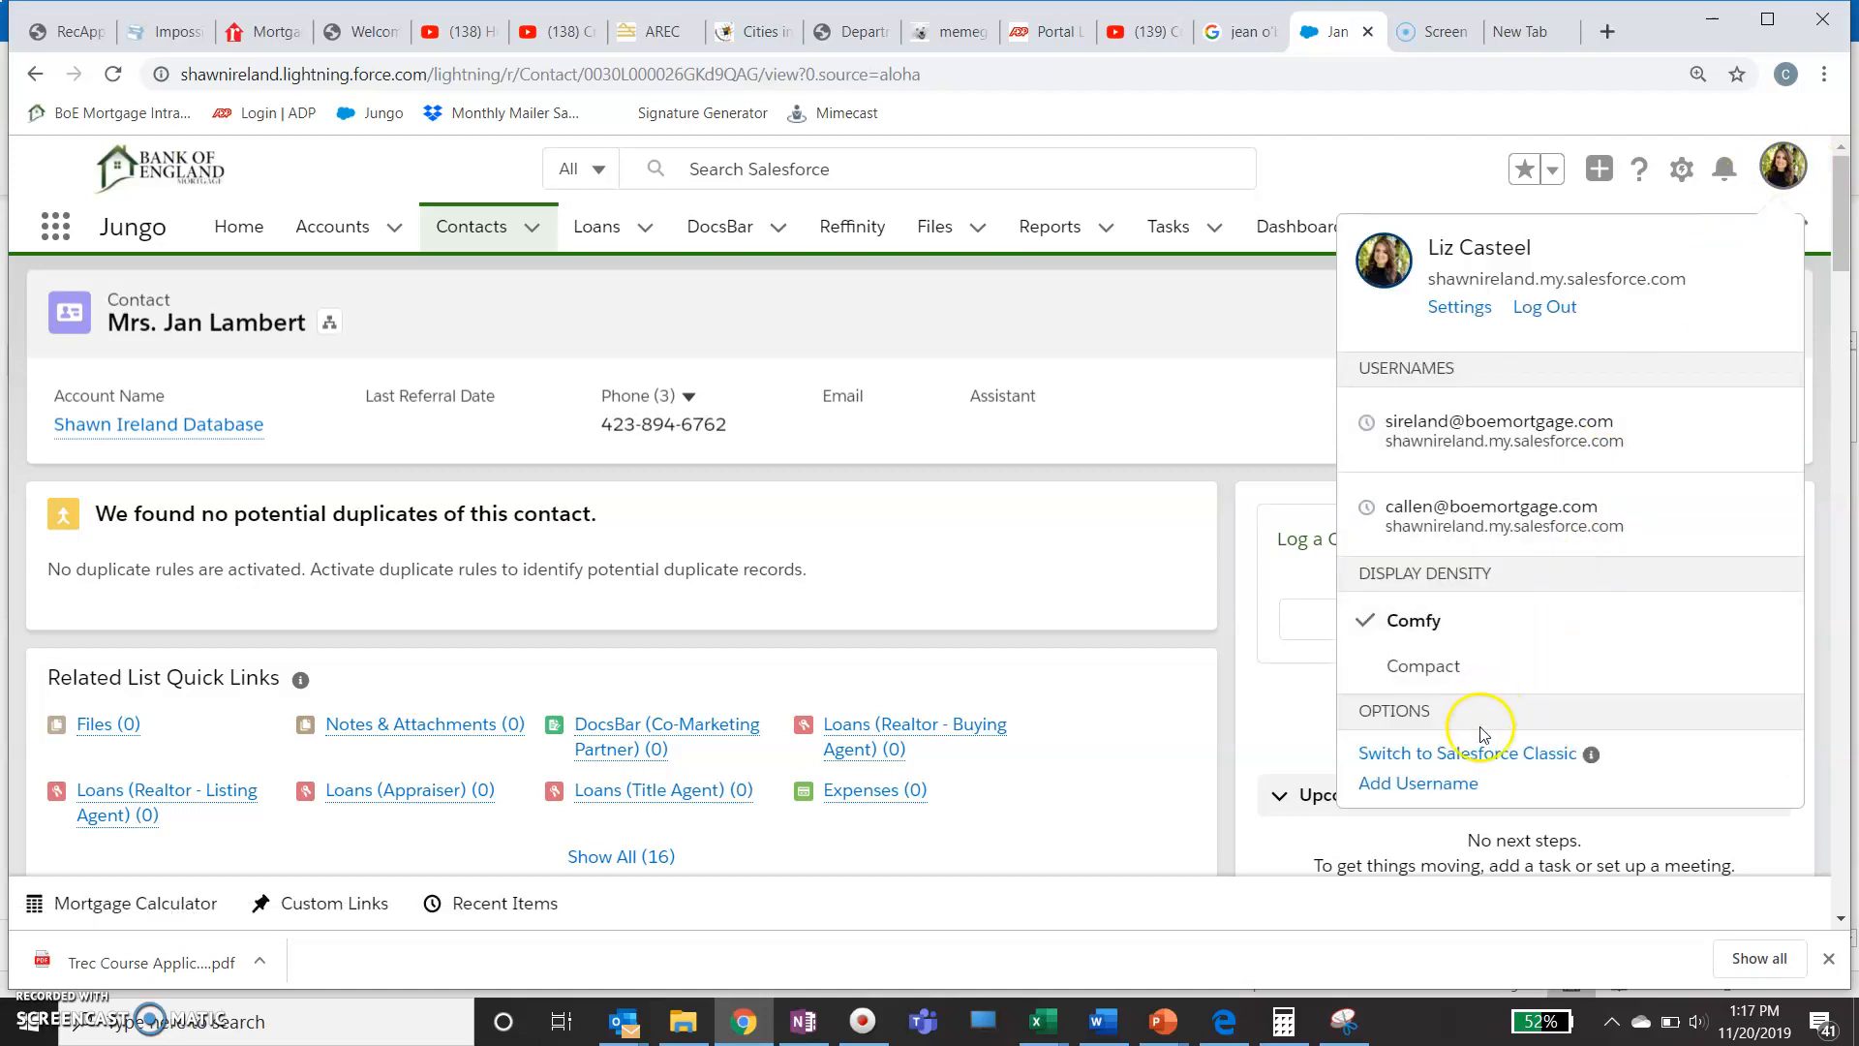
{"action": "left_click", "coordinate": [1480, 754]}
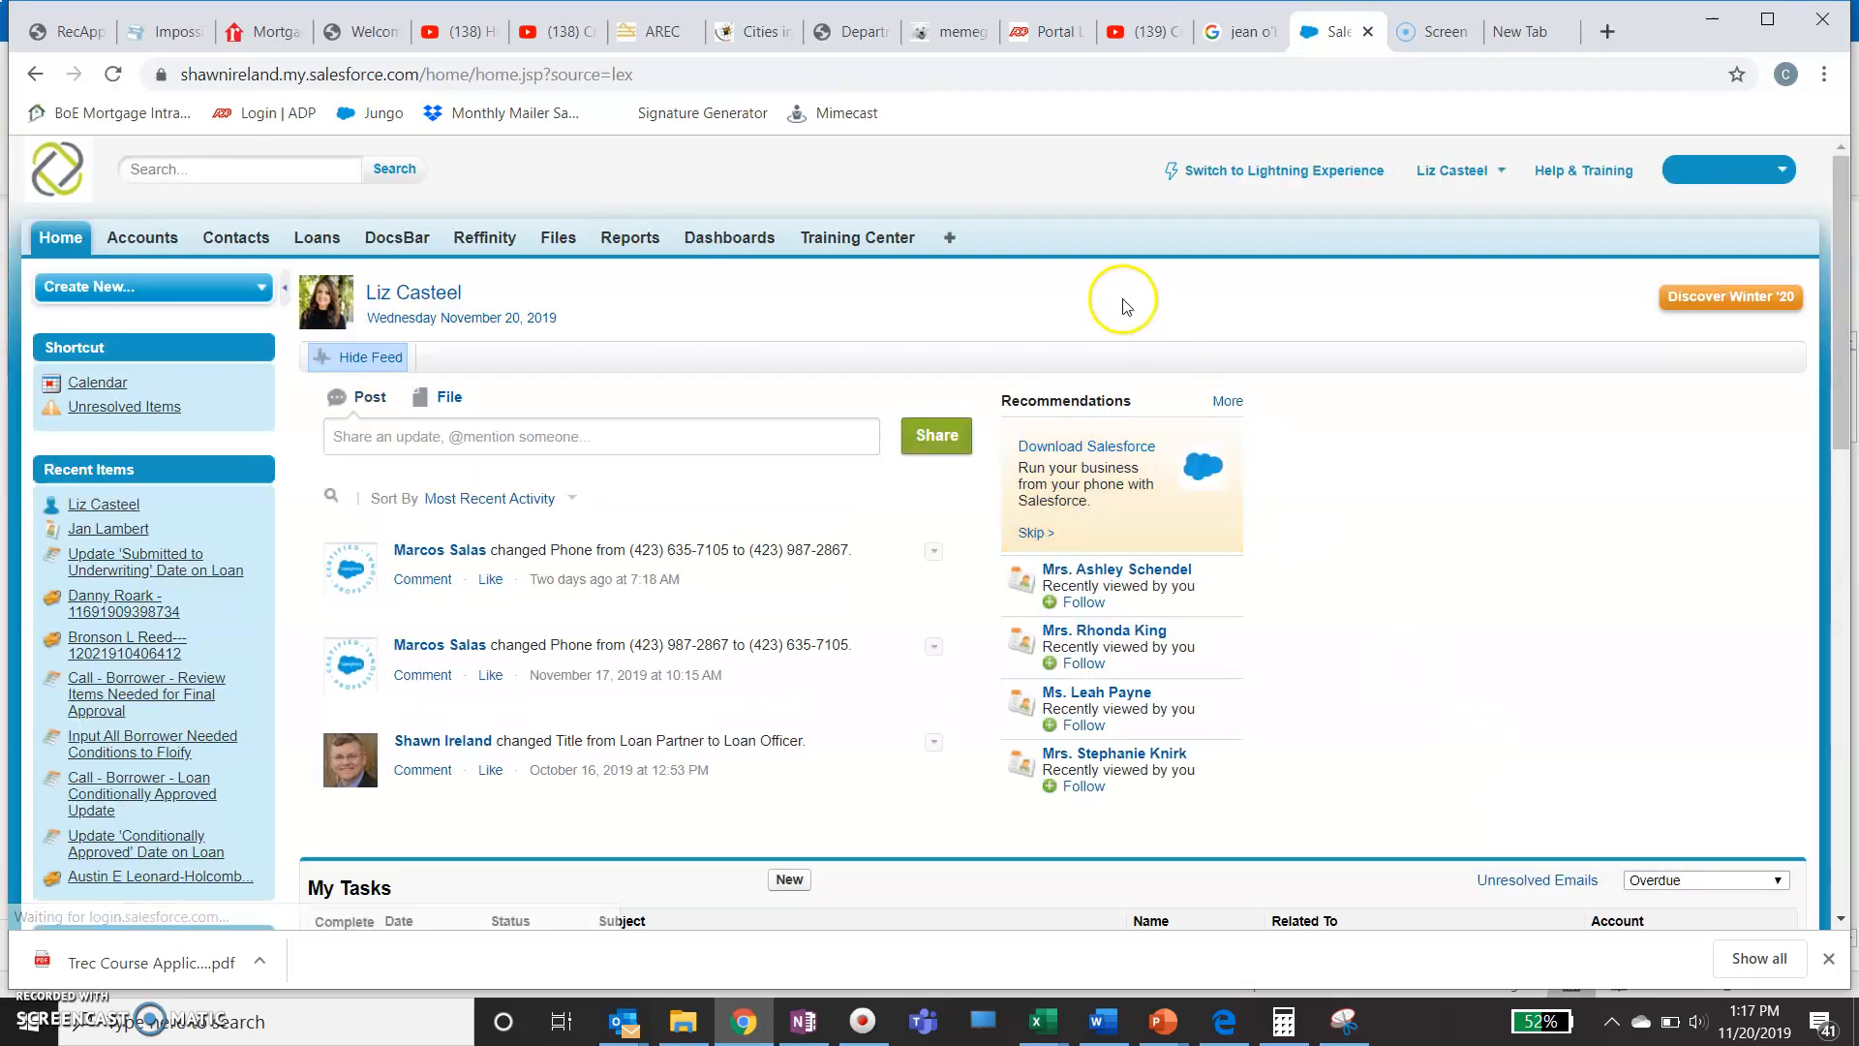
{"action": "scroll", "coordinate": [260, 647], "scroll_direction": "down", "scroll_amount": 6}
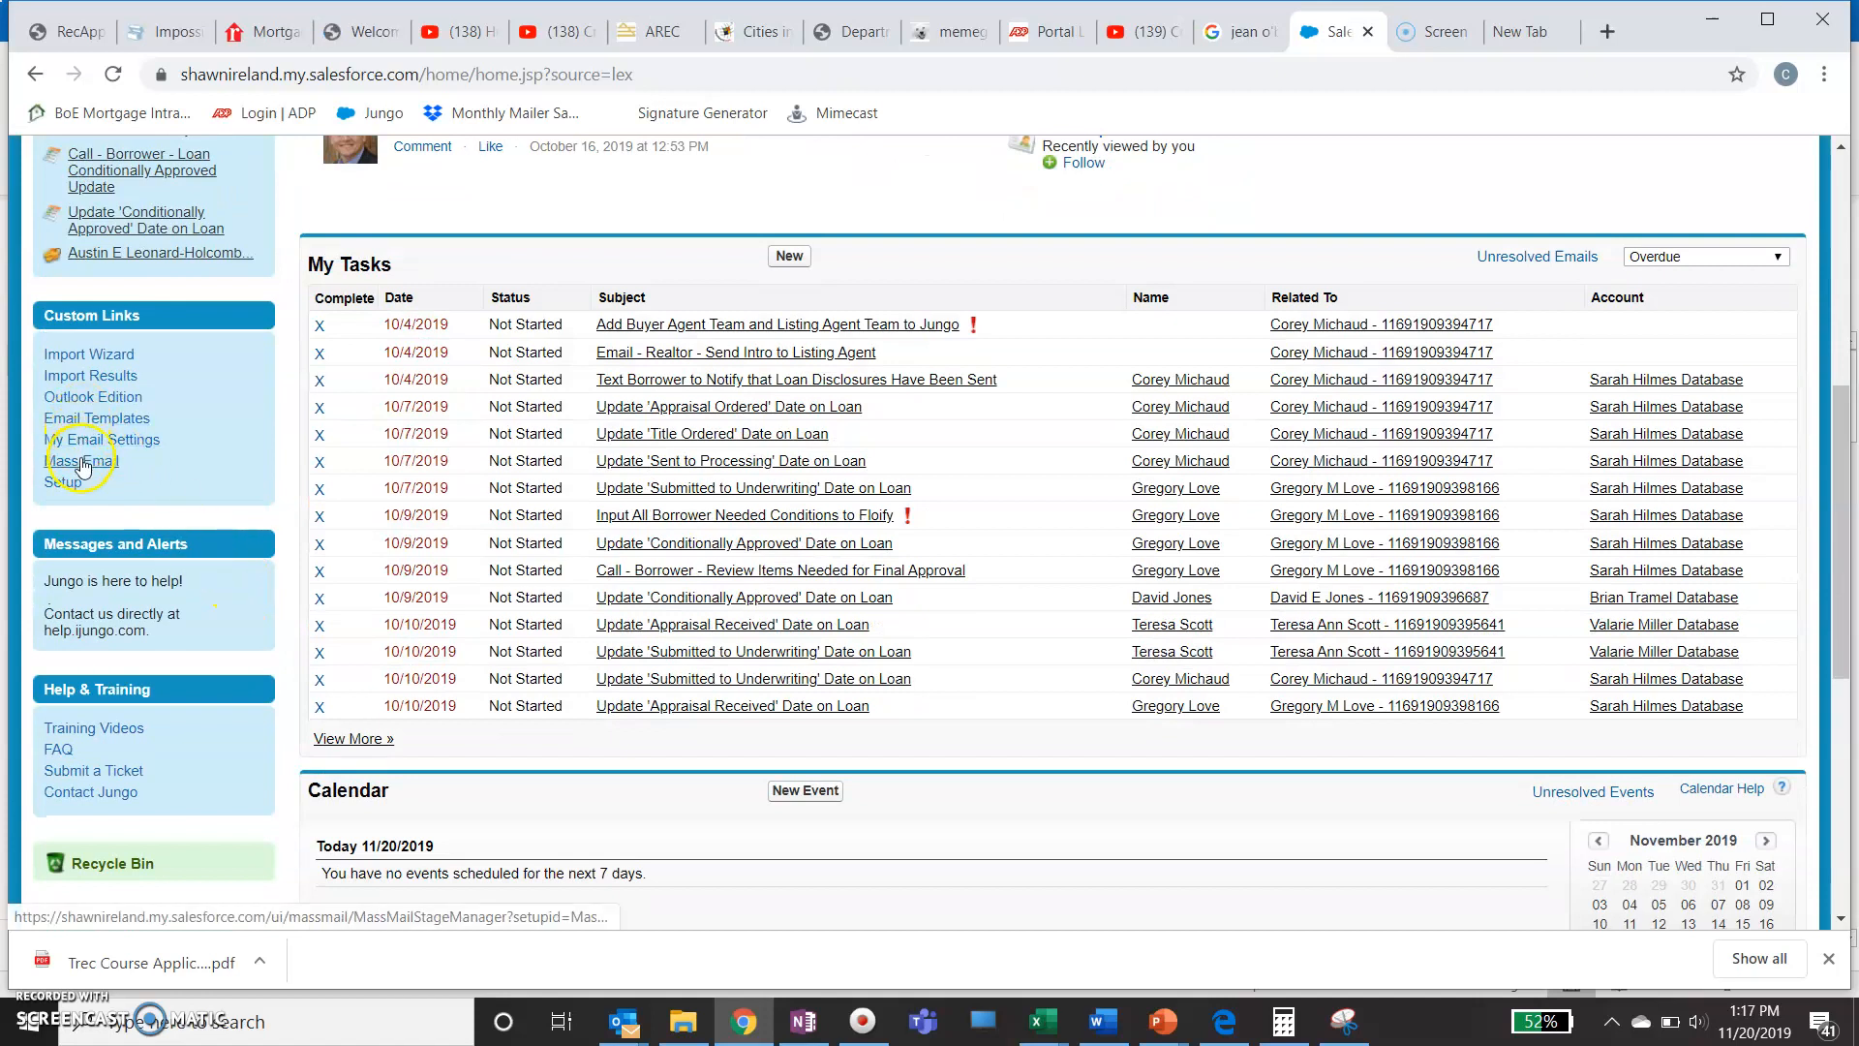
{"action": "left_click", "coordinate": [82, 463]}
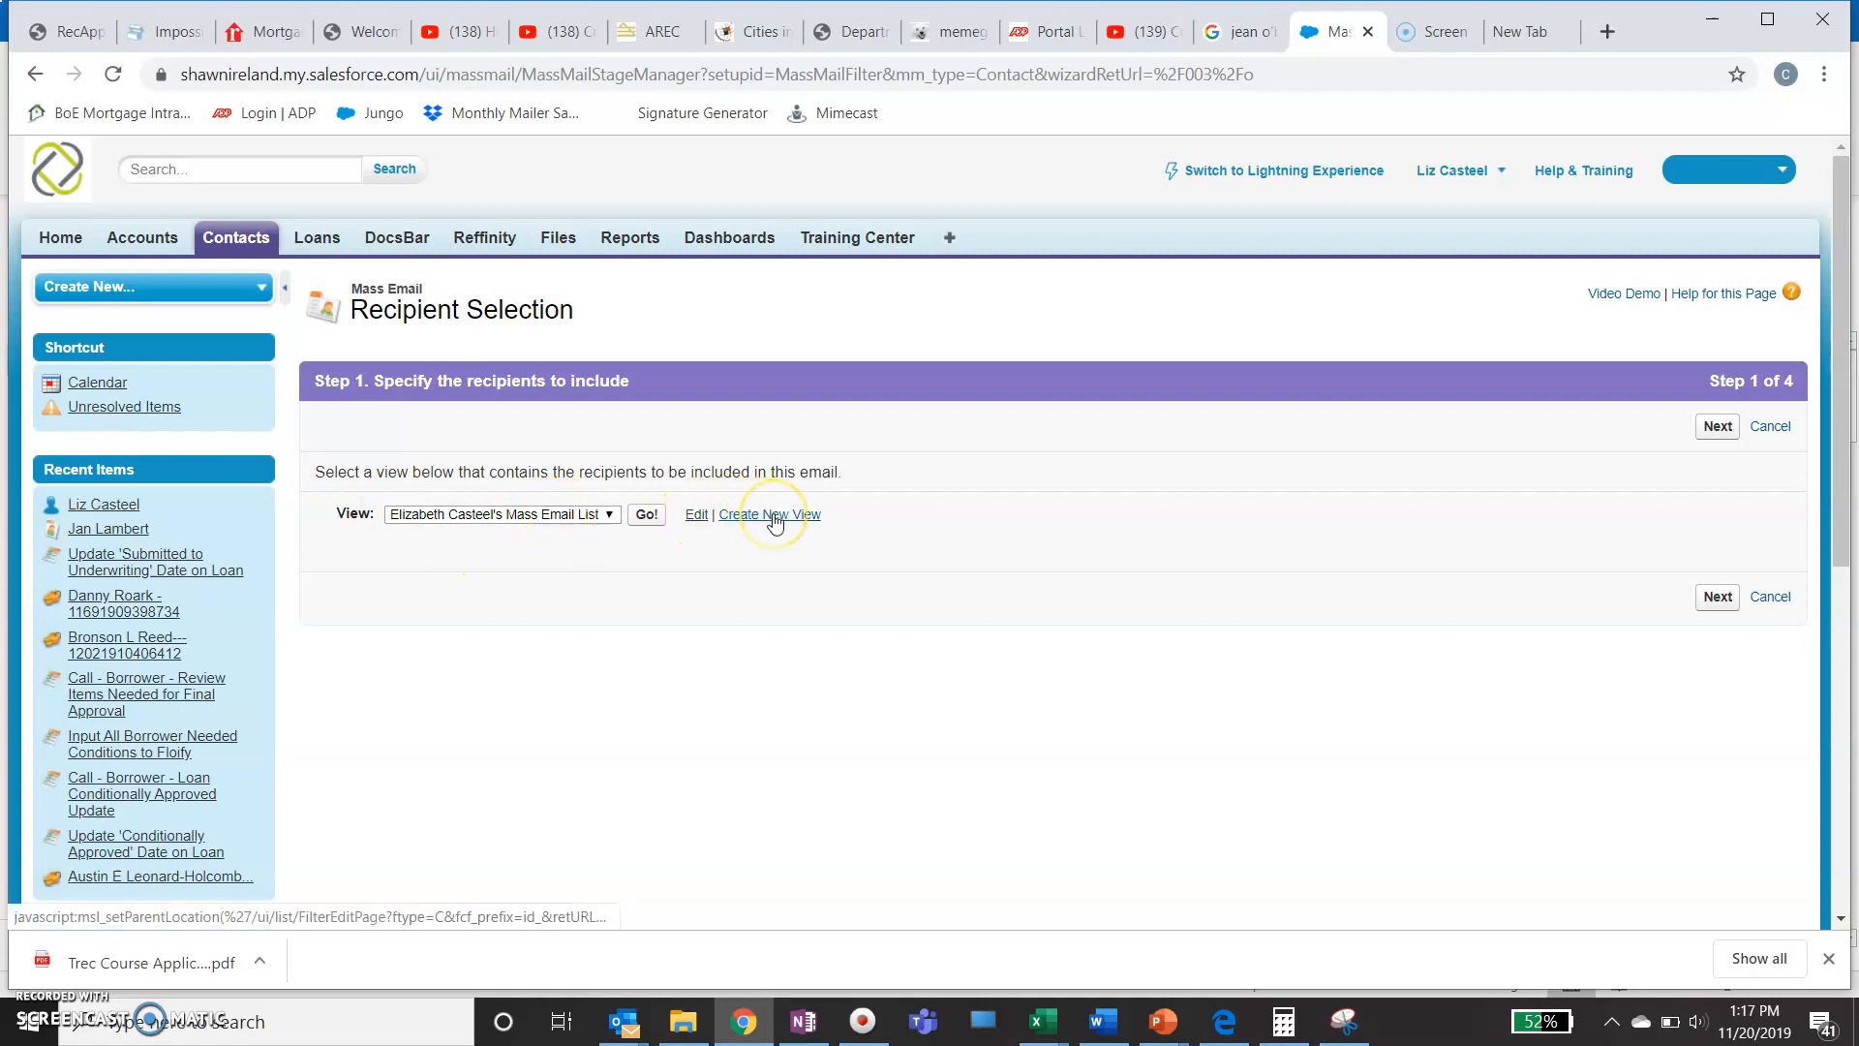
Create a new contact list view named with the owner's name plus 'Mass Email List 2'.
{"action": "left_click", "coordinate": [741, 518]}
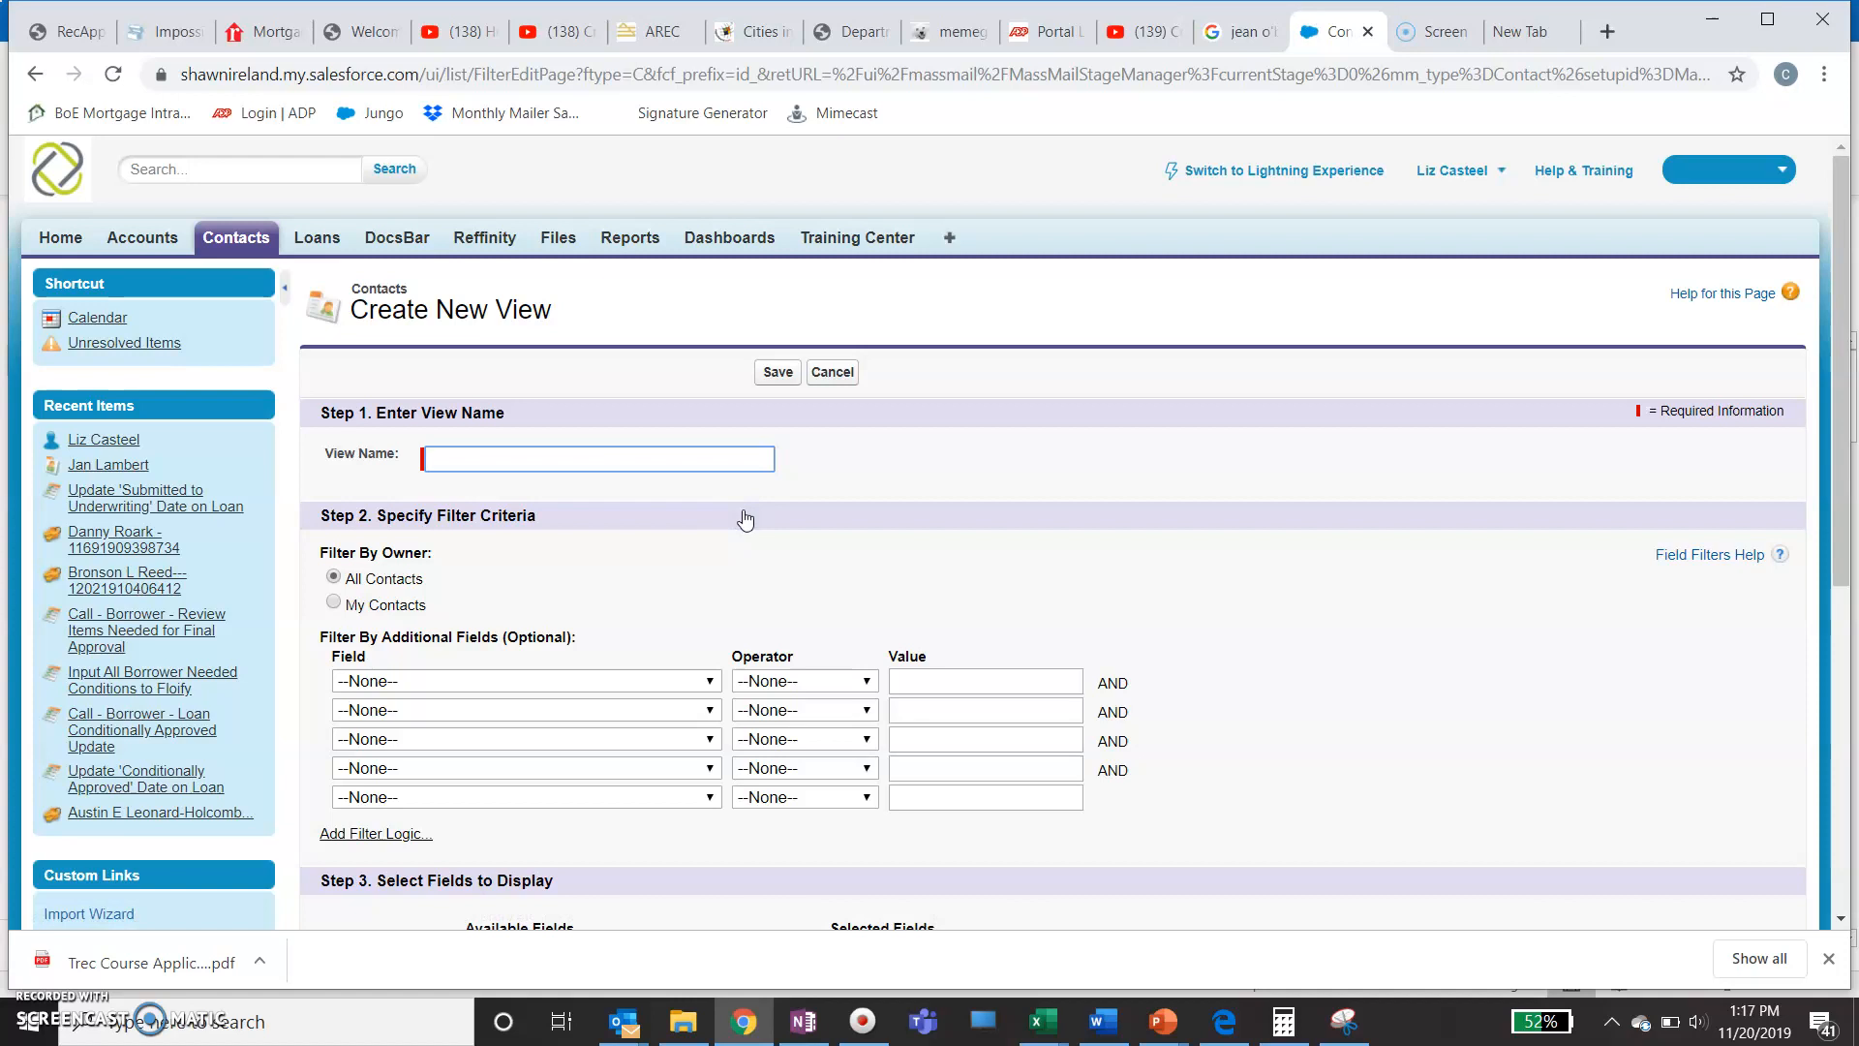
{"action": "type", "text": "Liz Casteel's Mass Email List"}
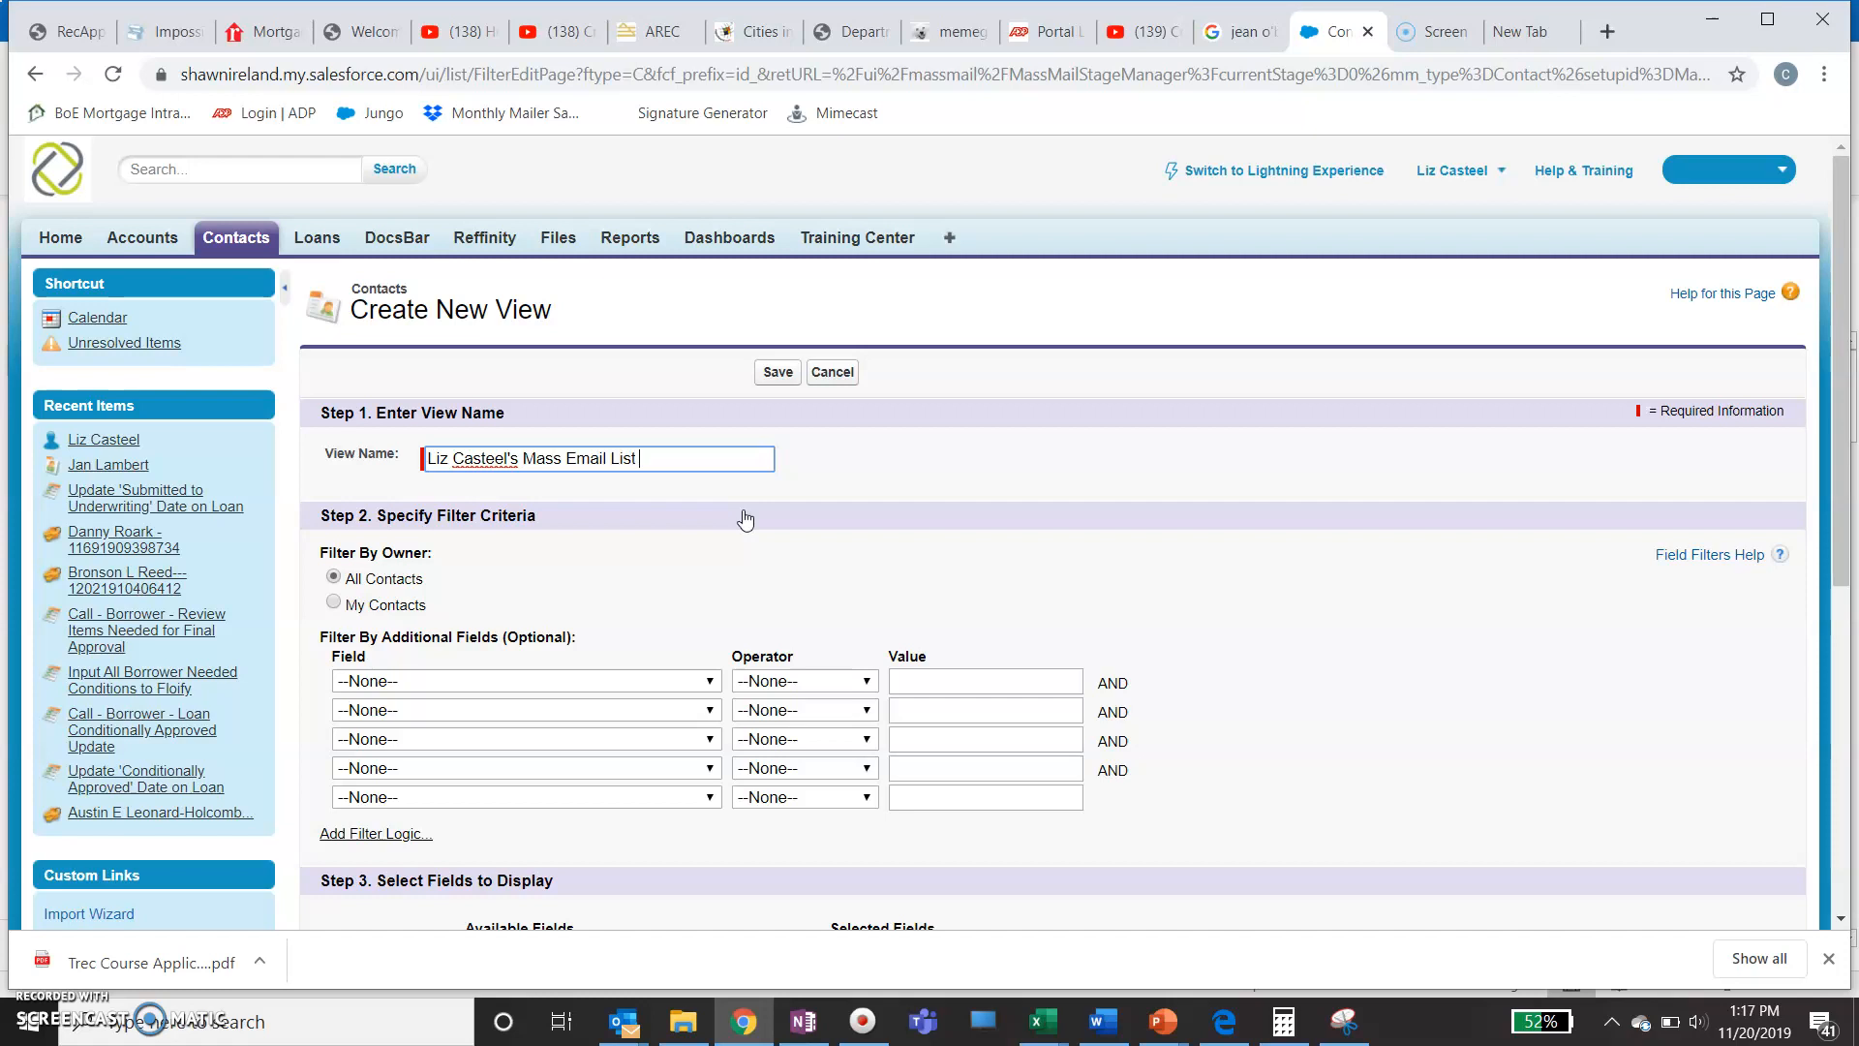
{"action": "scroll", "coordinate": [659, 528], "scroll_direction": "down", "scroll_amount": 2}
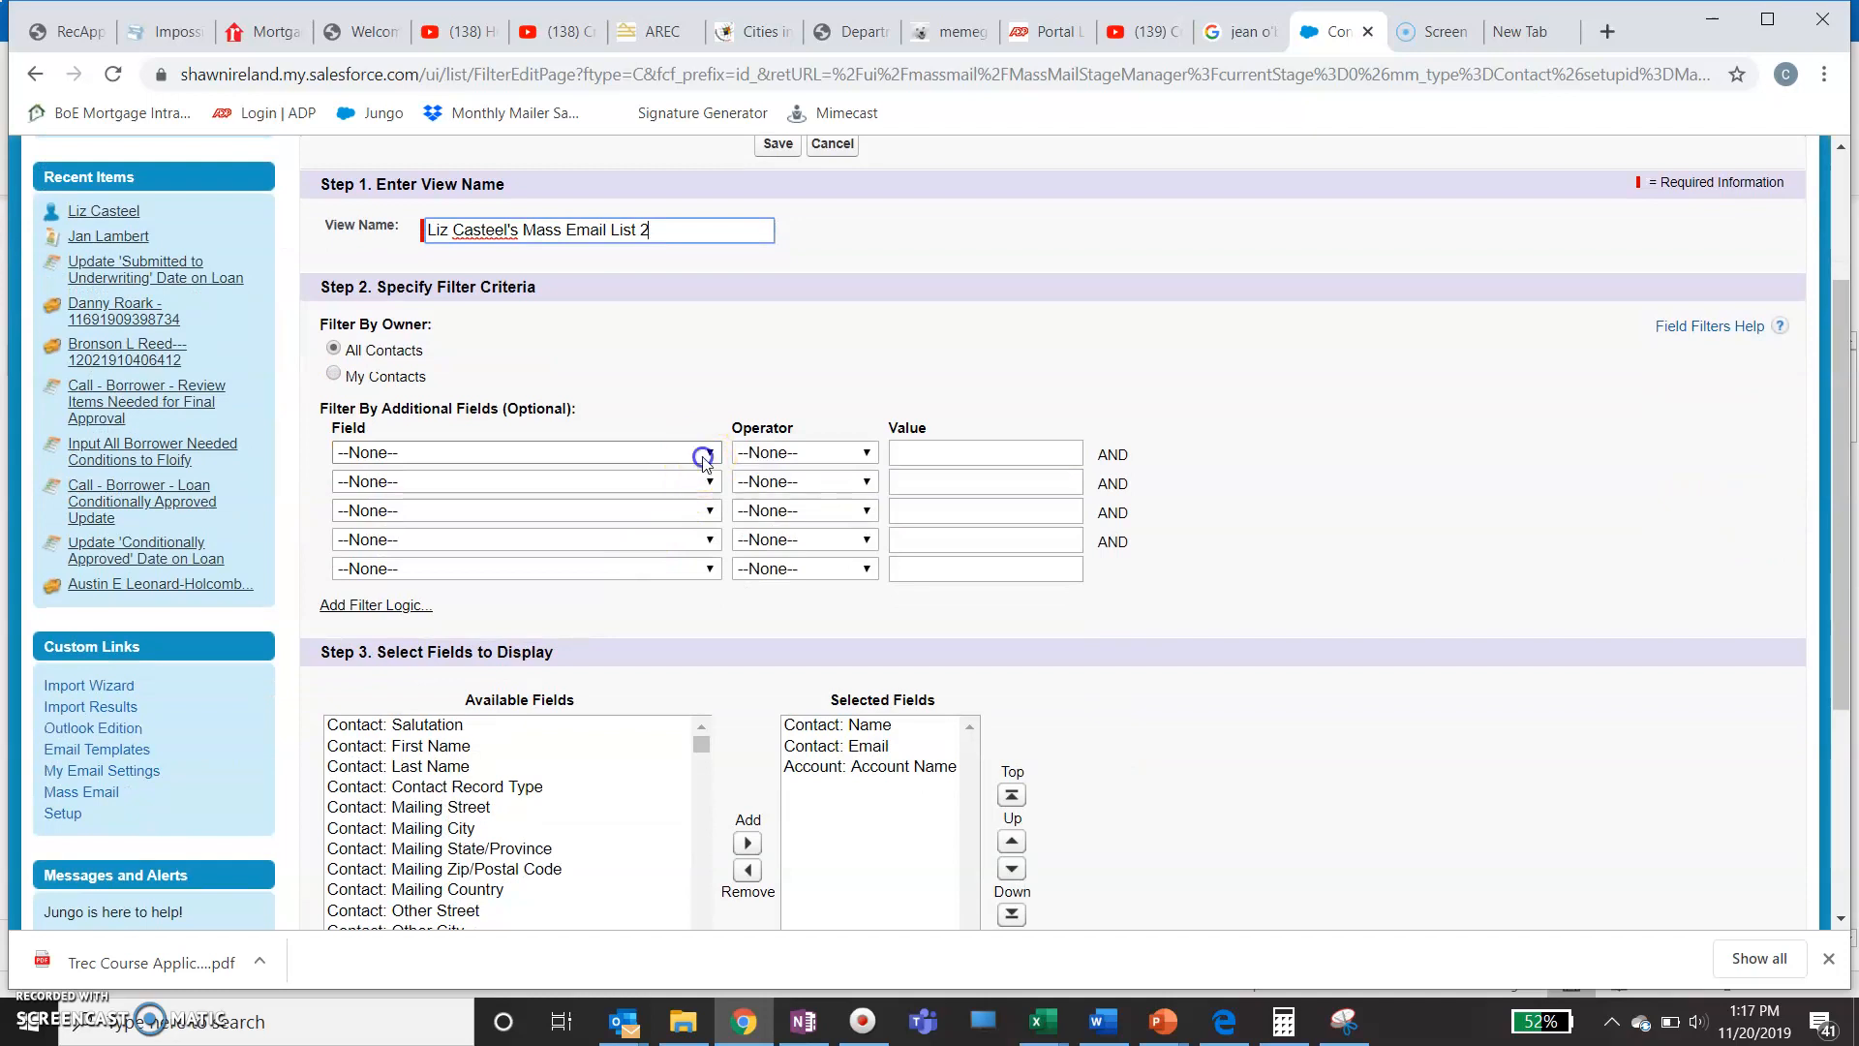
Add the filter Contact: Assigned Loan Officer equals the user's own name to the view.
{"action": "left_click", "coordinate": [705, 455]}
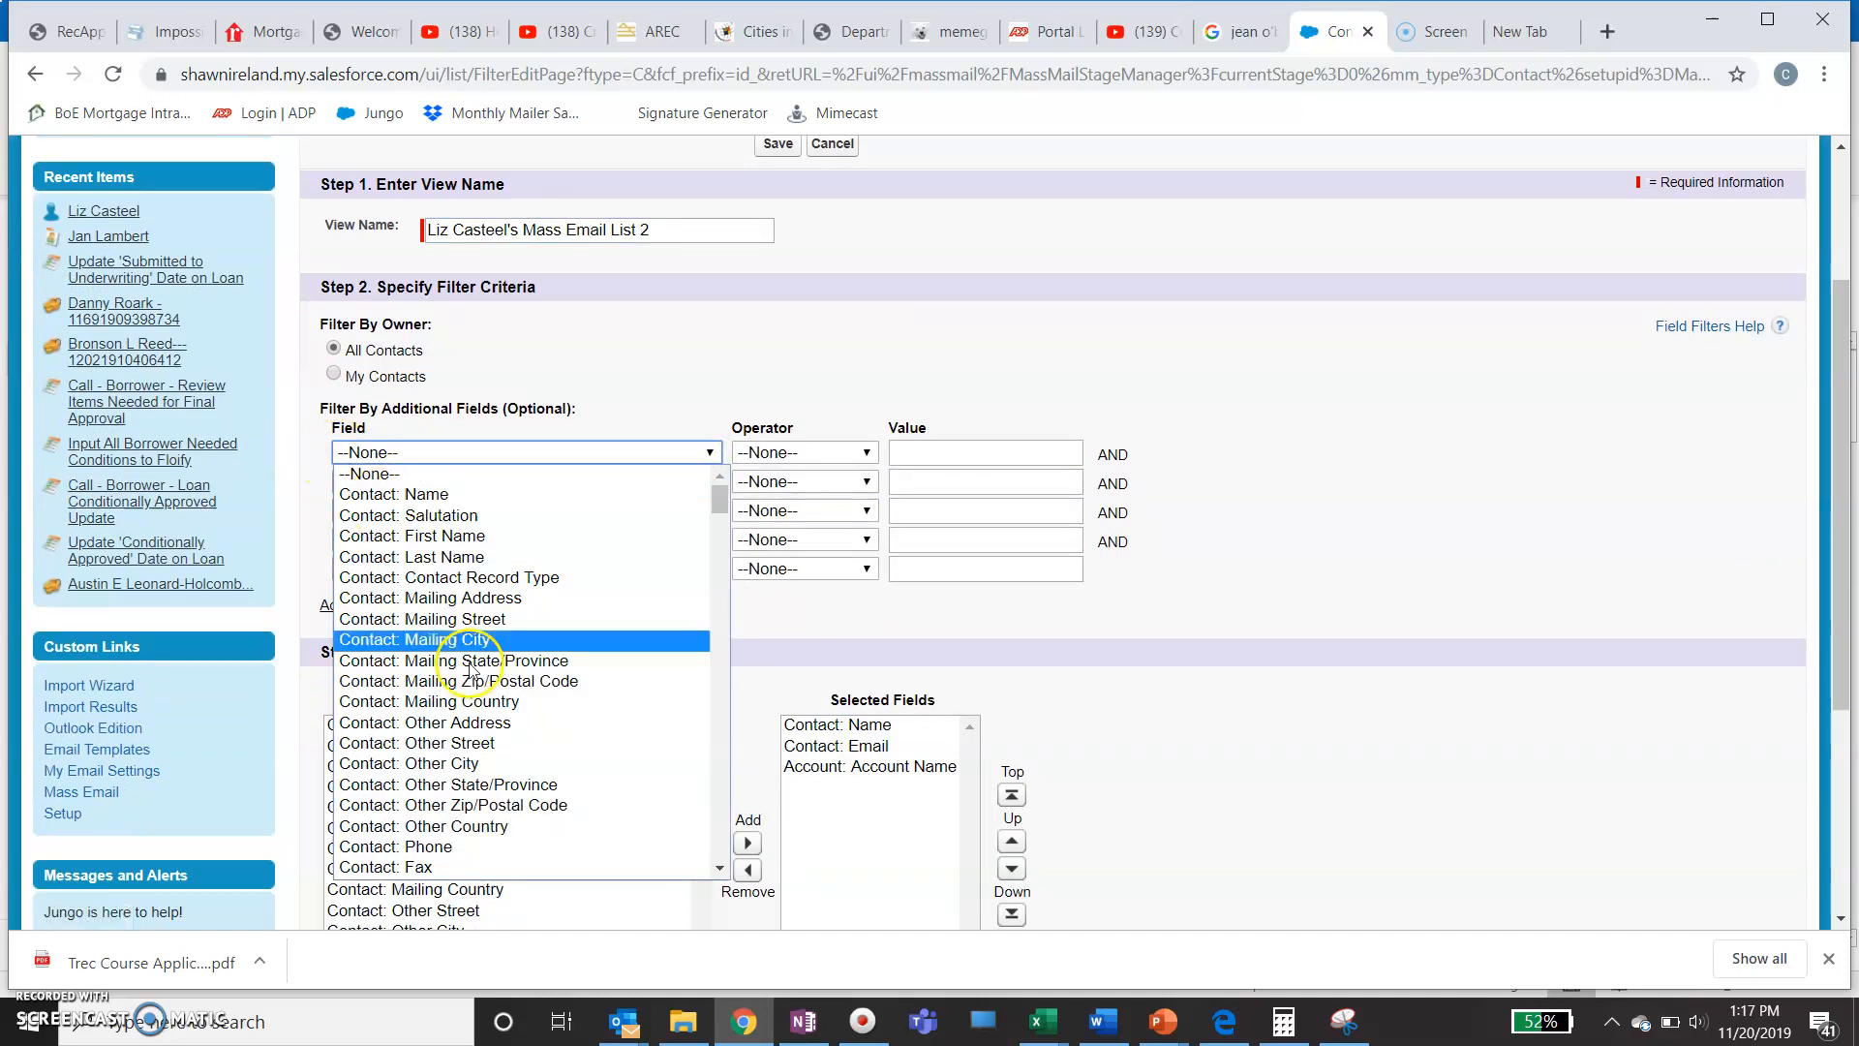
{"action": "scroll", "coordinate": [498, 718], "scroll_direction": "down", "scroll_amount": 3}
{"action": "scroll", "coordinate": [494, 722], "scroll_direction": "down", "scroll_amount": 4}
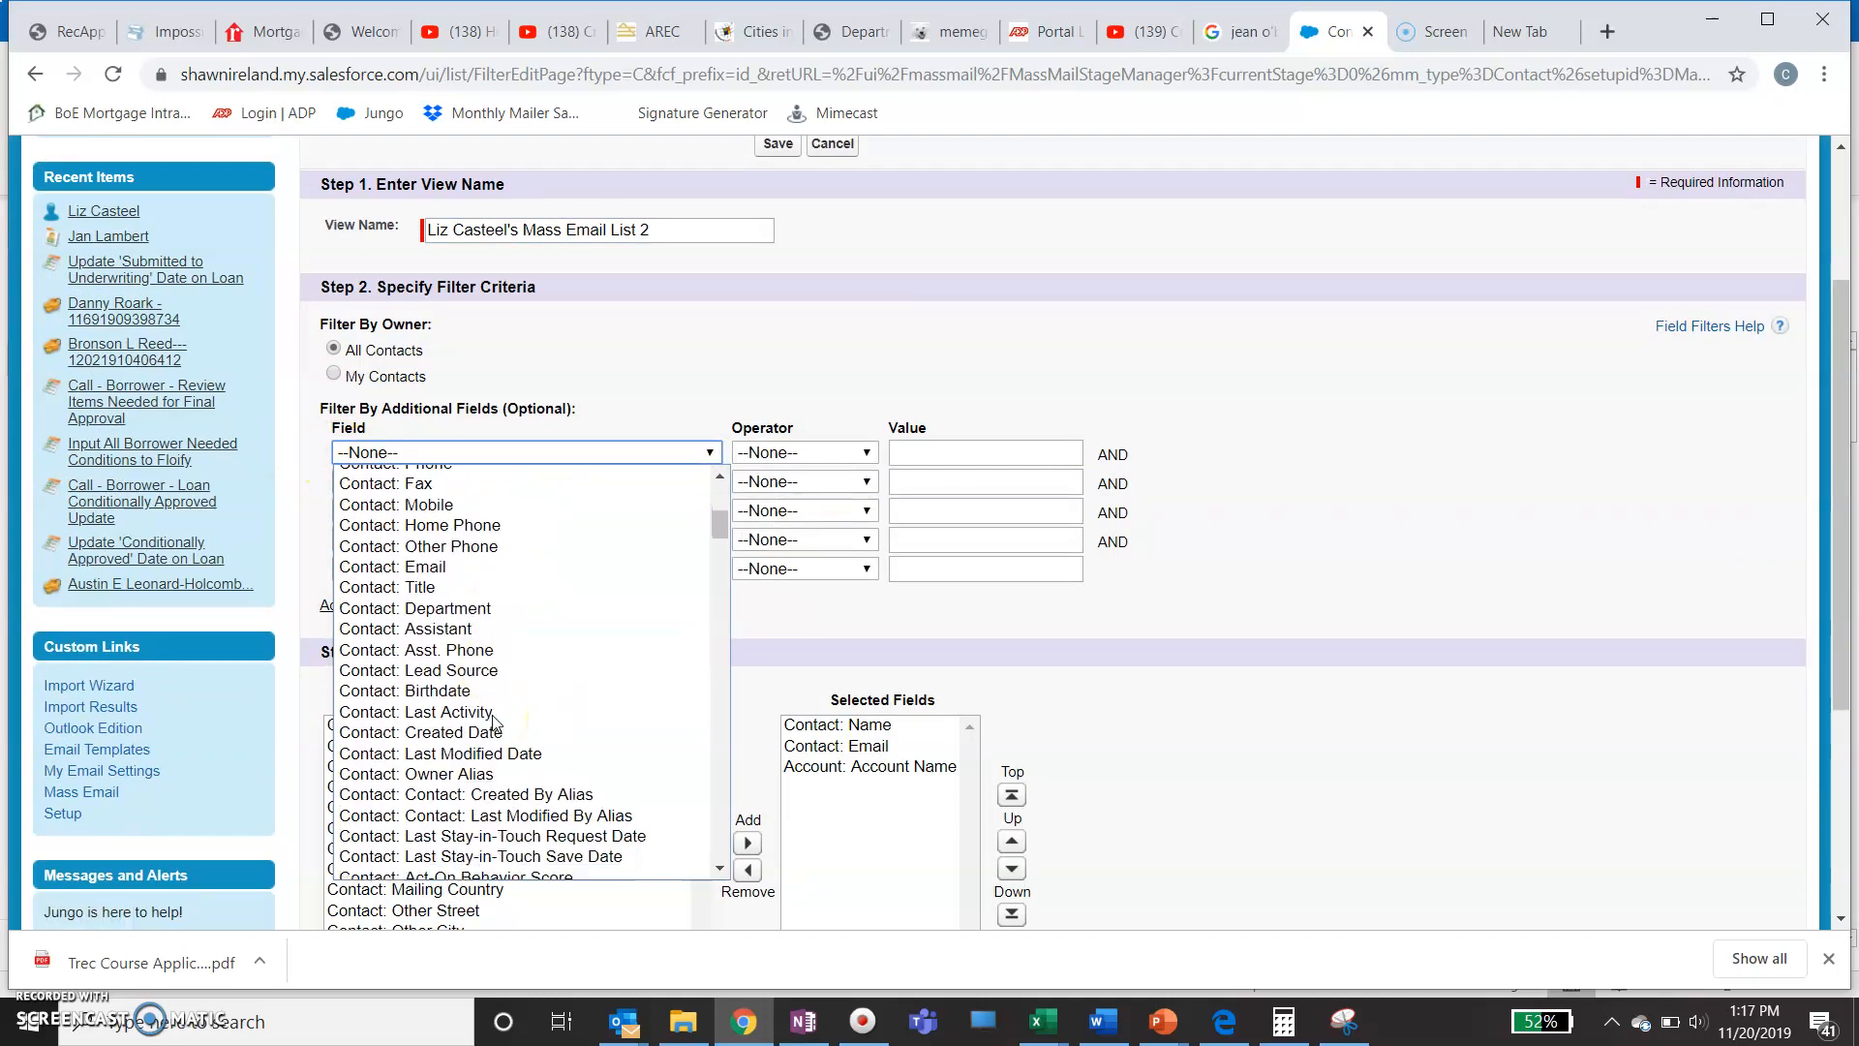
{"action": "scroll", "coordinate": [494, 722], "scroll_direction": "down", "scroll_amount": 3}
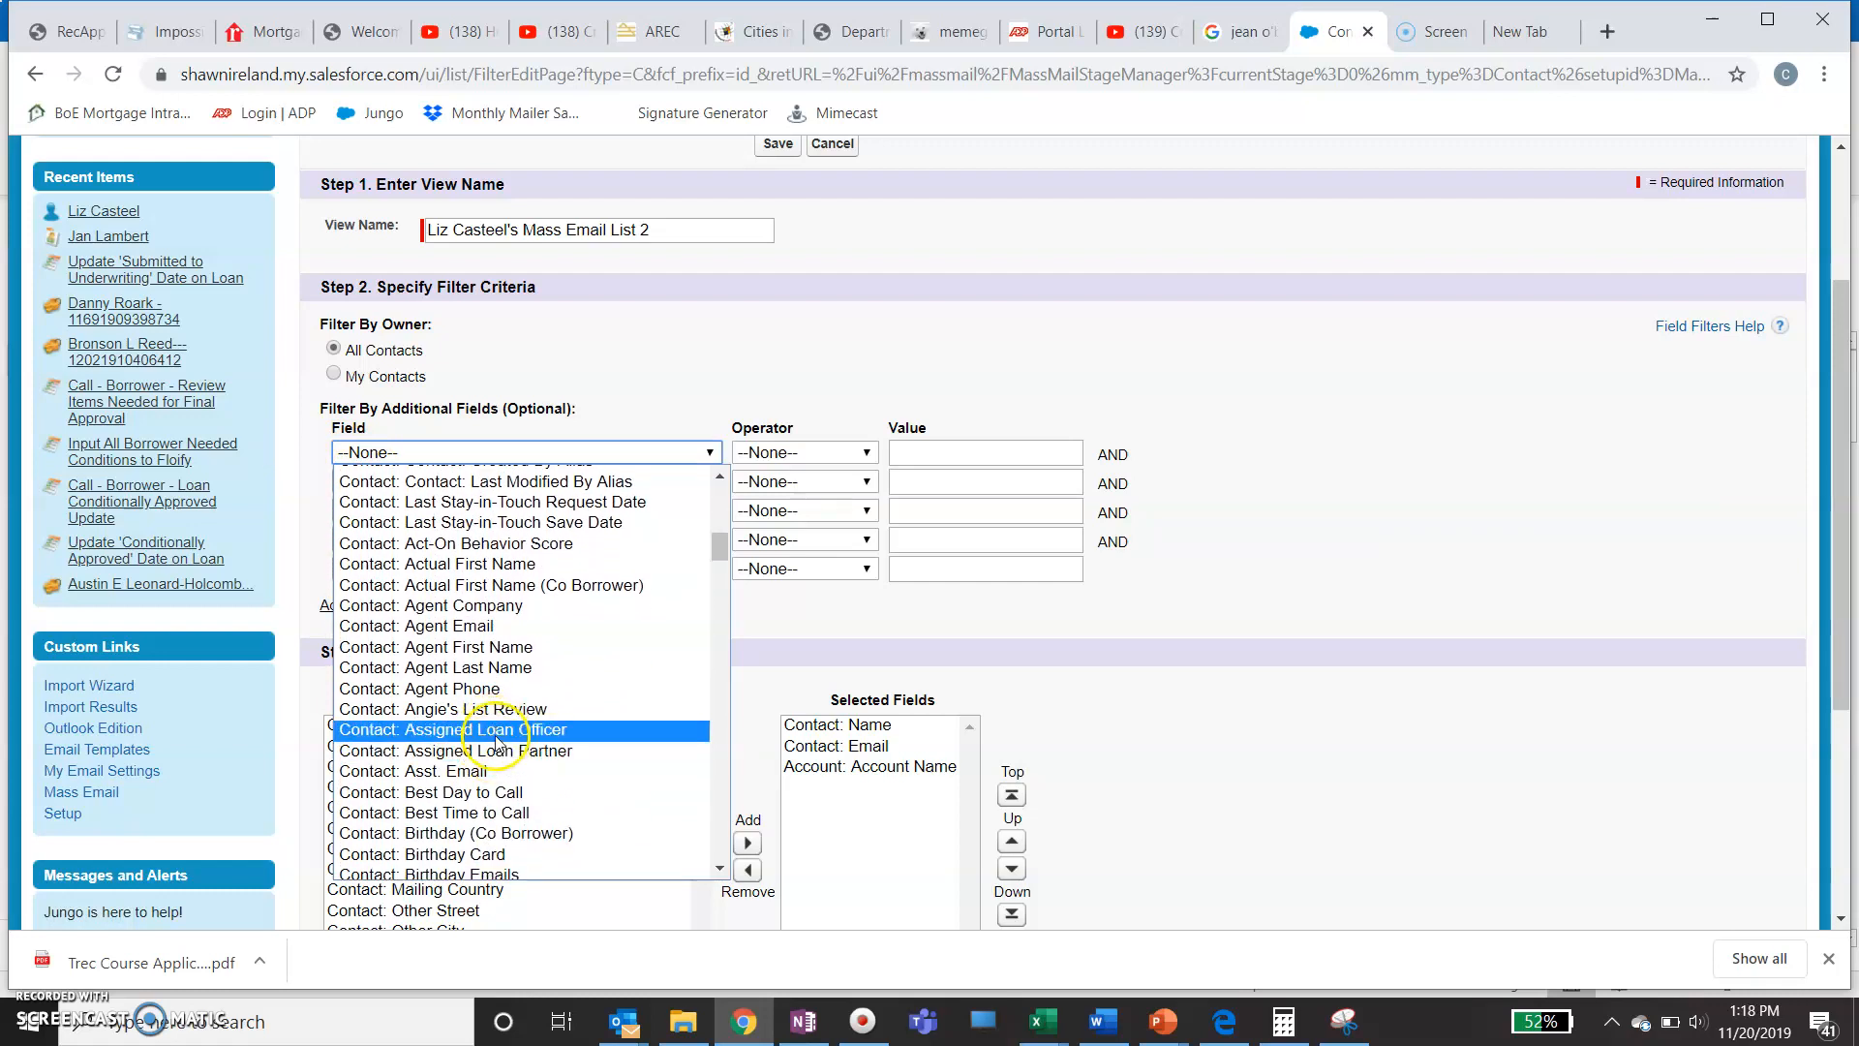
{"action": "left_click", "coordinate": [497, 732]}
{"action": "left_click", "coordinate": [947, 455]}
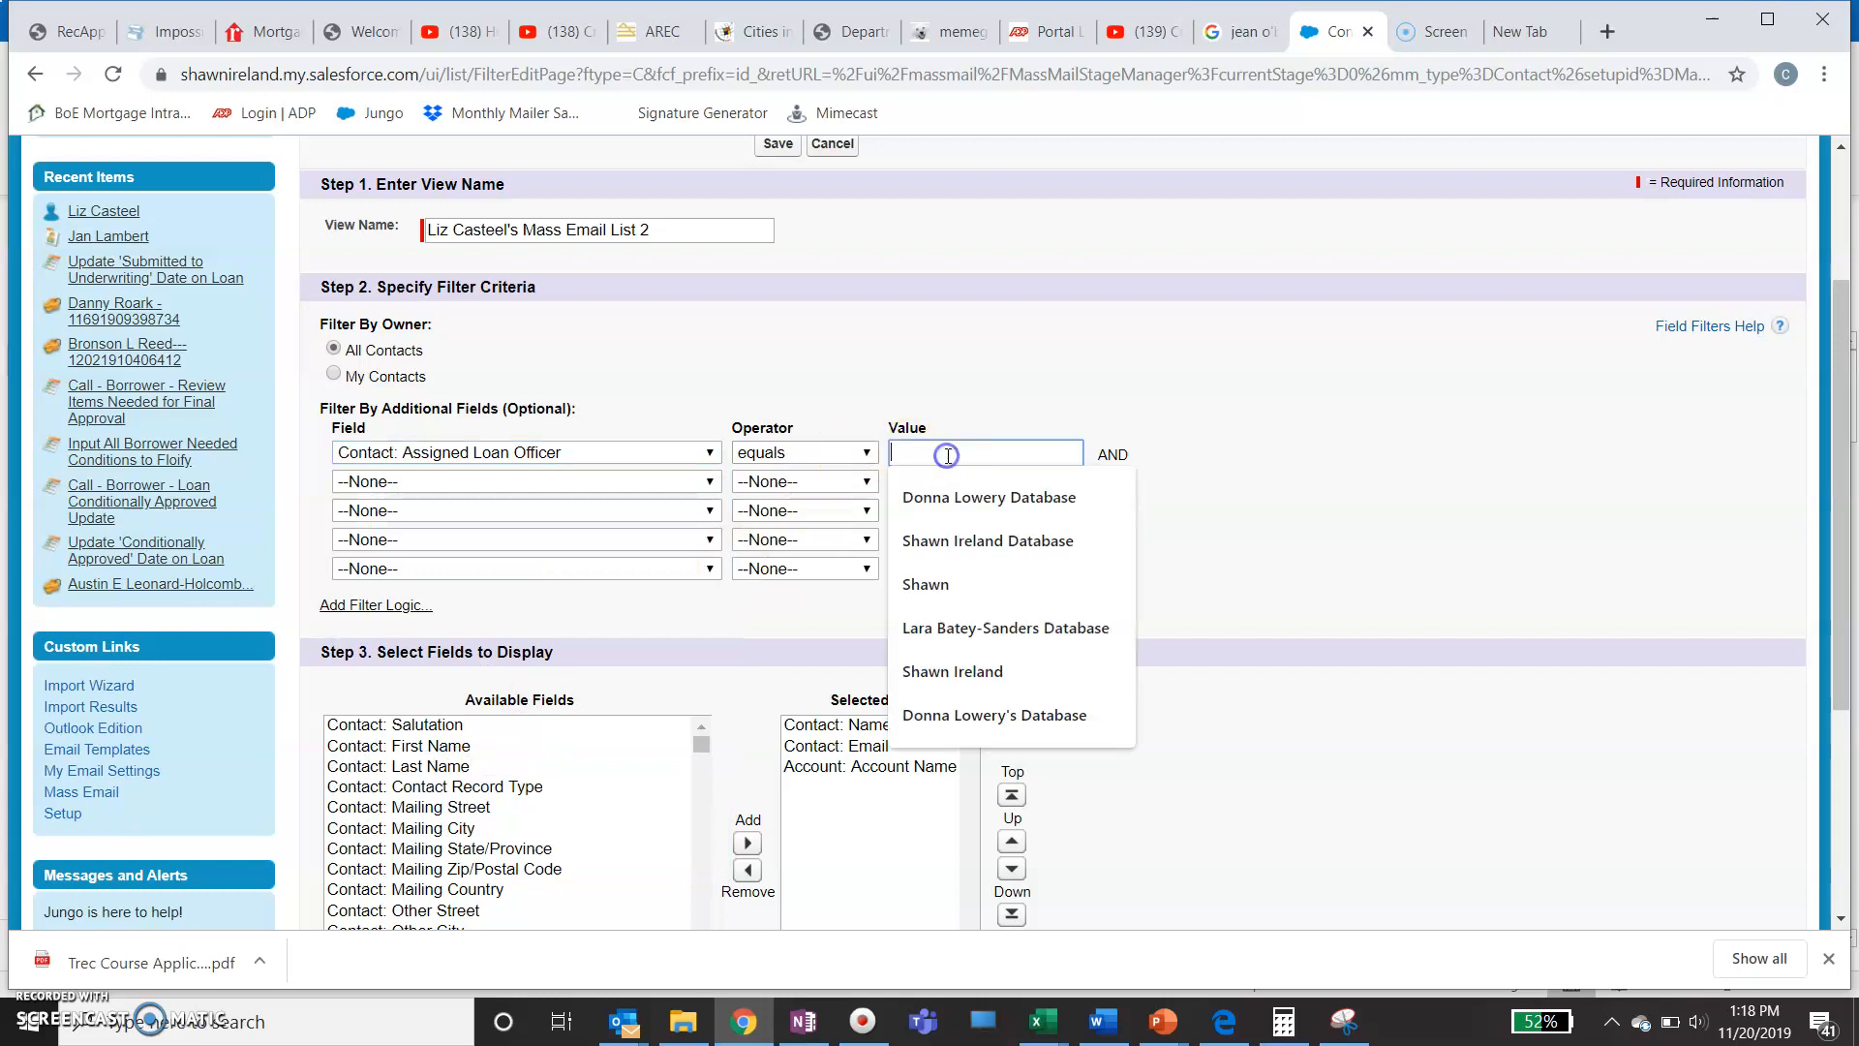
{"action": "type", "text": "Li"}
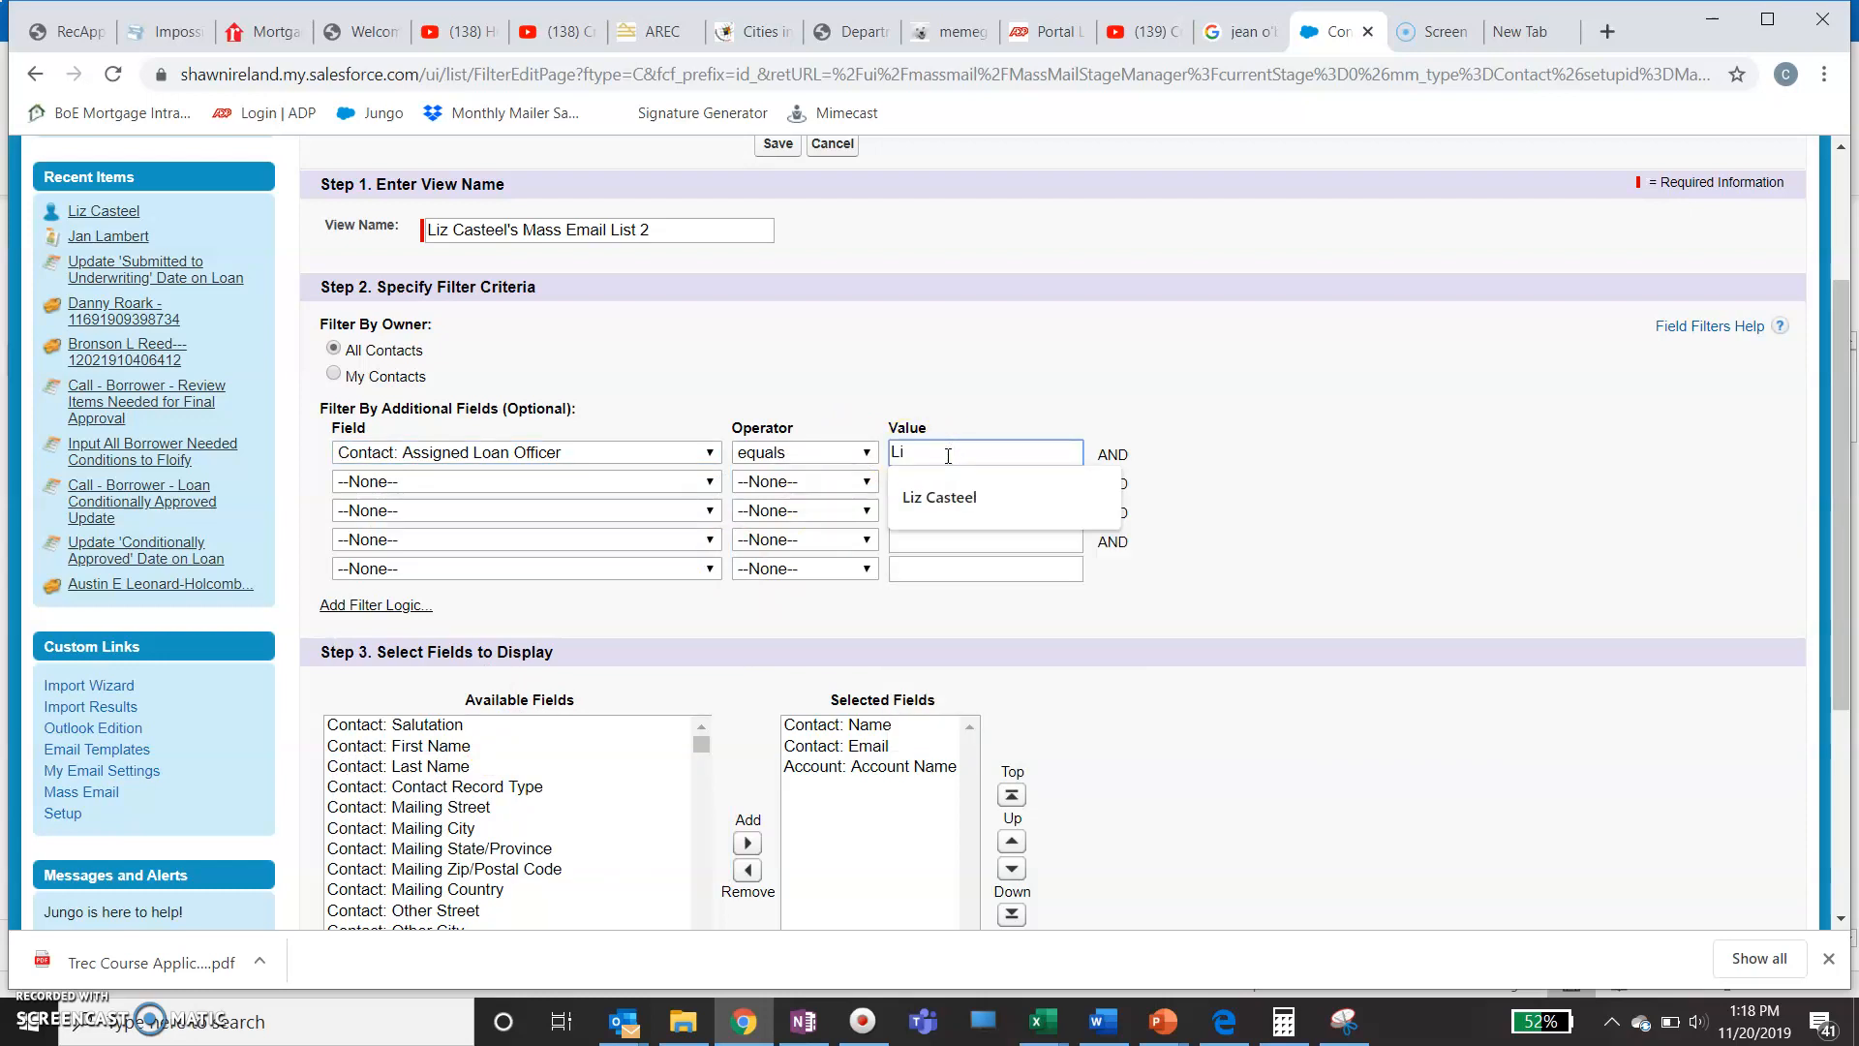
{"action": "left_click", "coordinate": [945, 494]}
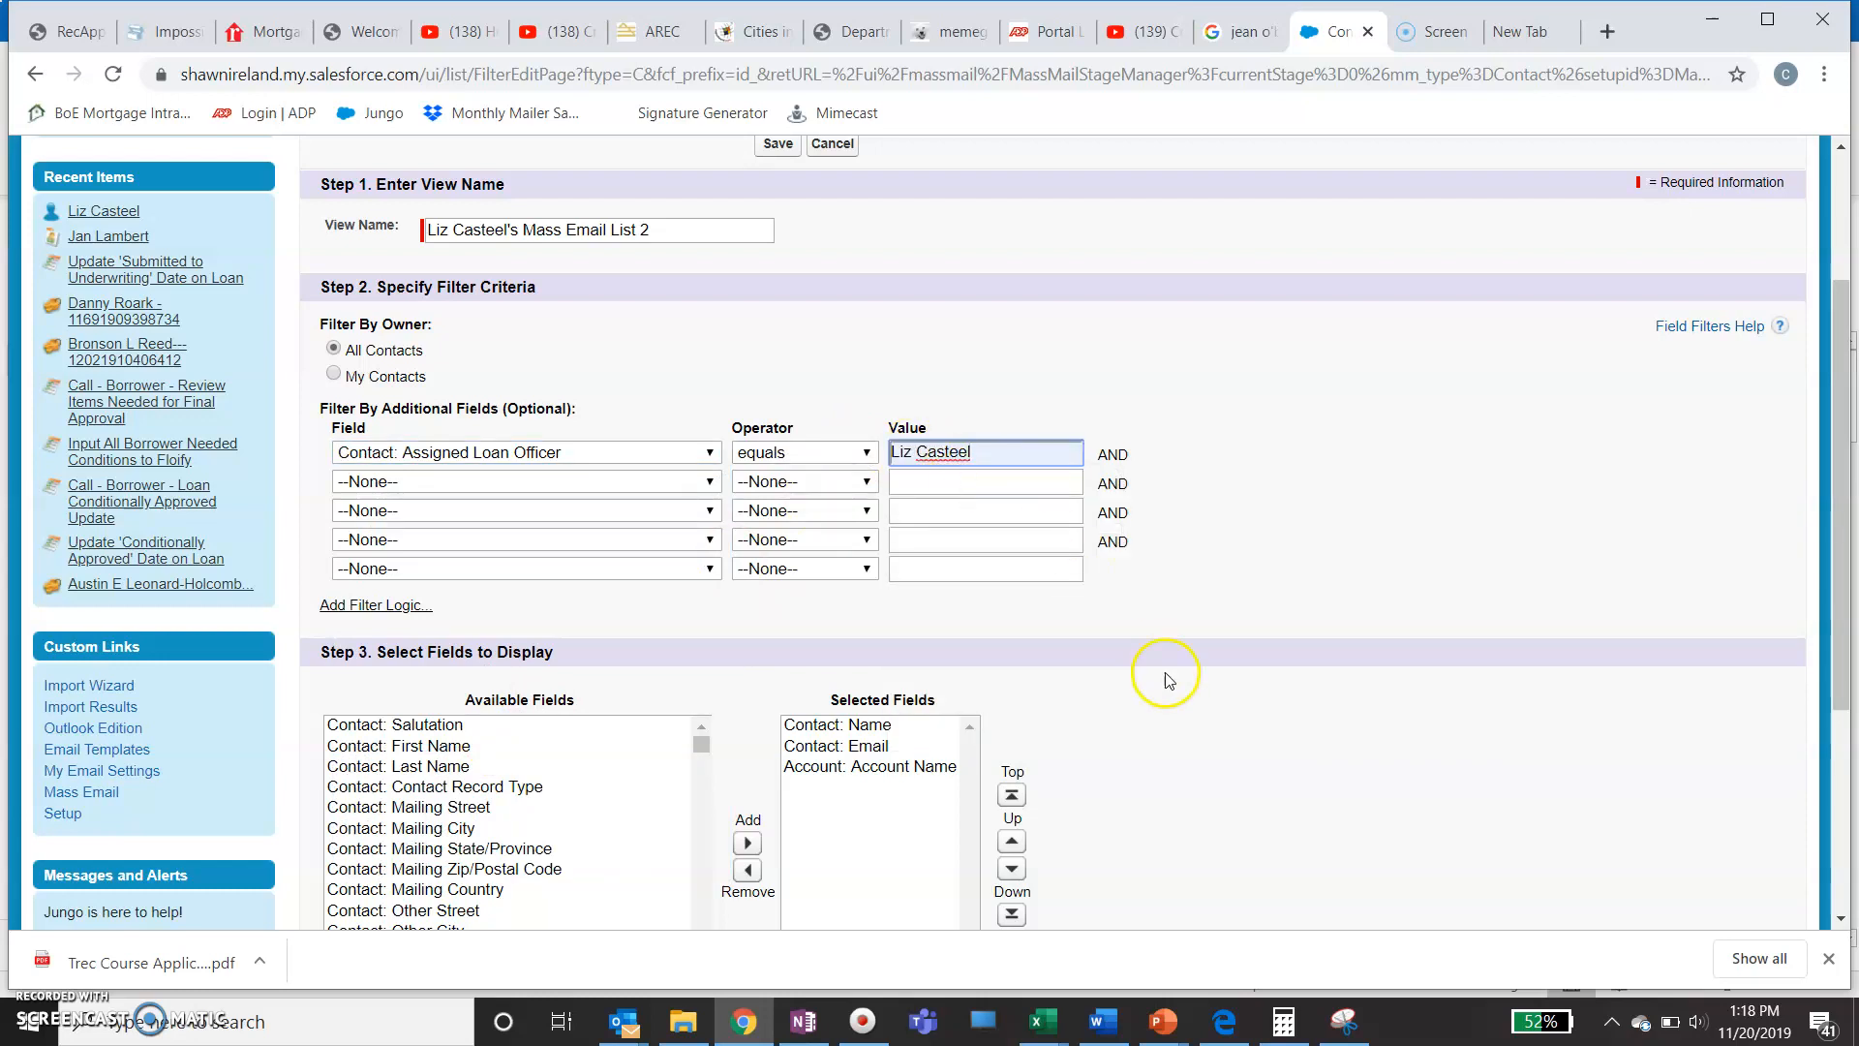
{"action": "scroll", "coordinate": [1171, 633], "scroll_direction": "down", "scroll_amount": 5}
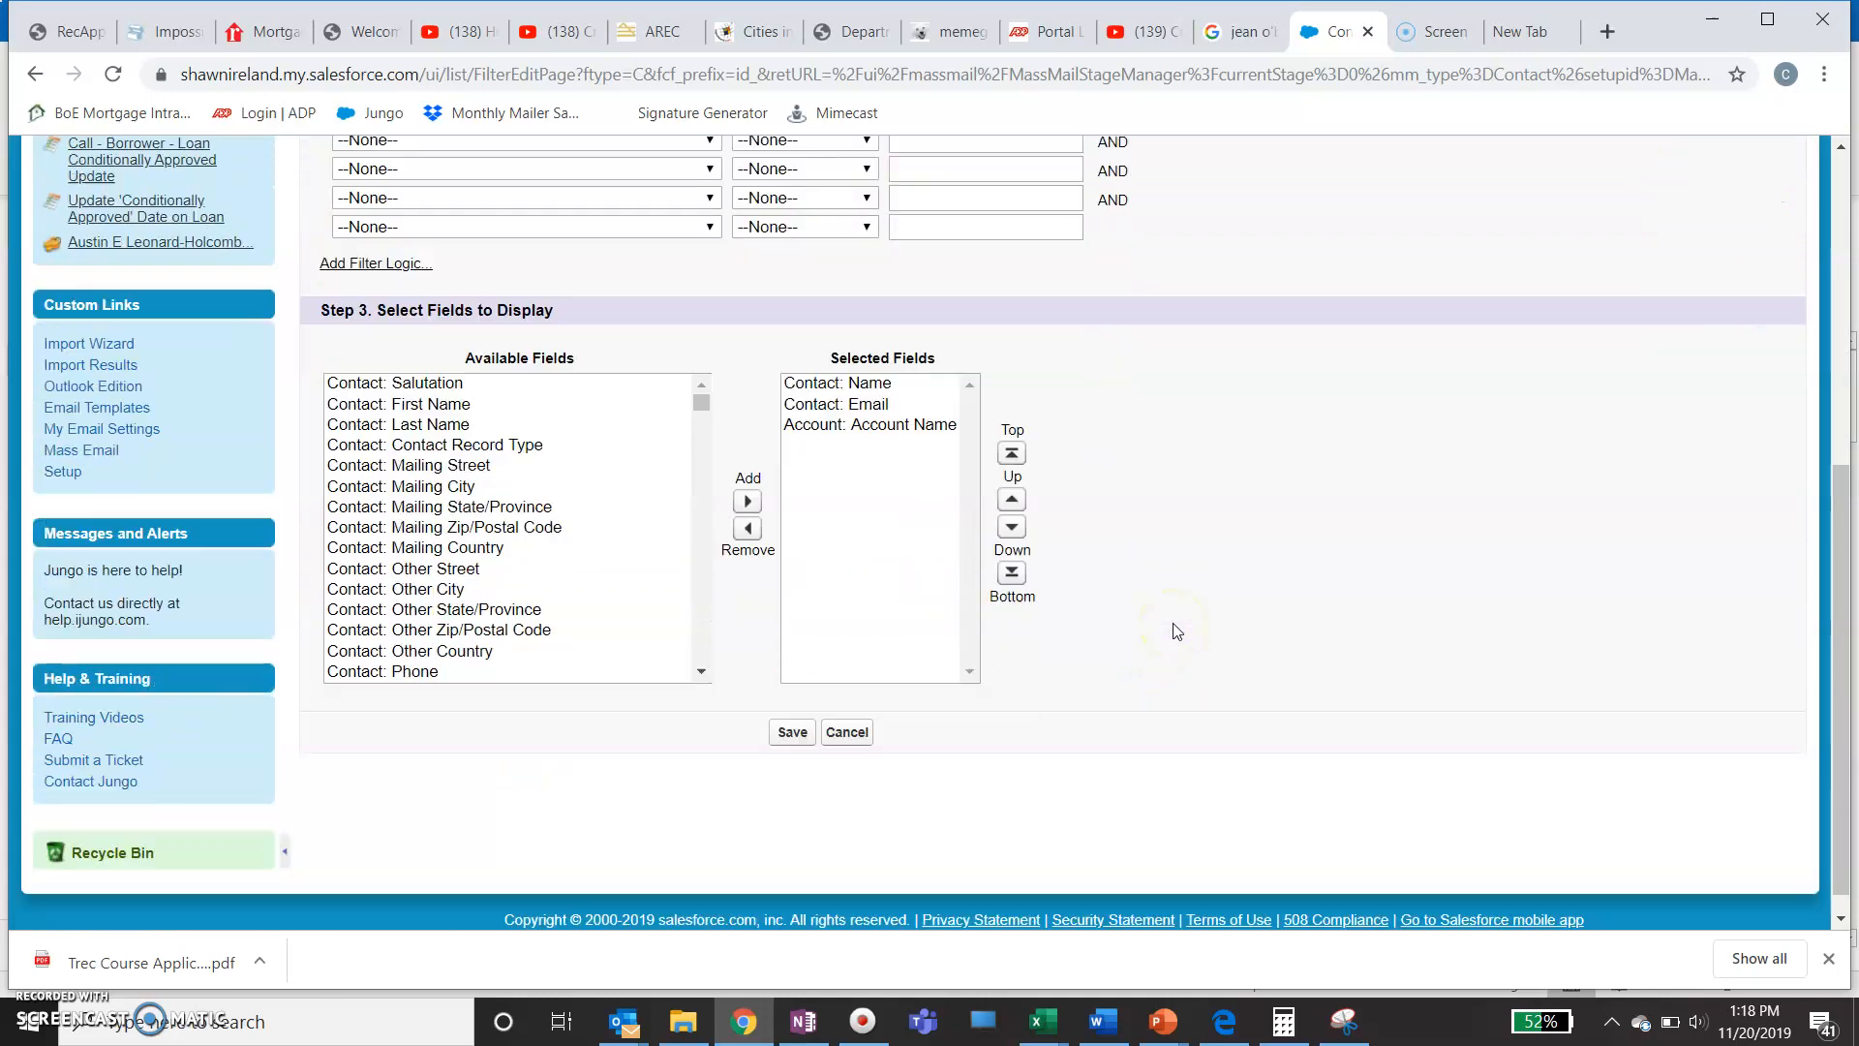
{"action": "left_click", "coordinate": [792, 704]}
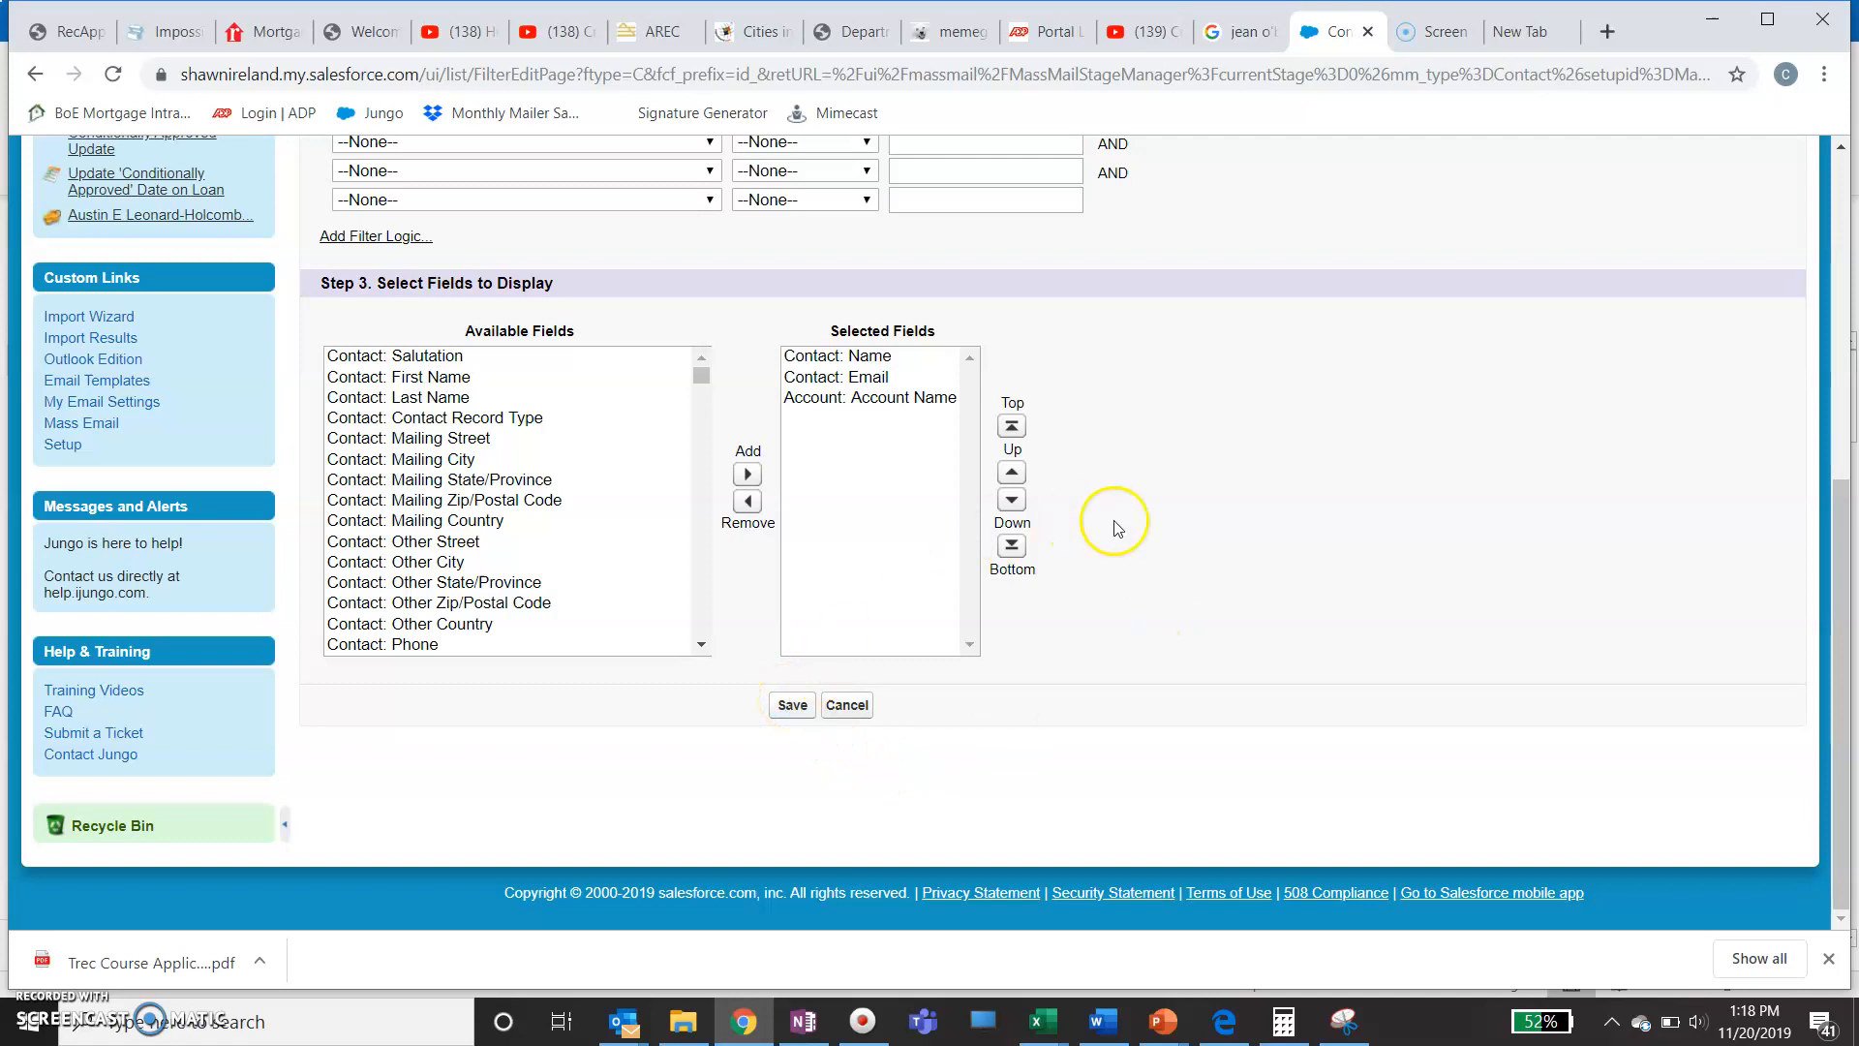
{"action": "scroll", "coordinate": [1129, 519], "scroll_direction": "up", "scroll_amount": 3}
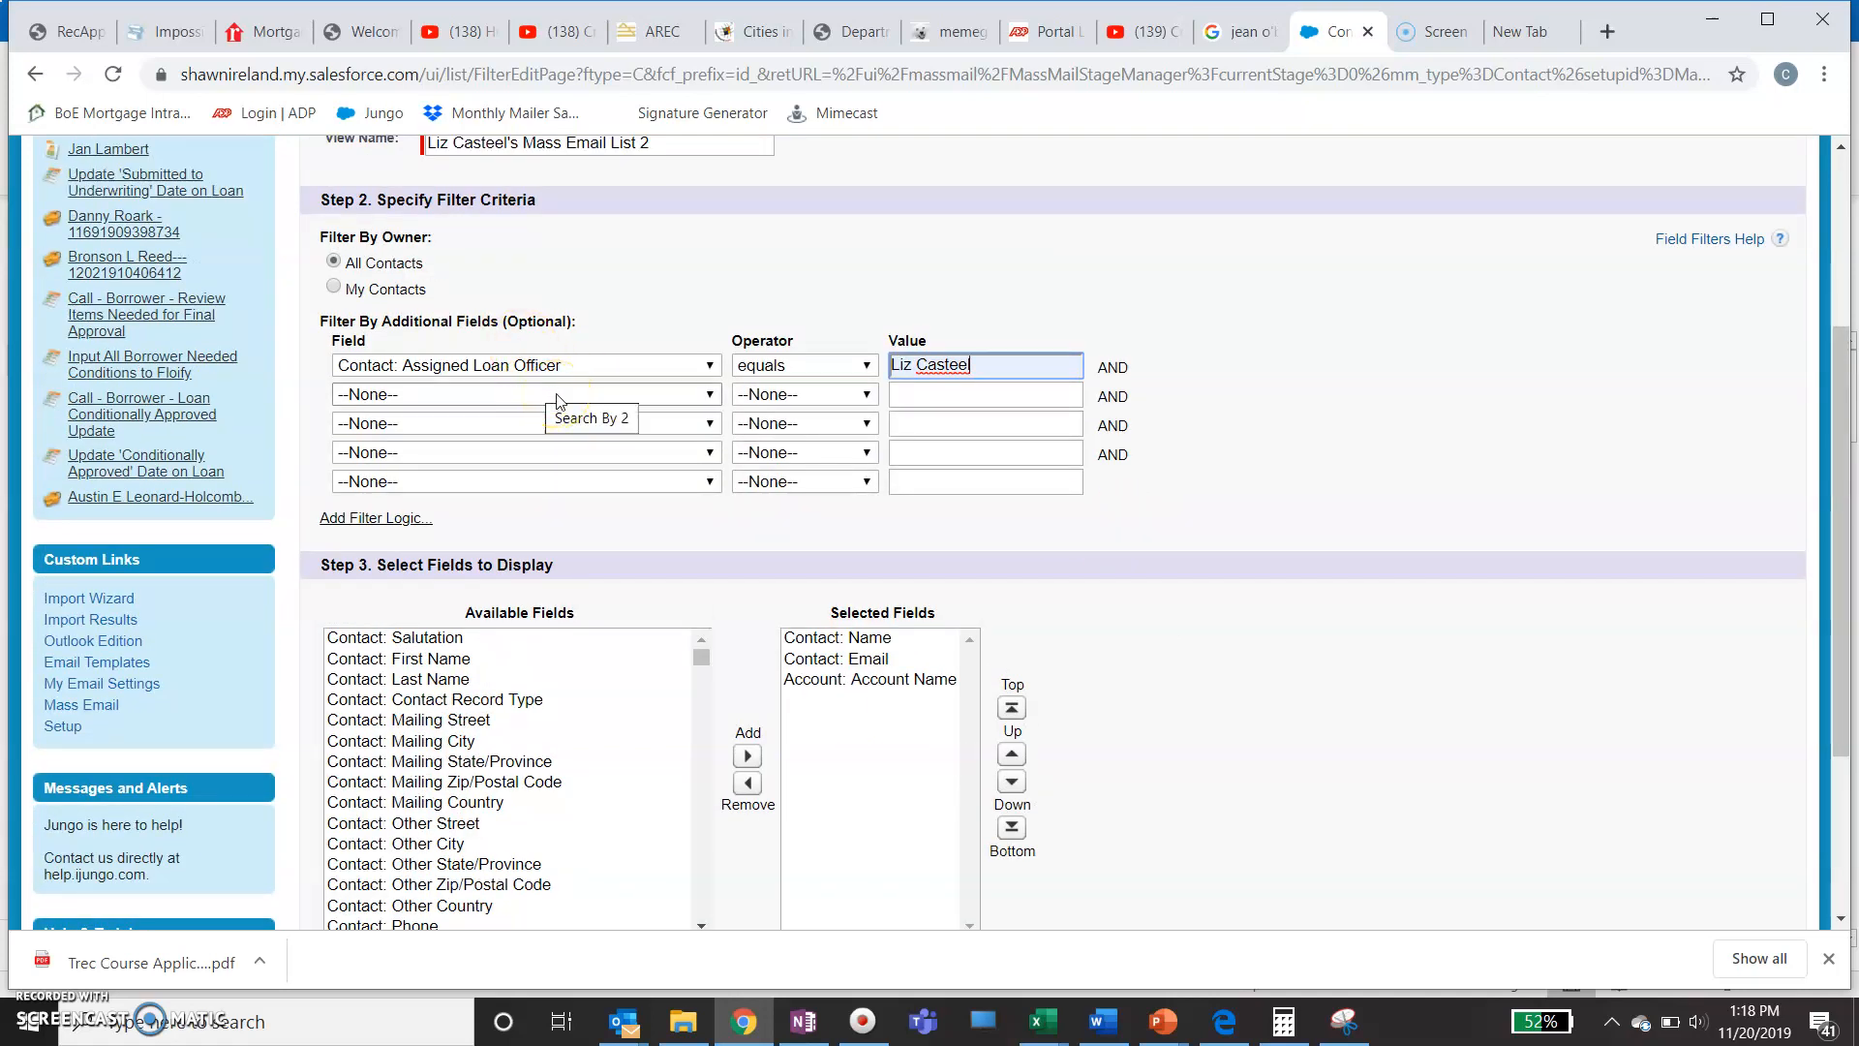
{"action": "left_click", "coordinate": [559, 395]}
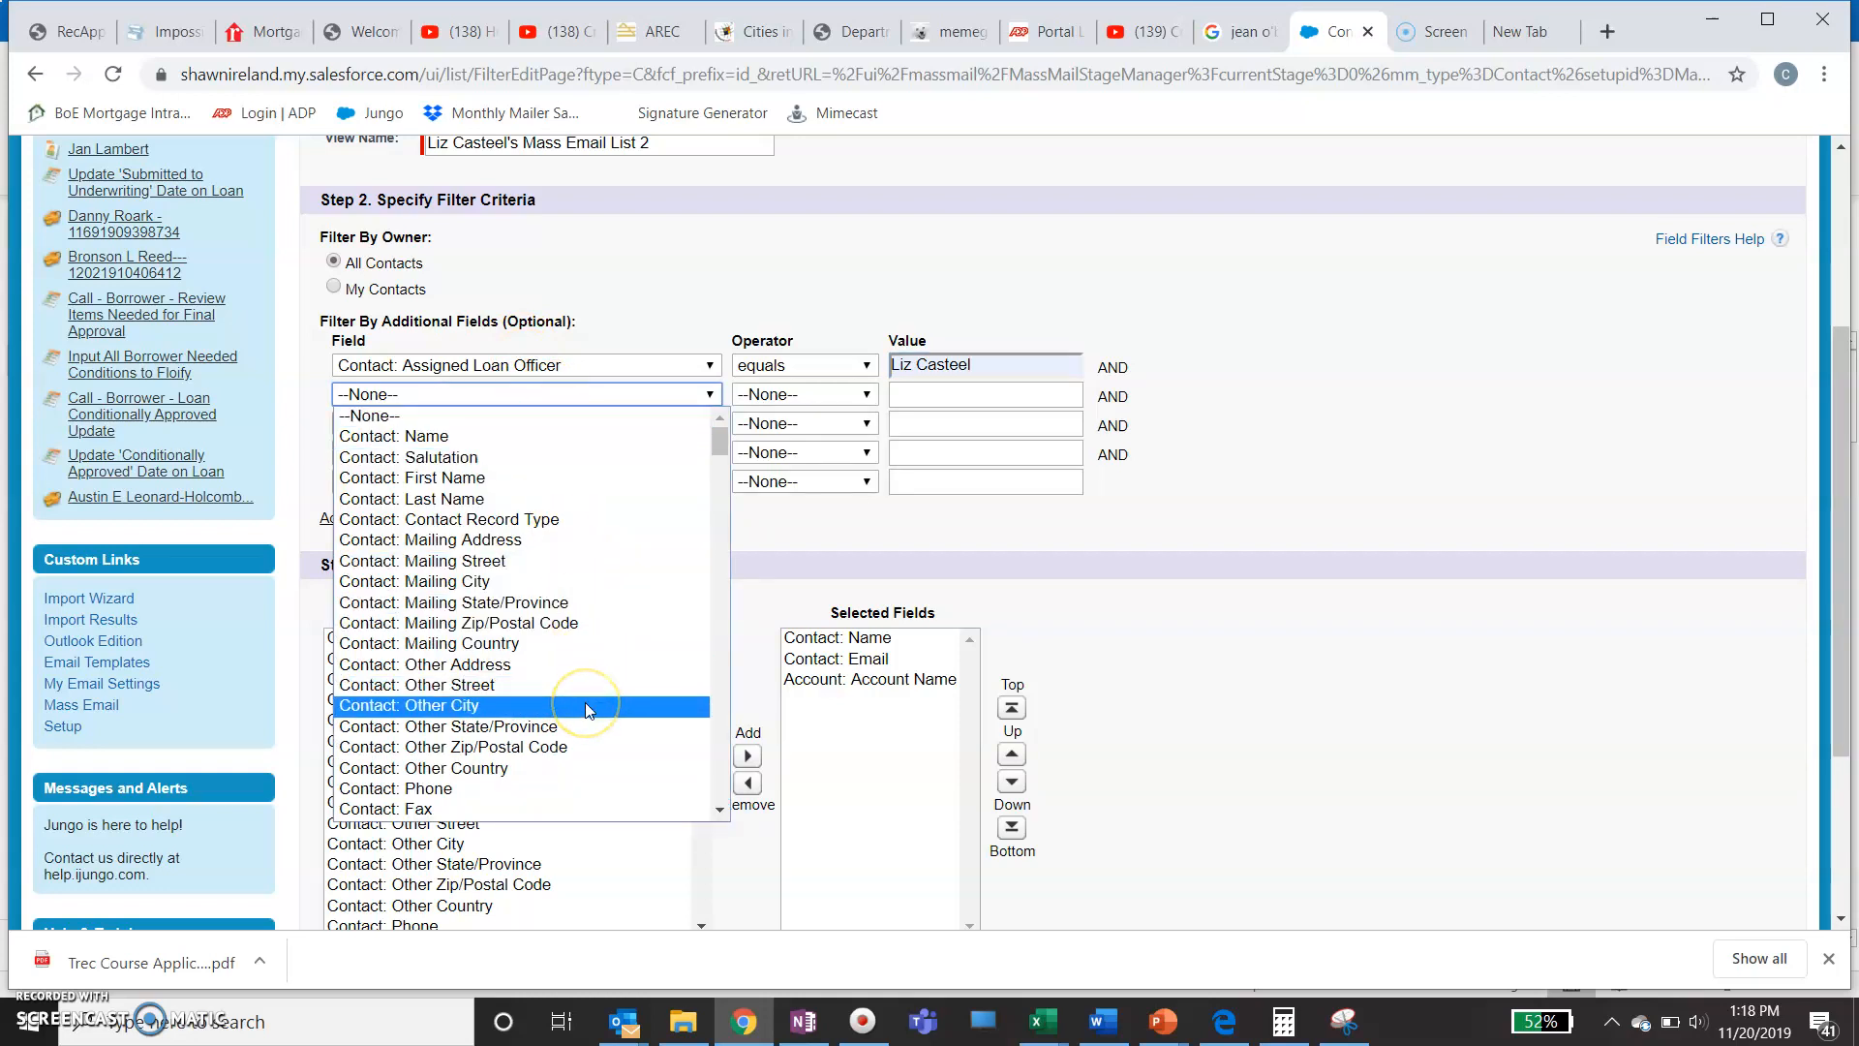
{"action": "scroll", "coordinate": [581, 661], "scroll_direction": "down", "scroll_amount": 3}
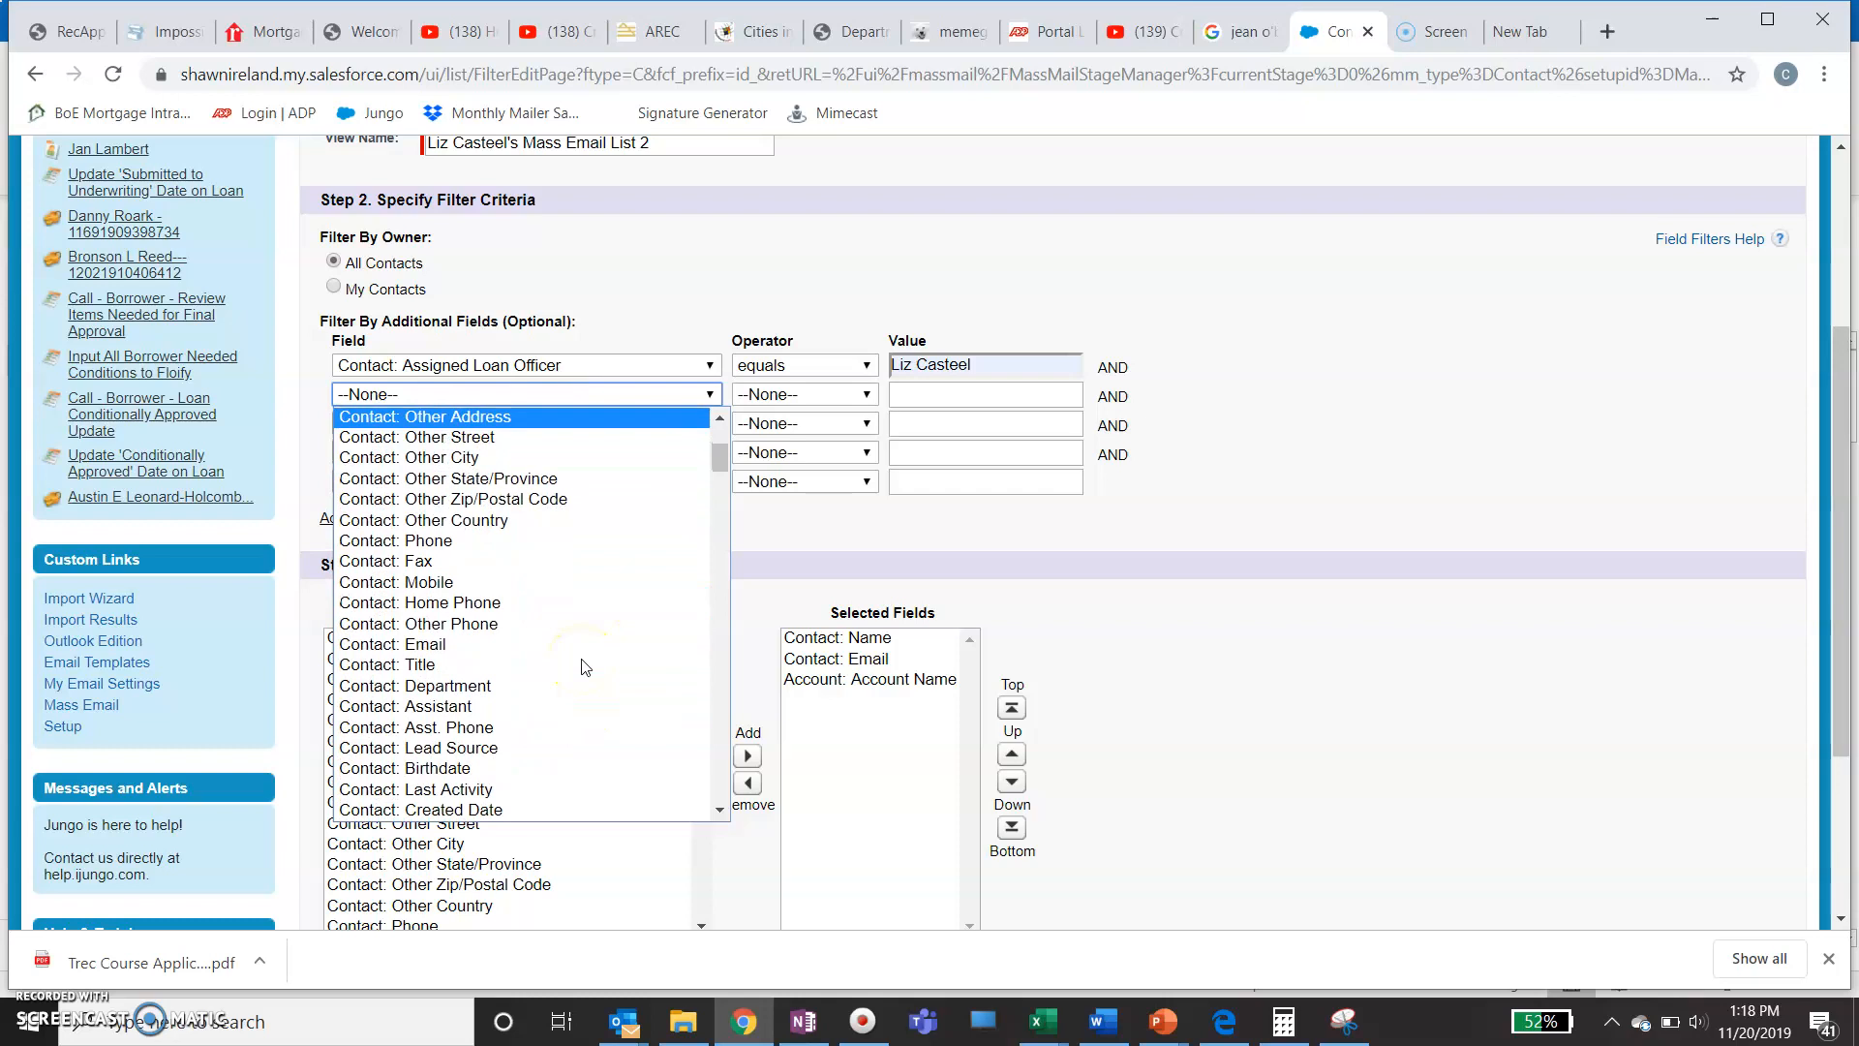
{"action": "scroll", "coordinate": [581, 664], "scroll_direction": "down", "scroll_amount": 2}
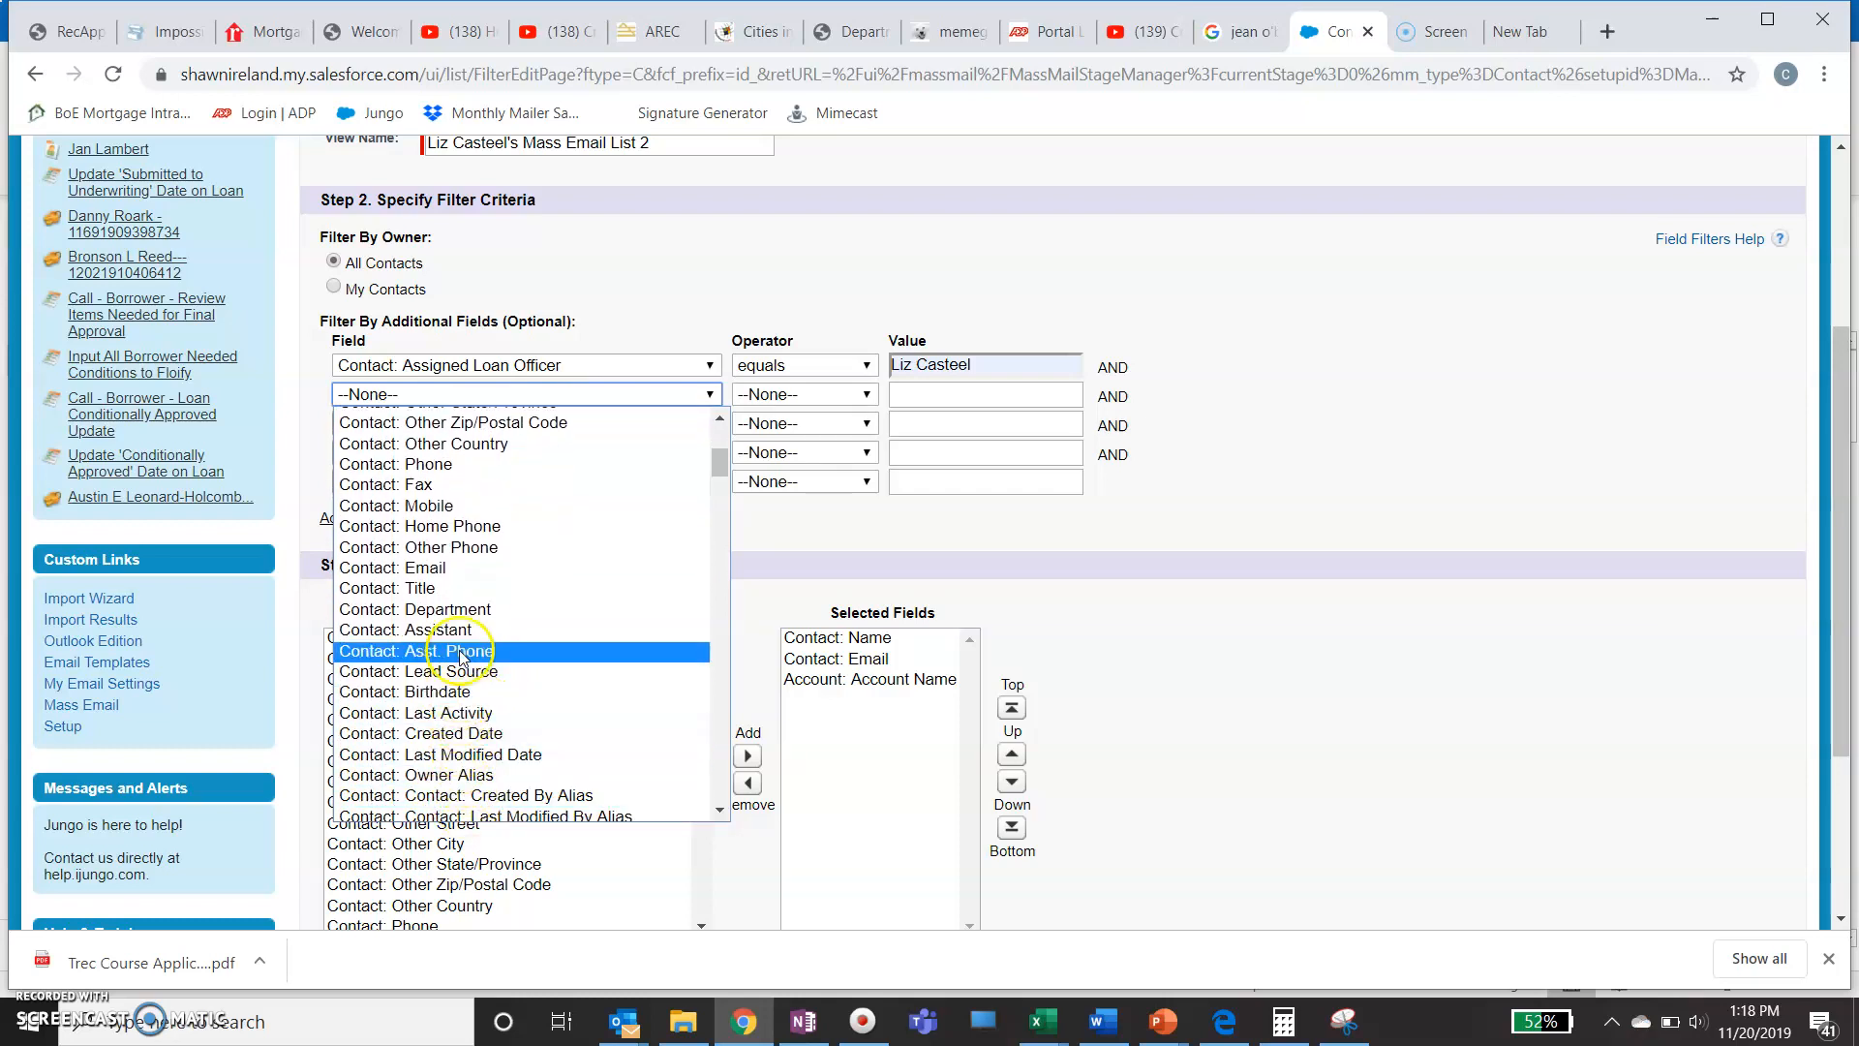
{"action": "scroll", "coordinate": [513, 499], "scroll_direction": "down", "scroll_amount": 10}
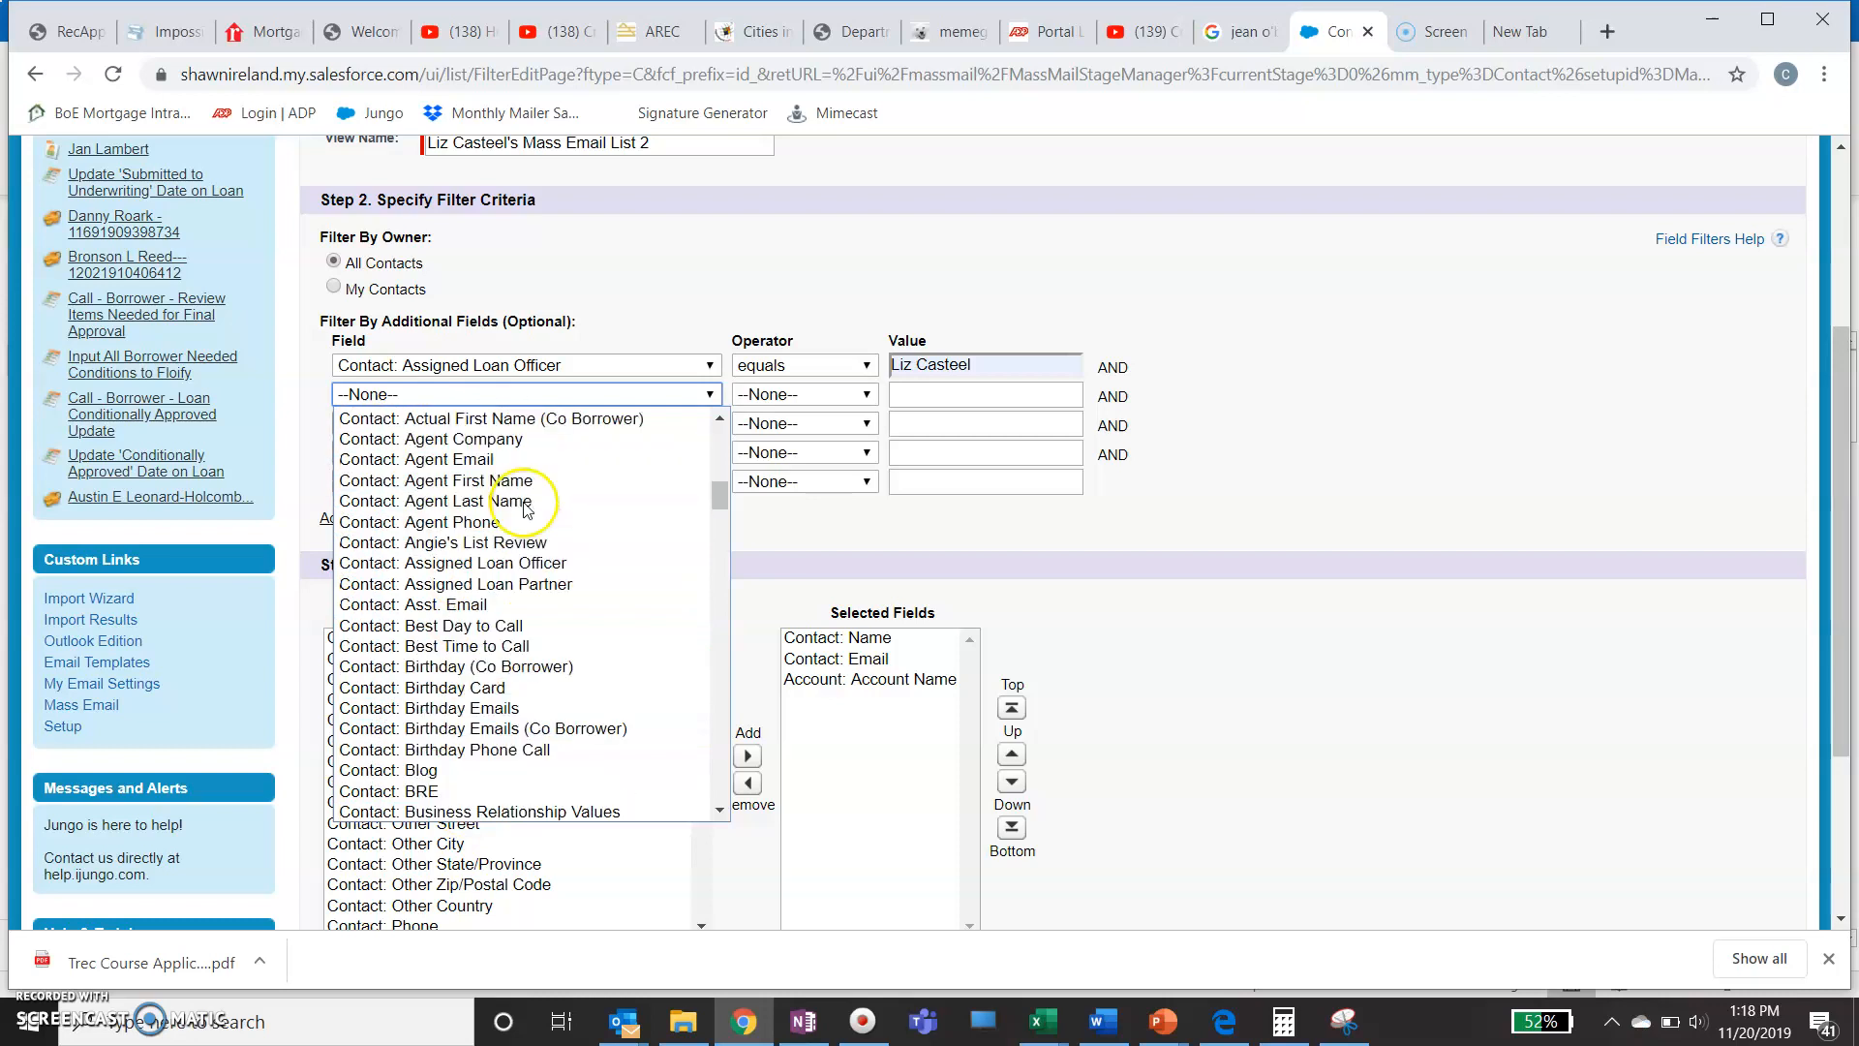
{"action": "scroll", "coordinate": [523, 500], "scroll_direction": "down", "scroll_amount": 10}
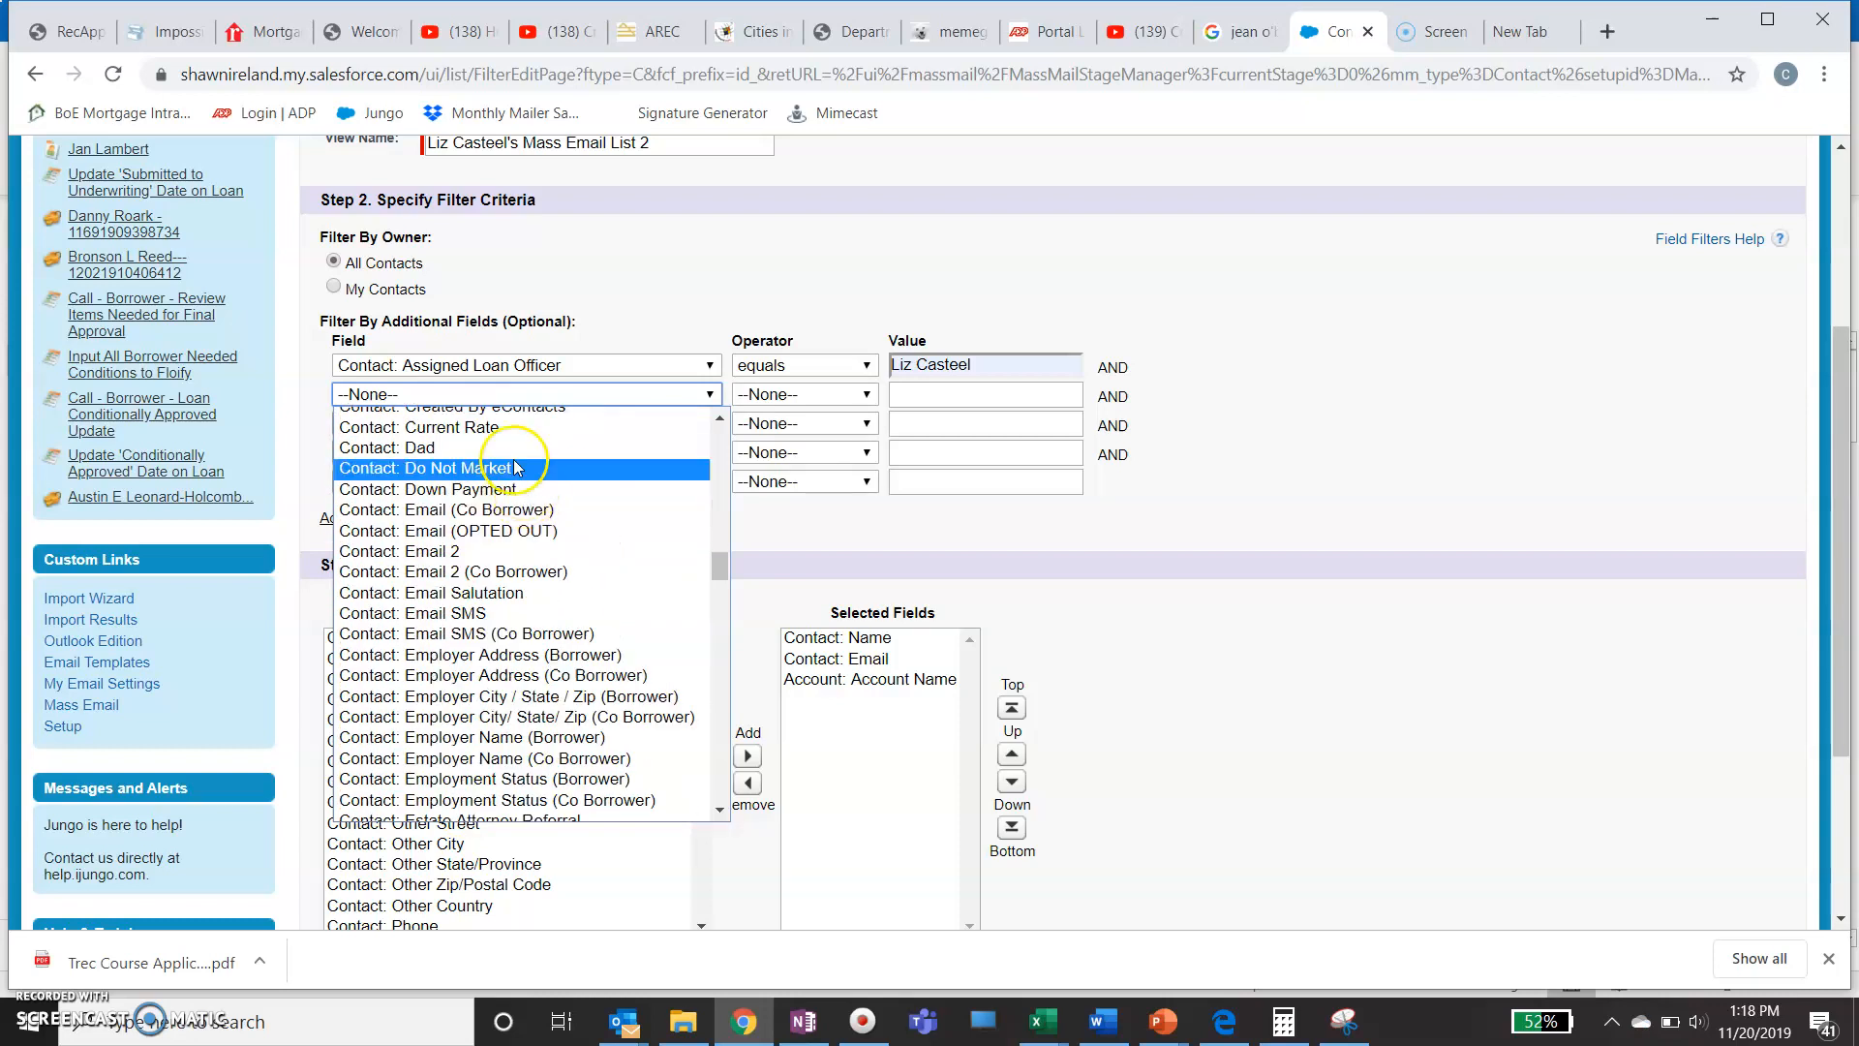
{"action": "left_click", "coordinate": [1152, 647]}
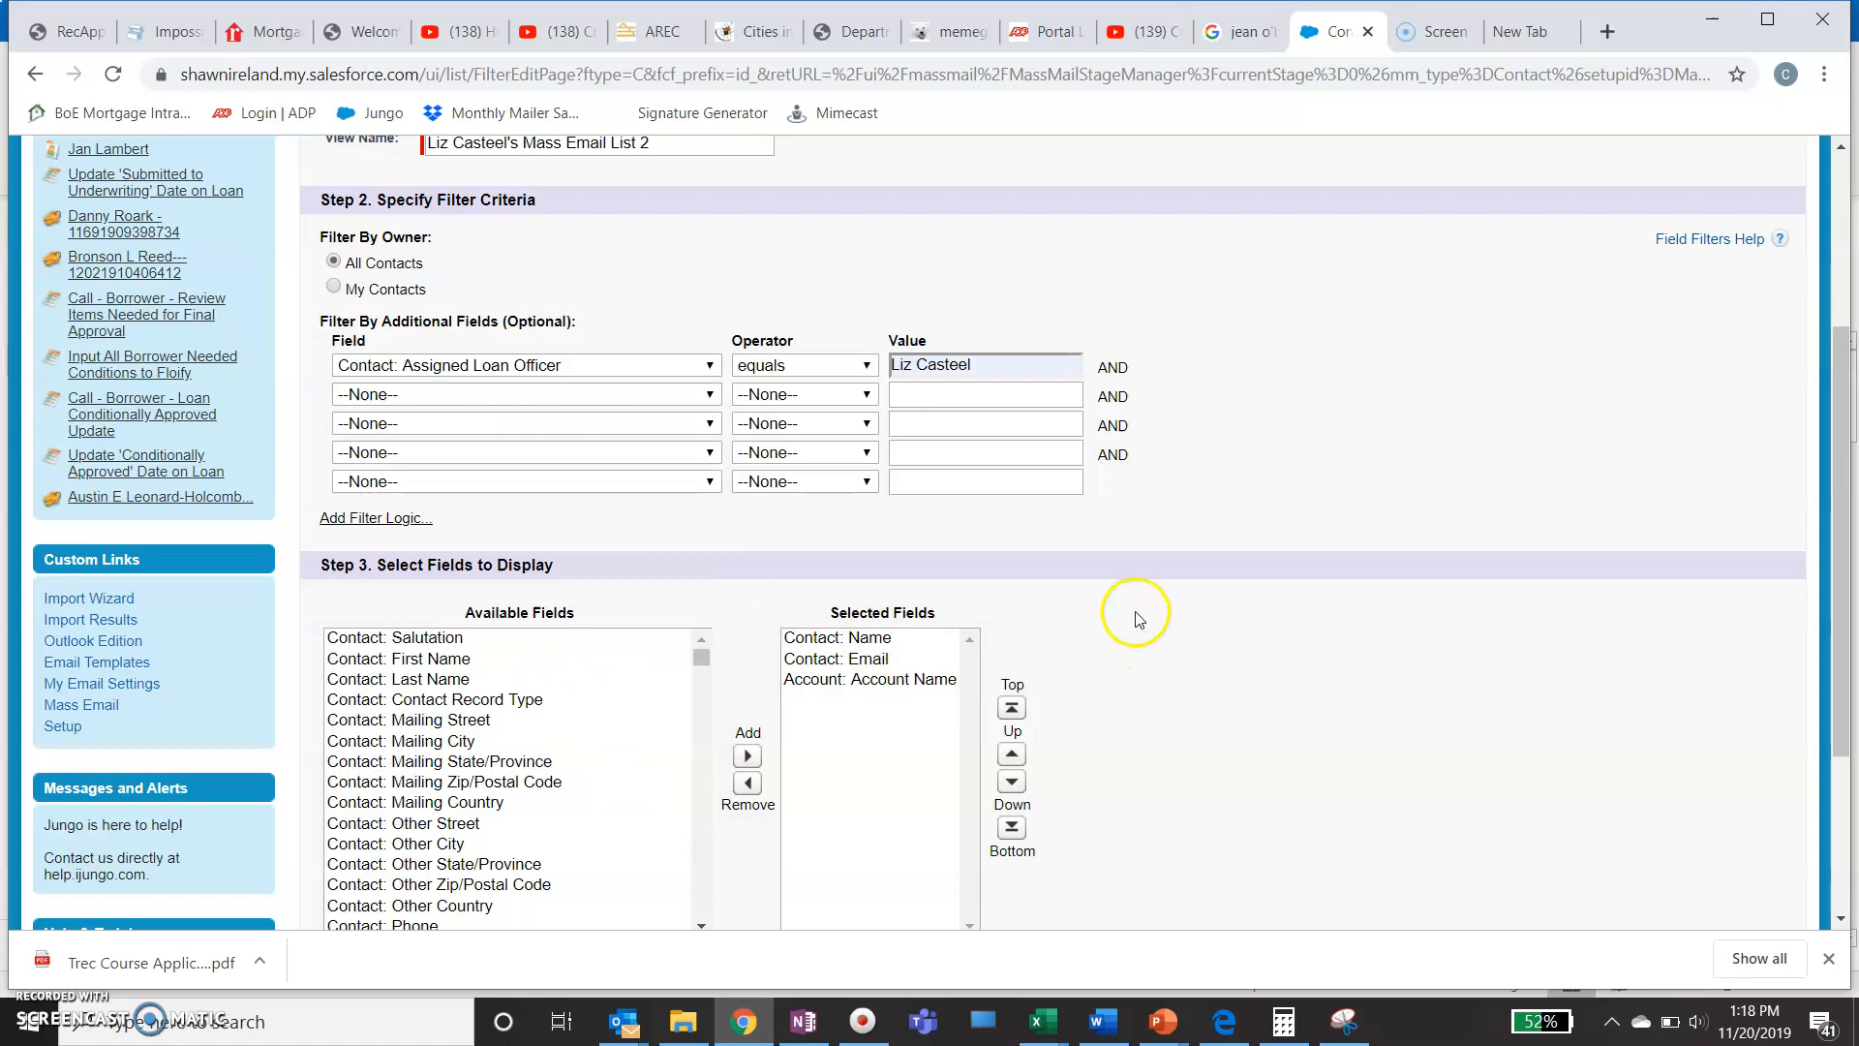
{"action": "left_click", "coordinate": [868, 397]}
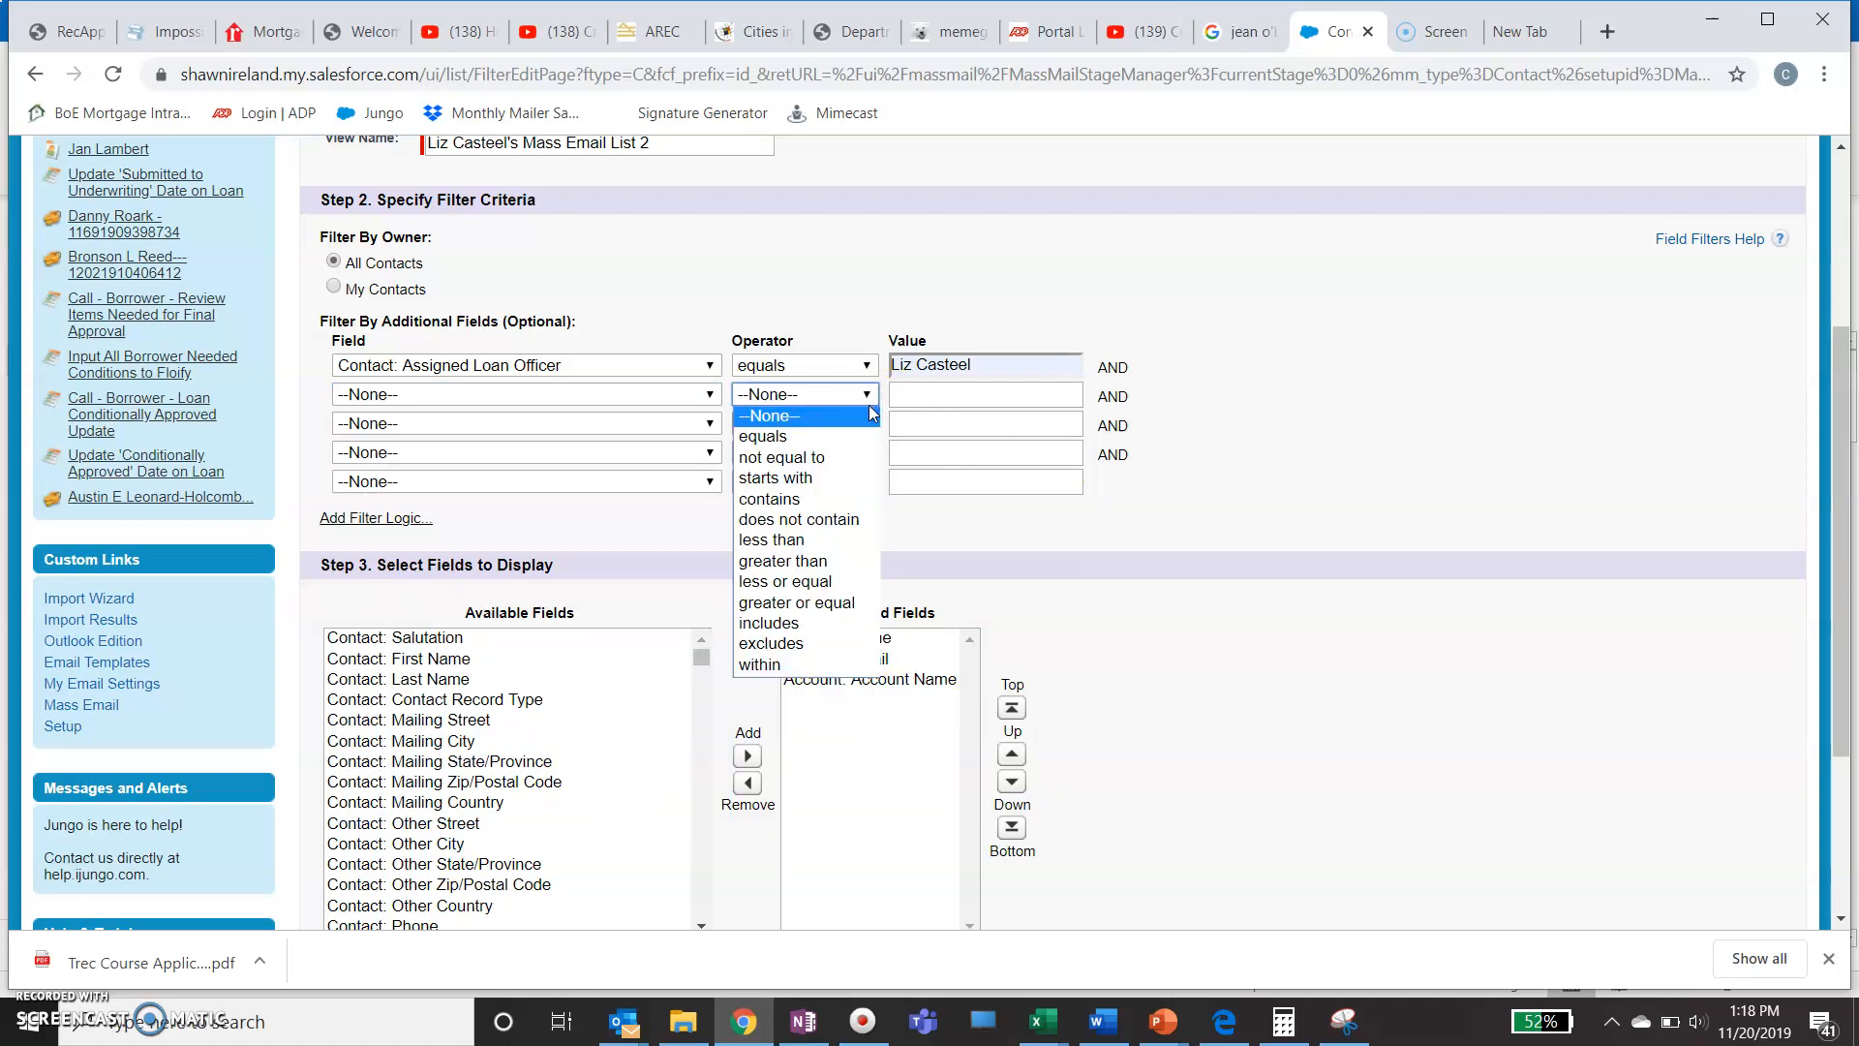
{"action": "left_click", "coordinate": [1344, 619]}
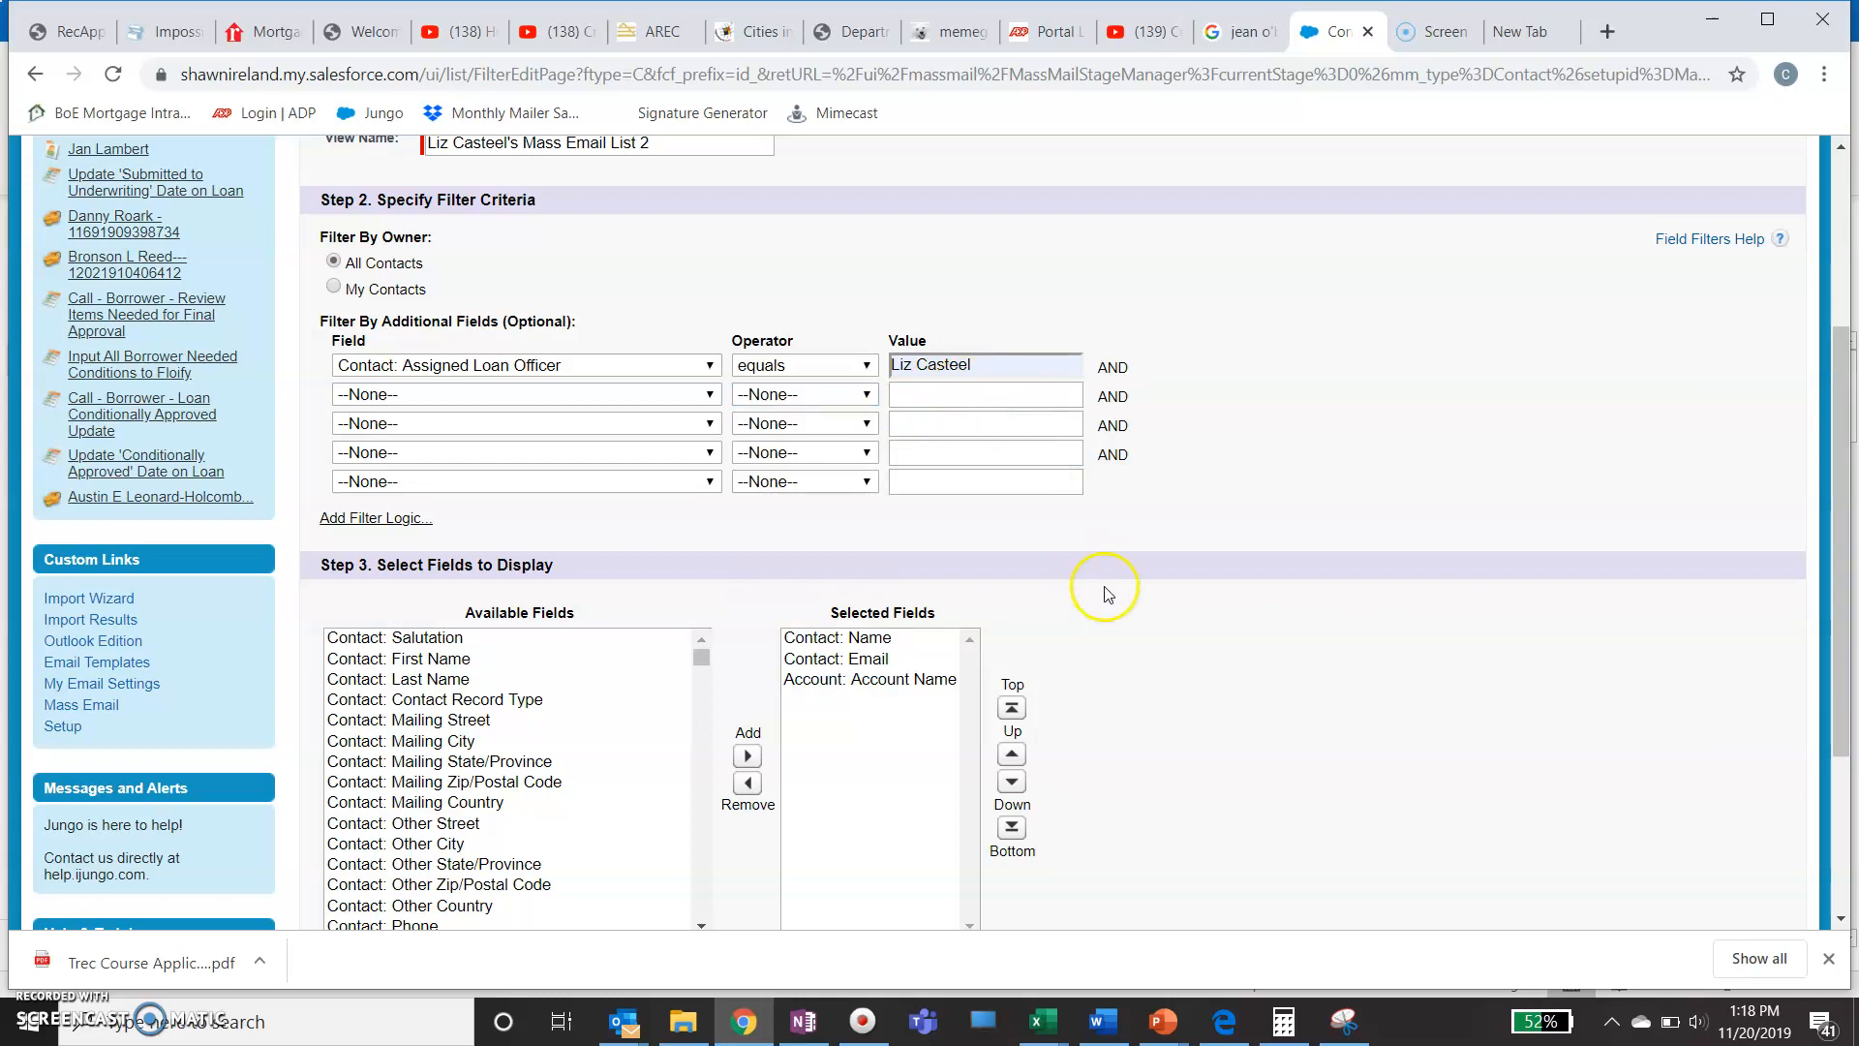
{"action": "scroll", "coordinate": [1177, 663], "scroll_direction": "down", "scroll_amount": 3}
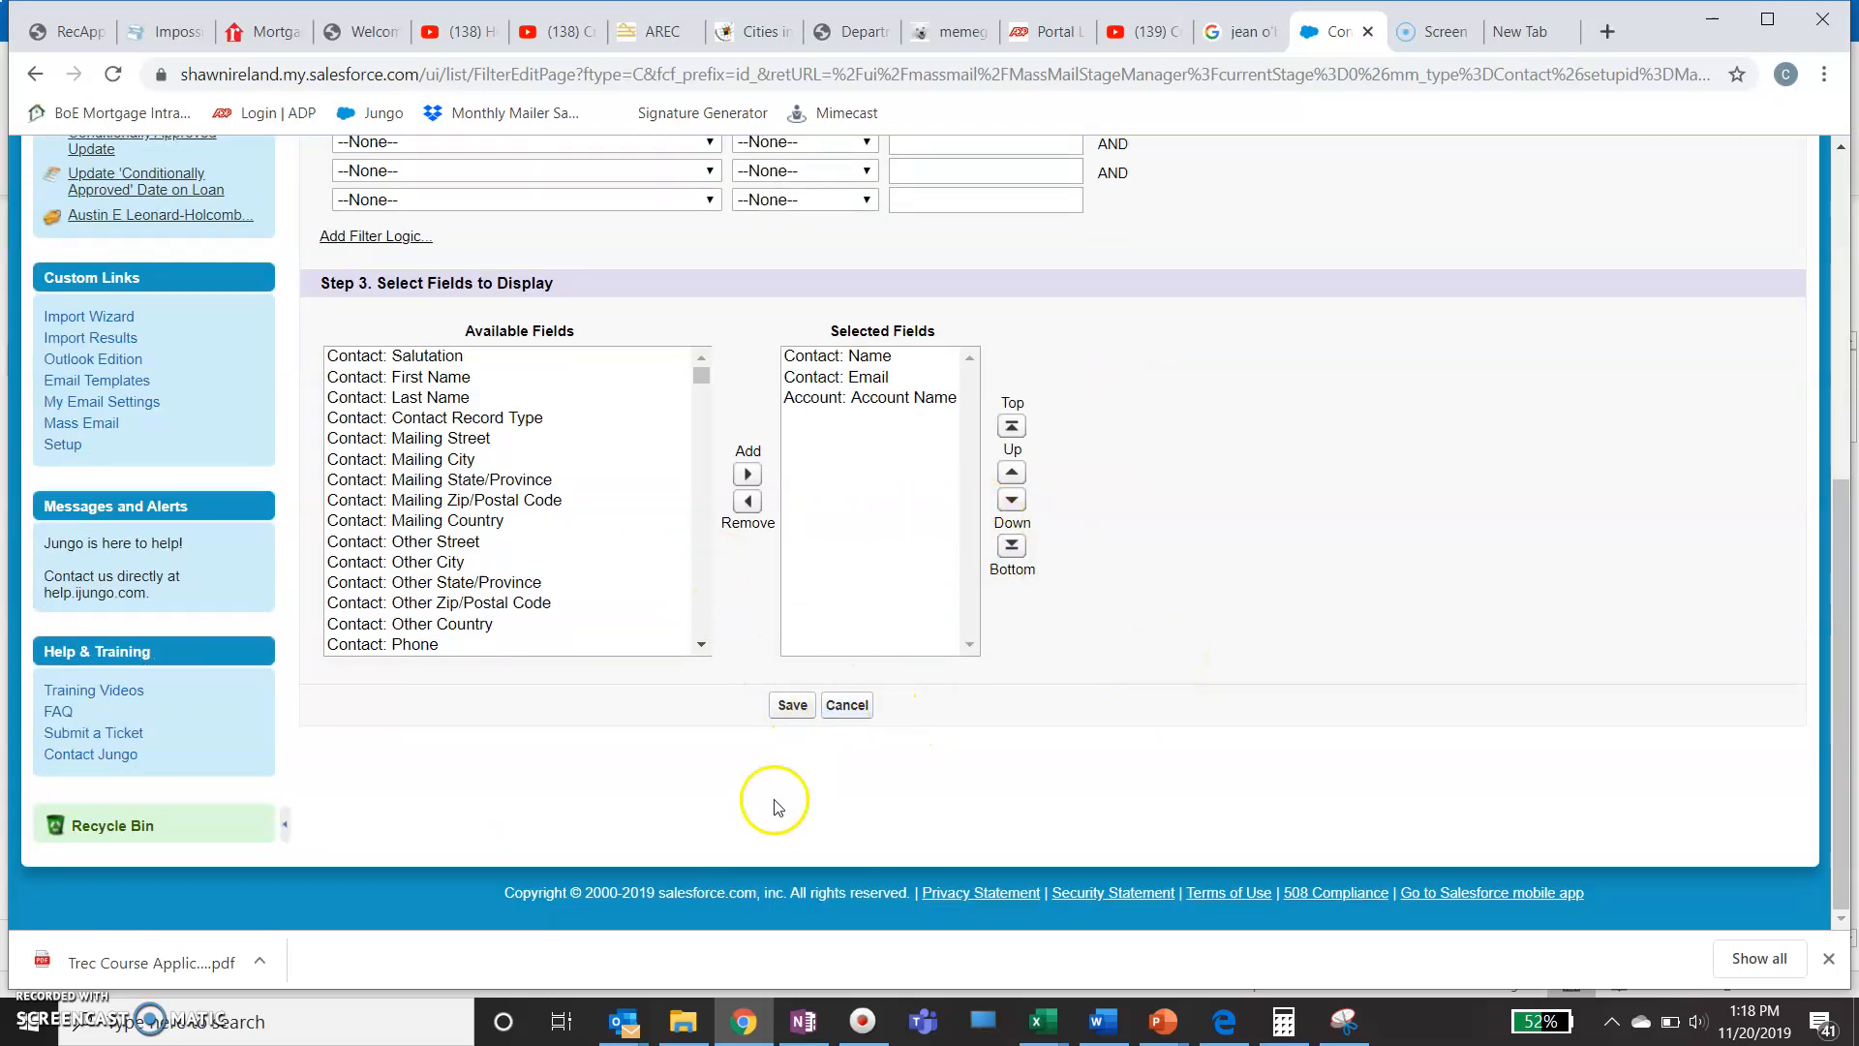
Save the list view, review its 16 recipient contacts, and advance to template selection.
{"action": "left_click", "coordinate": [792, 705]}
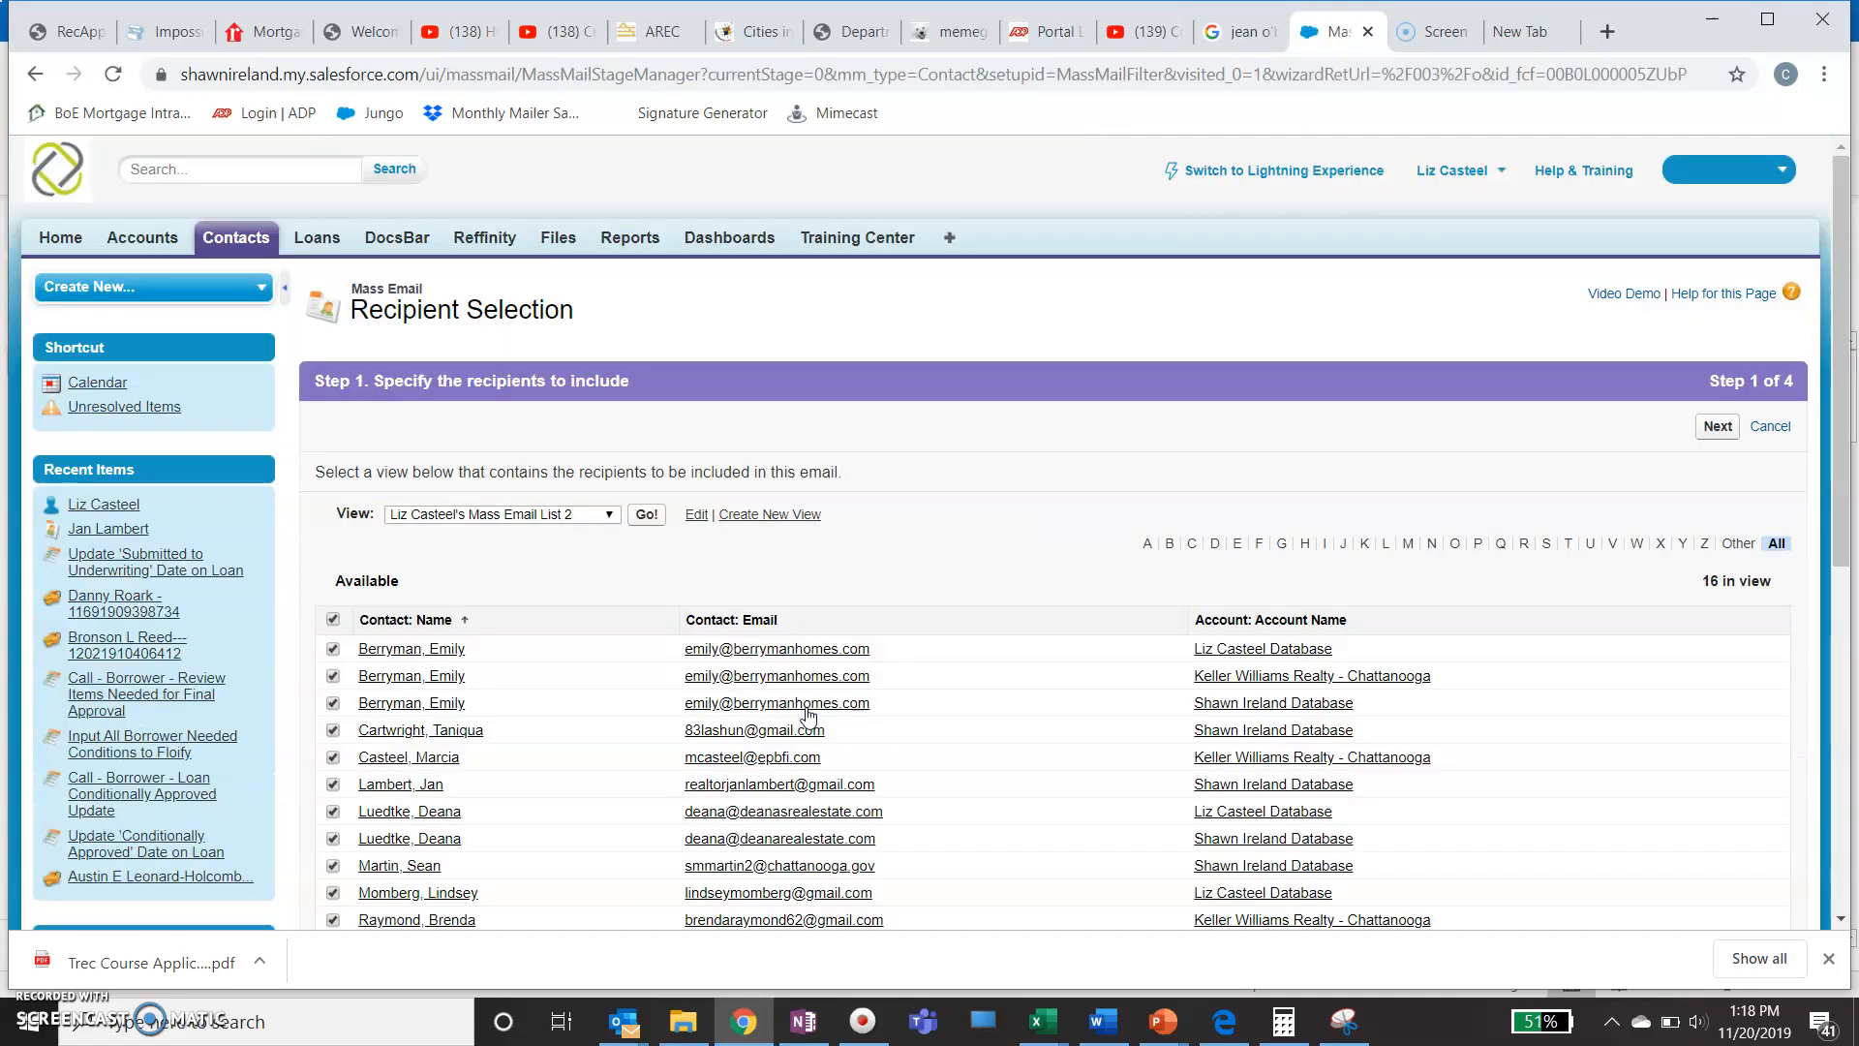
{"action": "scroll", "coordinate": [539, 668], "scroll_direction": "down", "scroll_amount": 3}
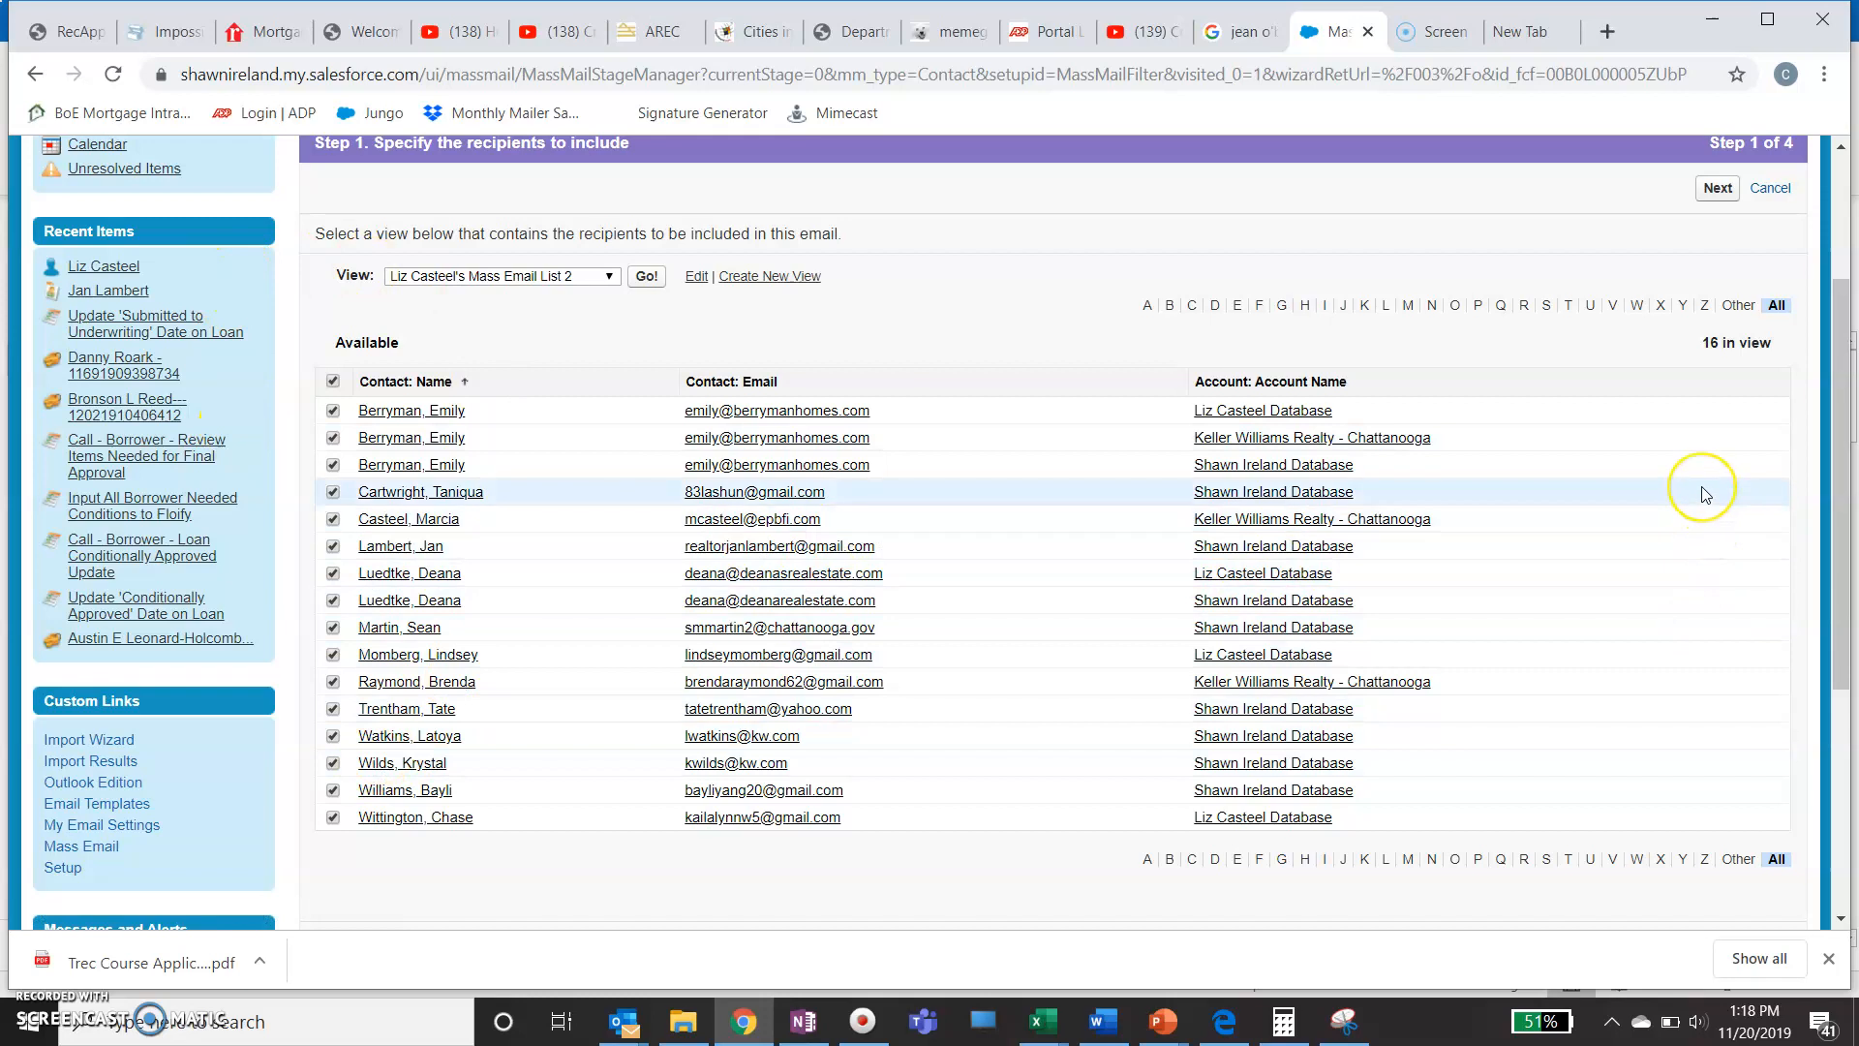
{"action": "scroll", "coordinate": [1705, 495], "scroll_direction": "up", "scroll_amount": 1}
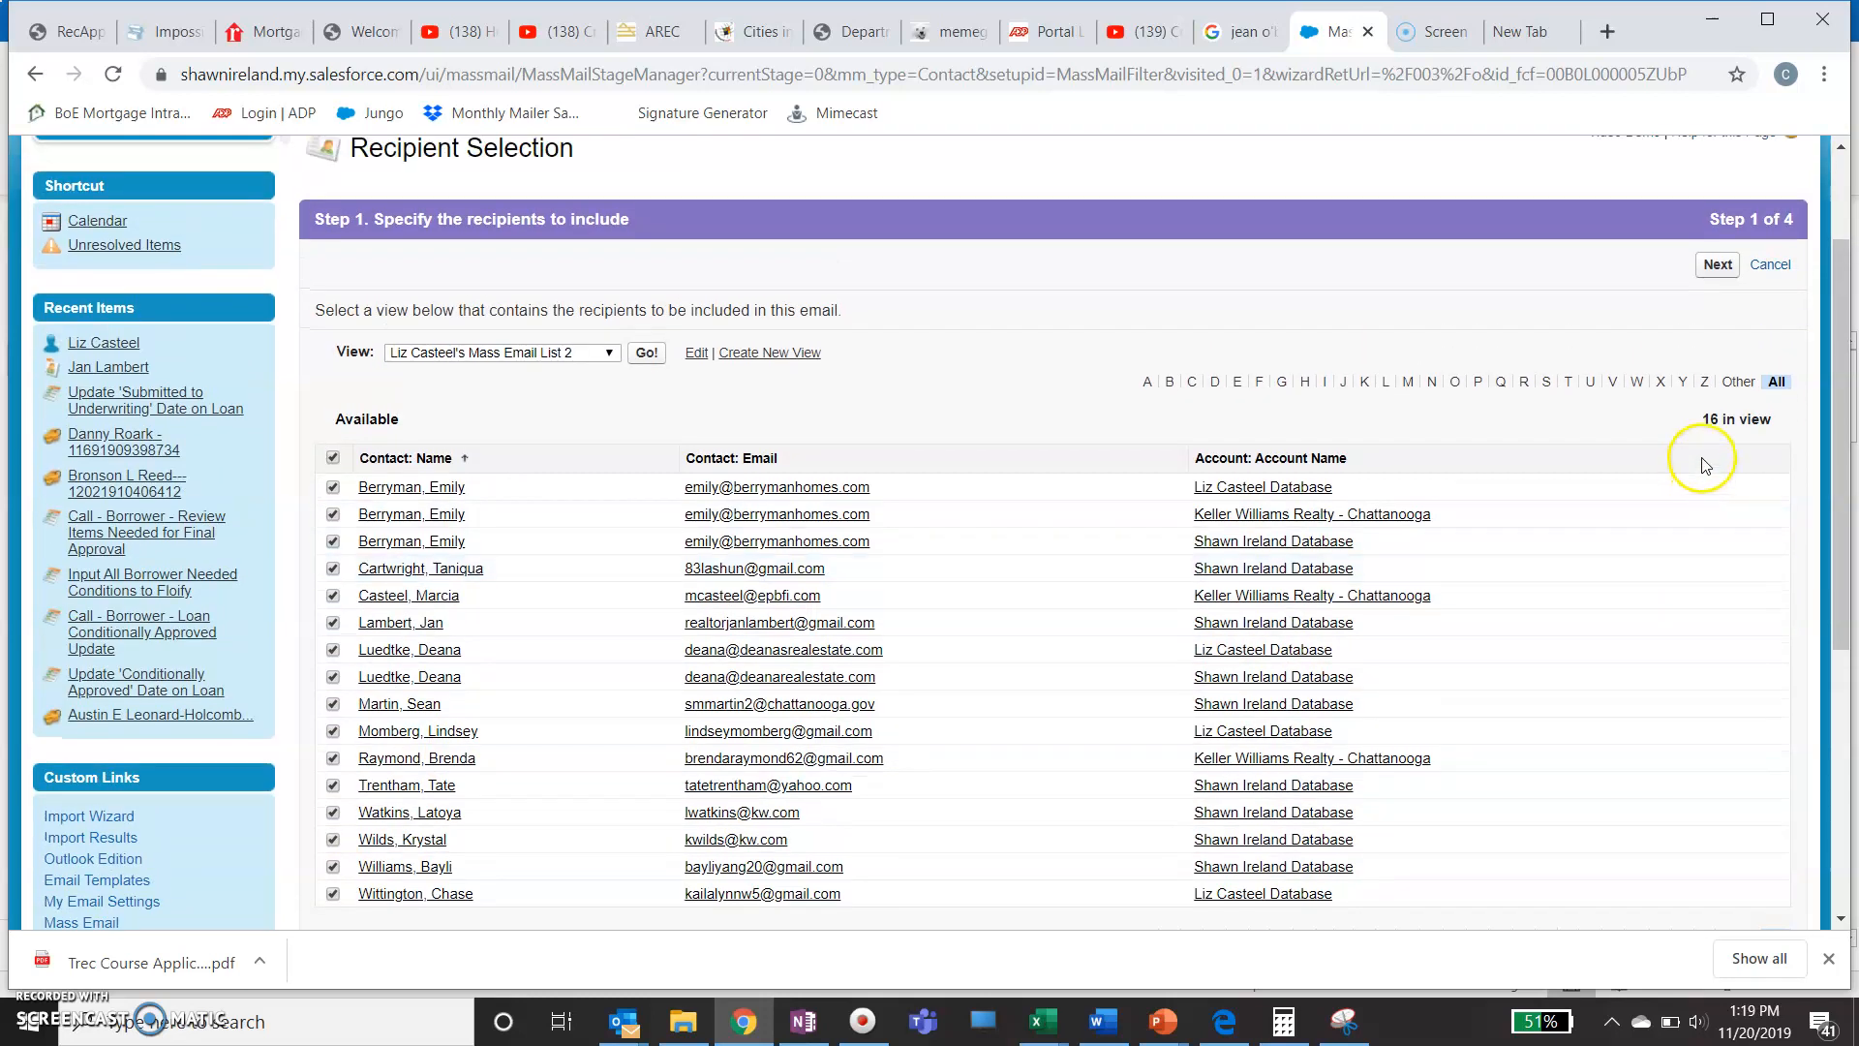
{"action": "left_click", "coordinate": [1715, 267]}
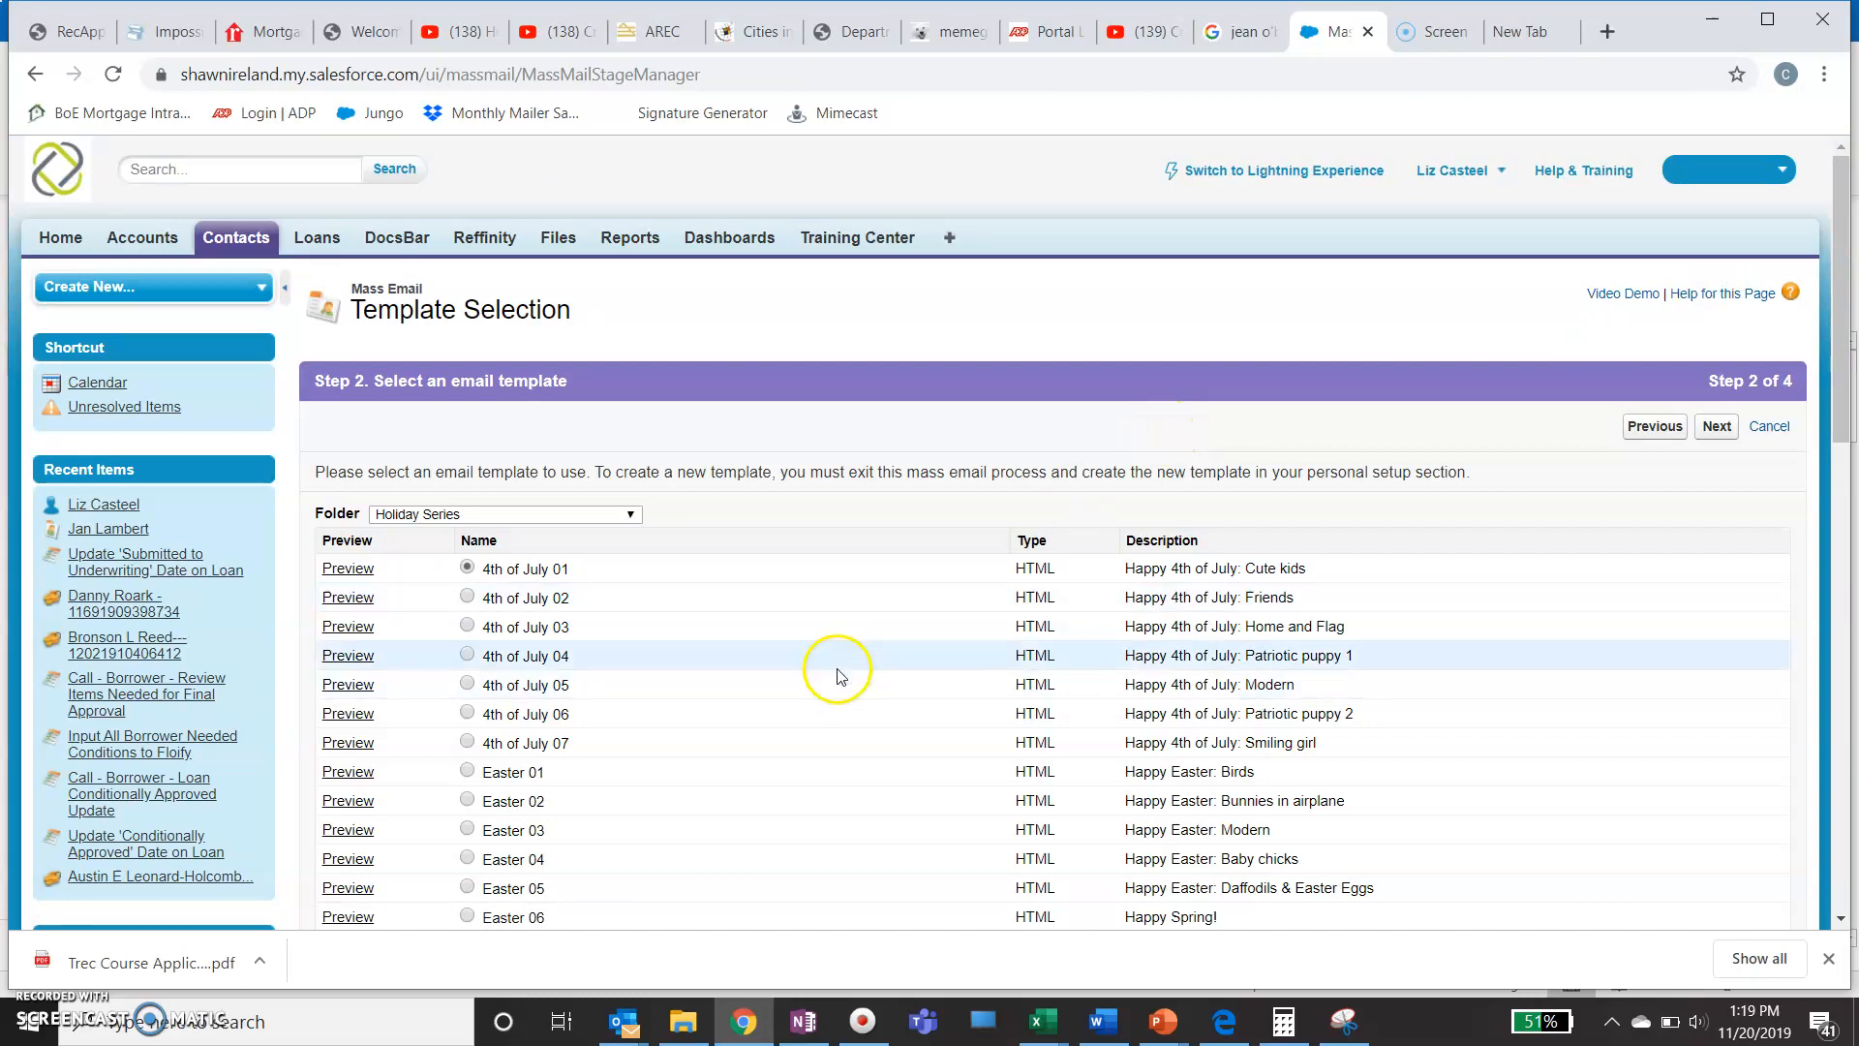
Pick the Holiday Series Thanksgiving 02 'Gobble Gobble' template and continue to confirmation.
{"action": "scroll", "coordinate": [825, 638], "scroll_direction": "down", "scroll_amount": 1}
{"action": "scroll", "coordinate": [825, 637], "scroll_direction": "down", "scroll_amount": 3}
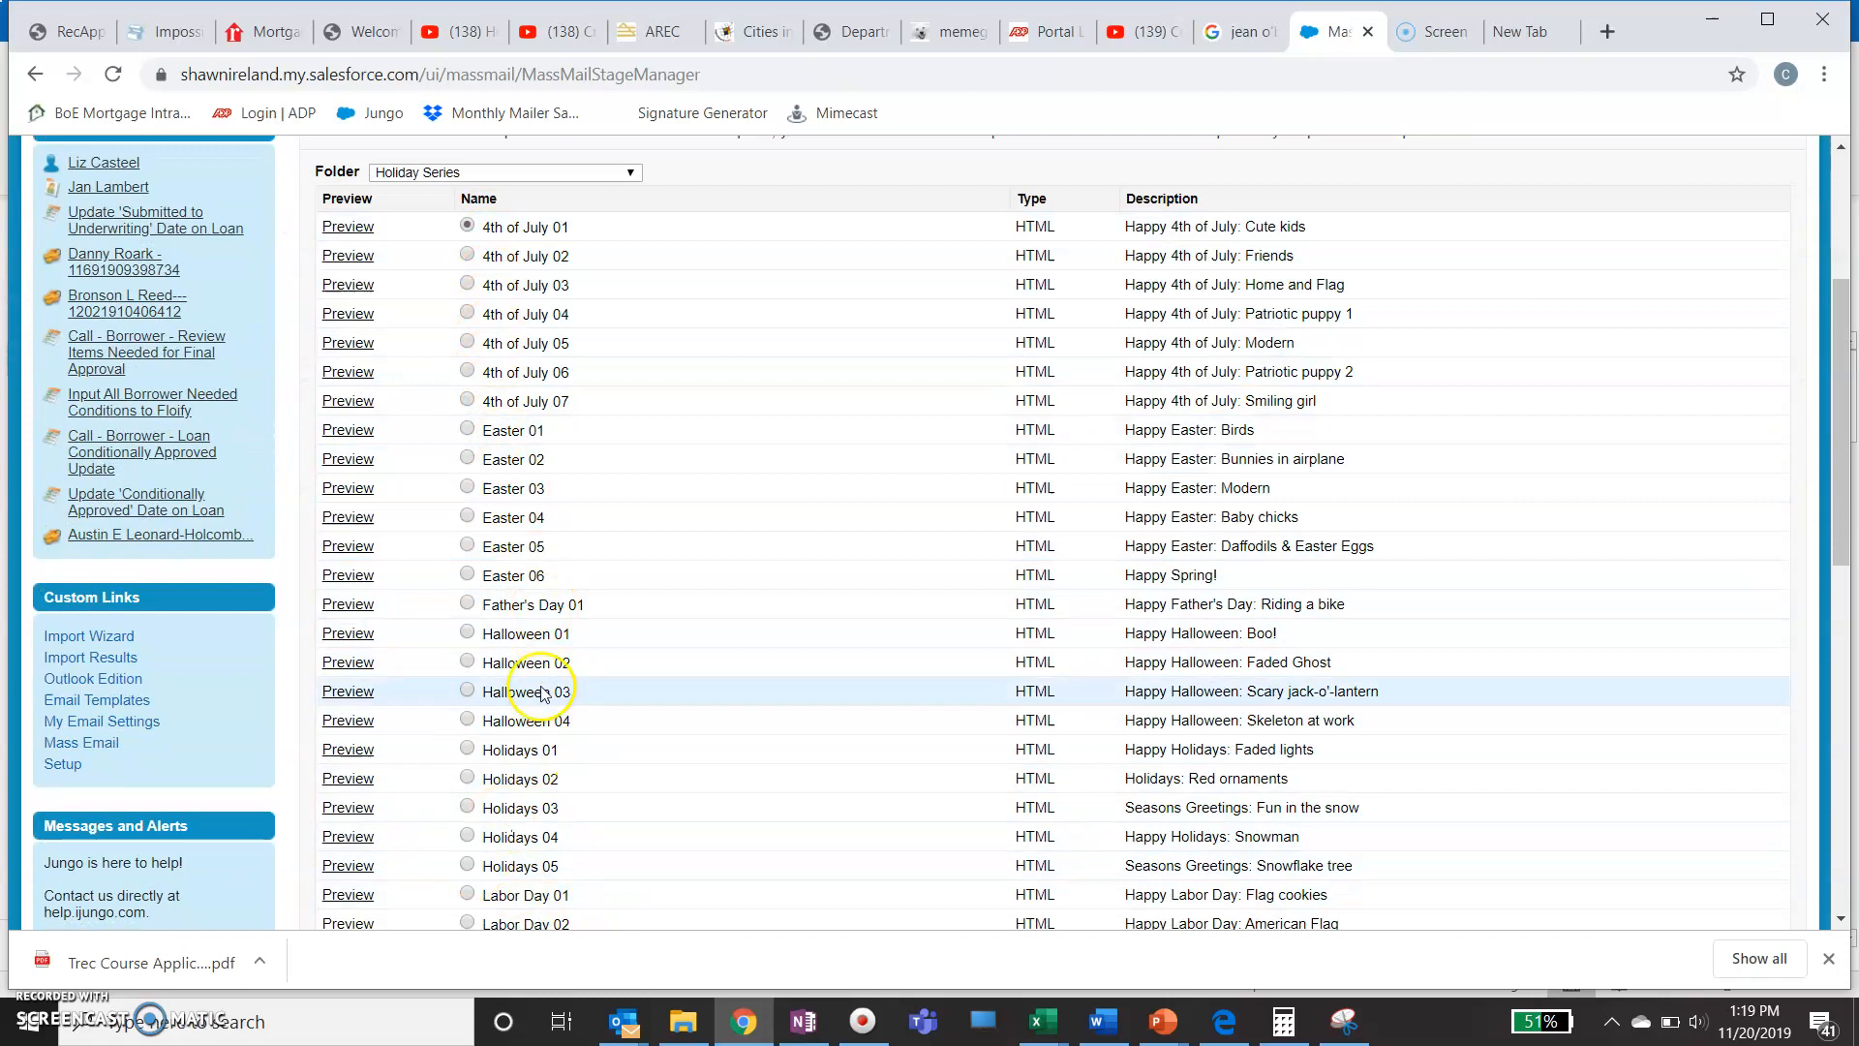
{"action": "scroll", "coordinate": [741, 736], "scroll_direction": "down", "scroll_amount": 4}
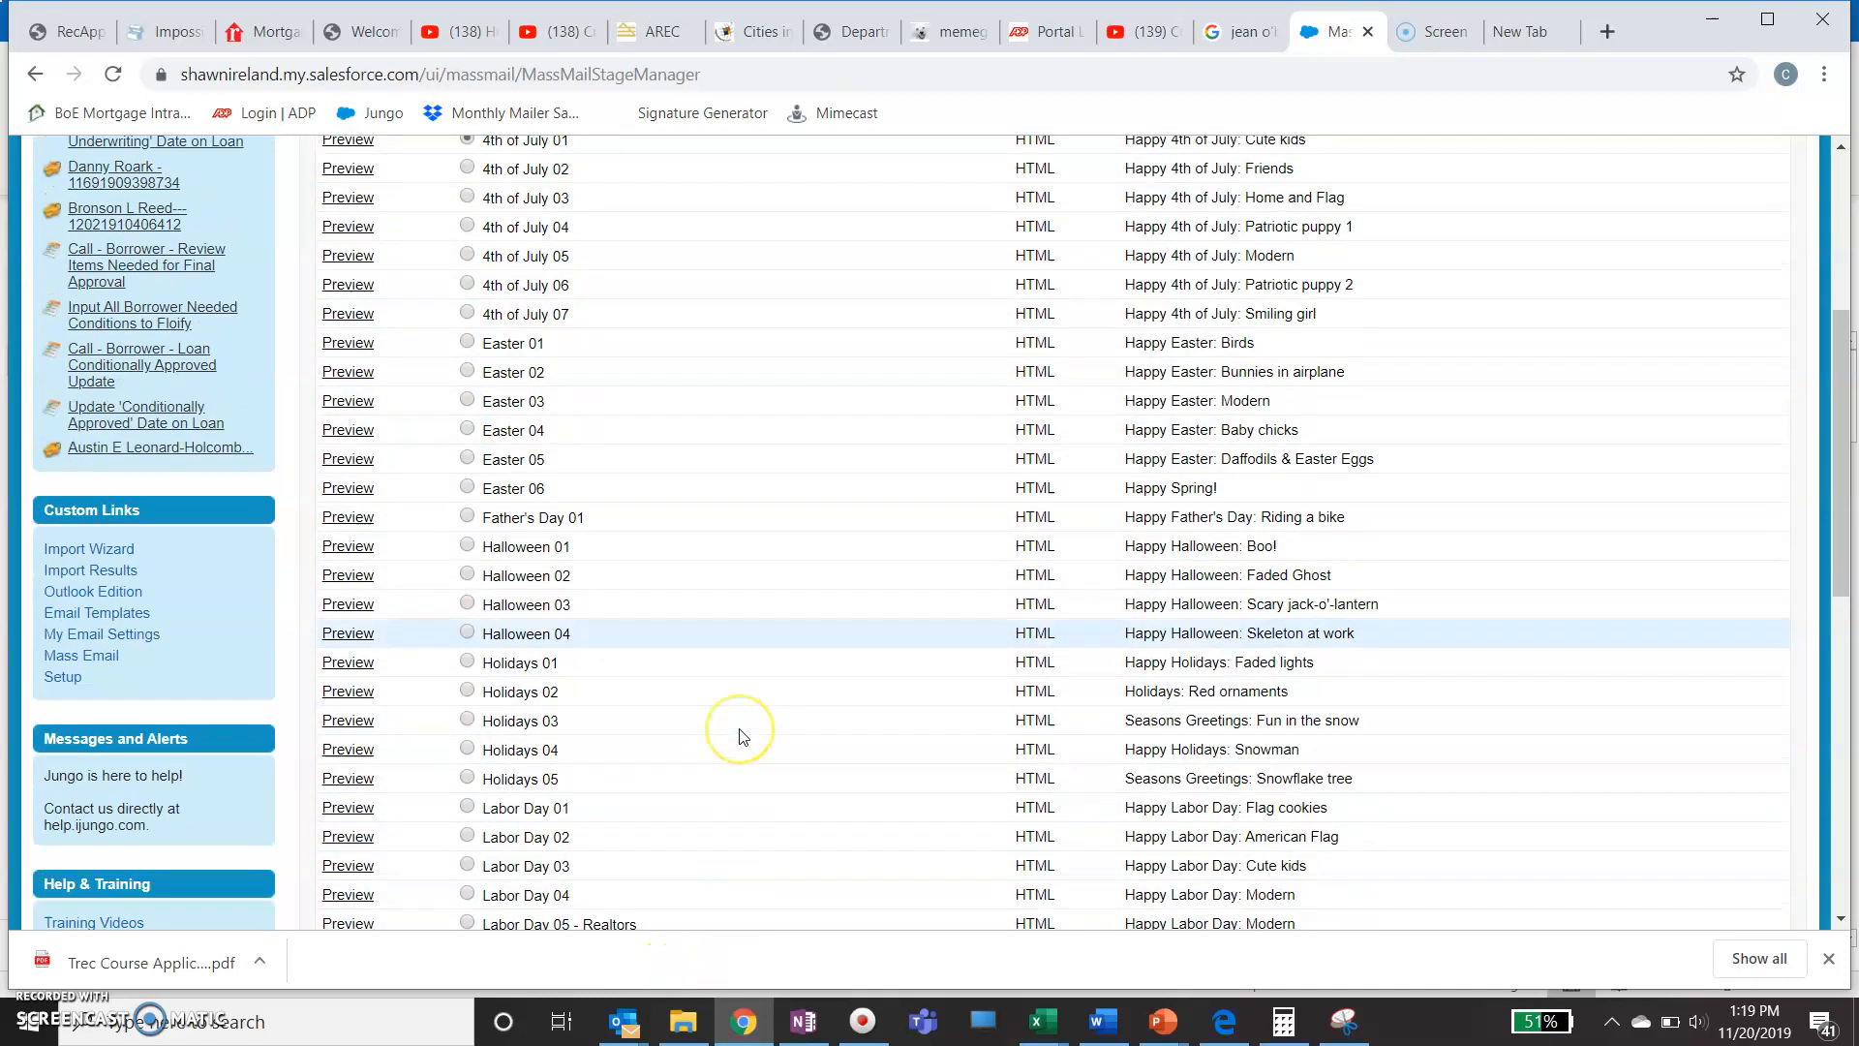
{"action": "scroll", "coordinate": [743, 736], "scroll_direction": "down", "scroll_amount": 6}
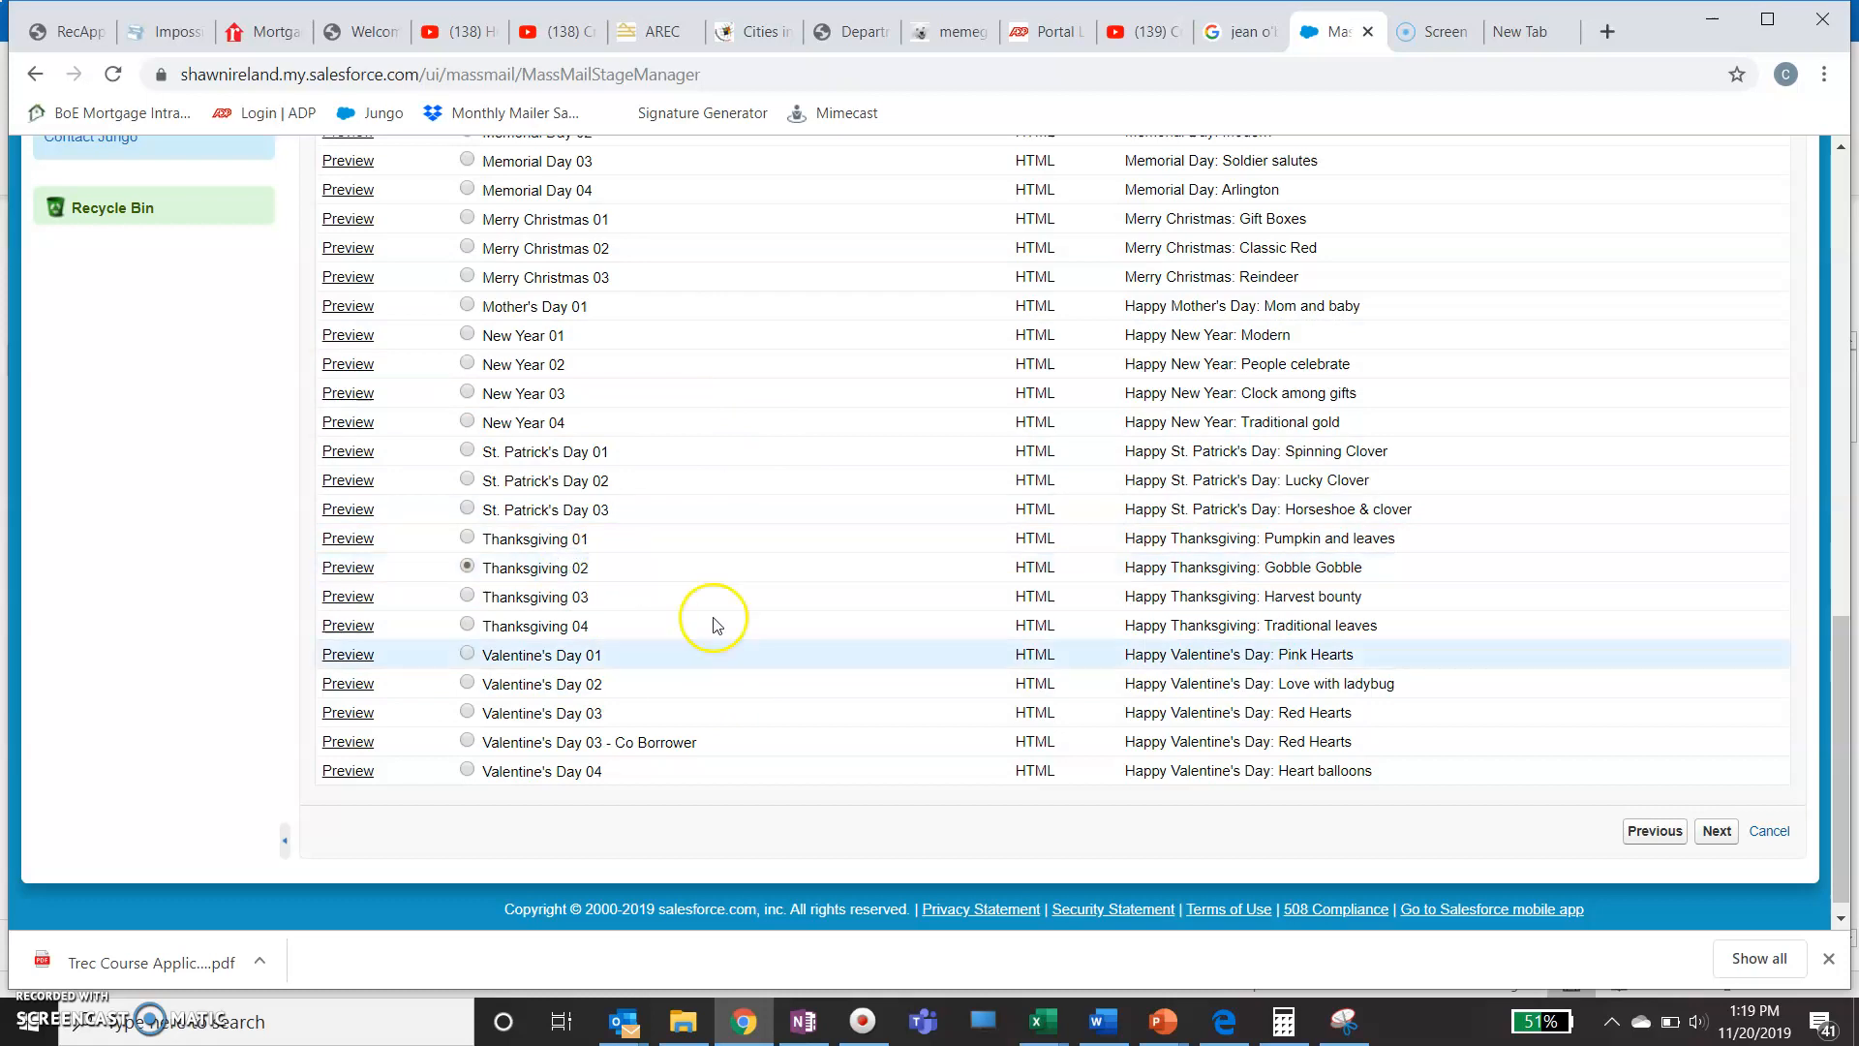
{"action": "left_click", "coordinate": [1717, 830]}
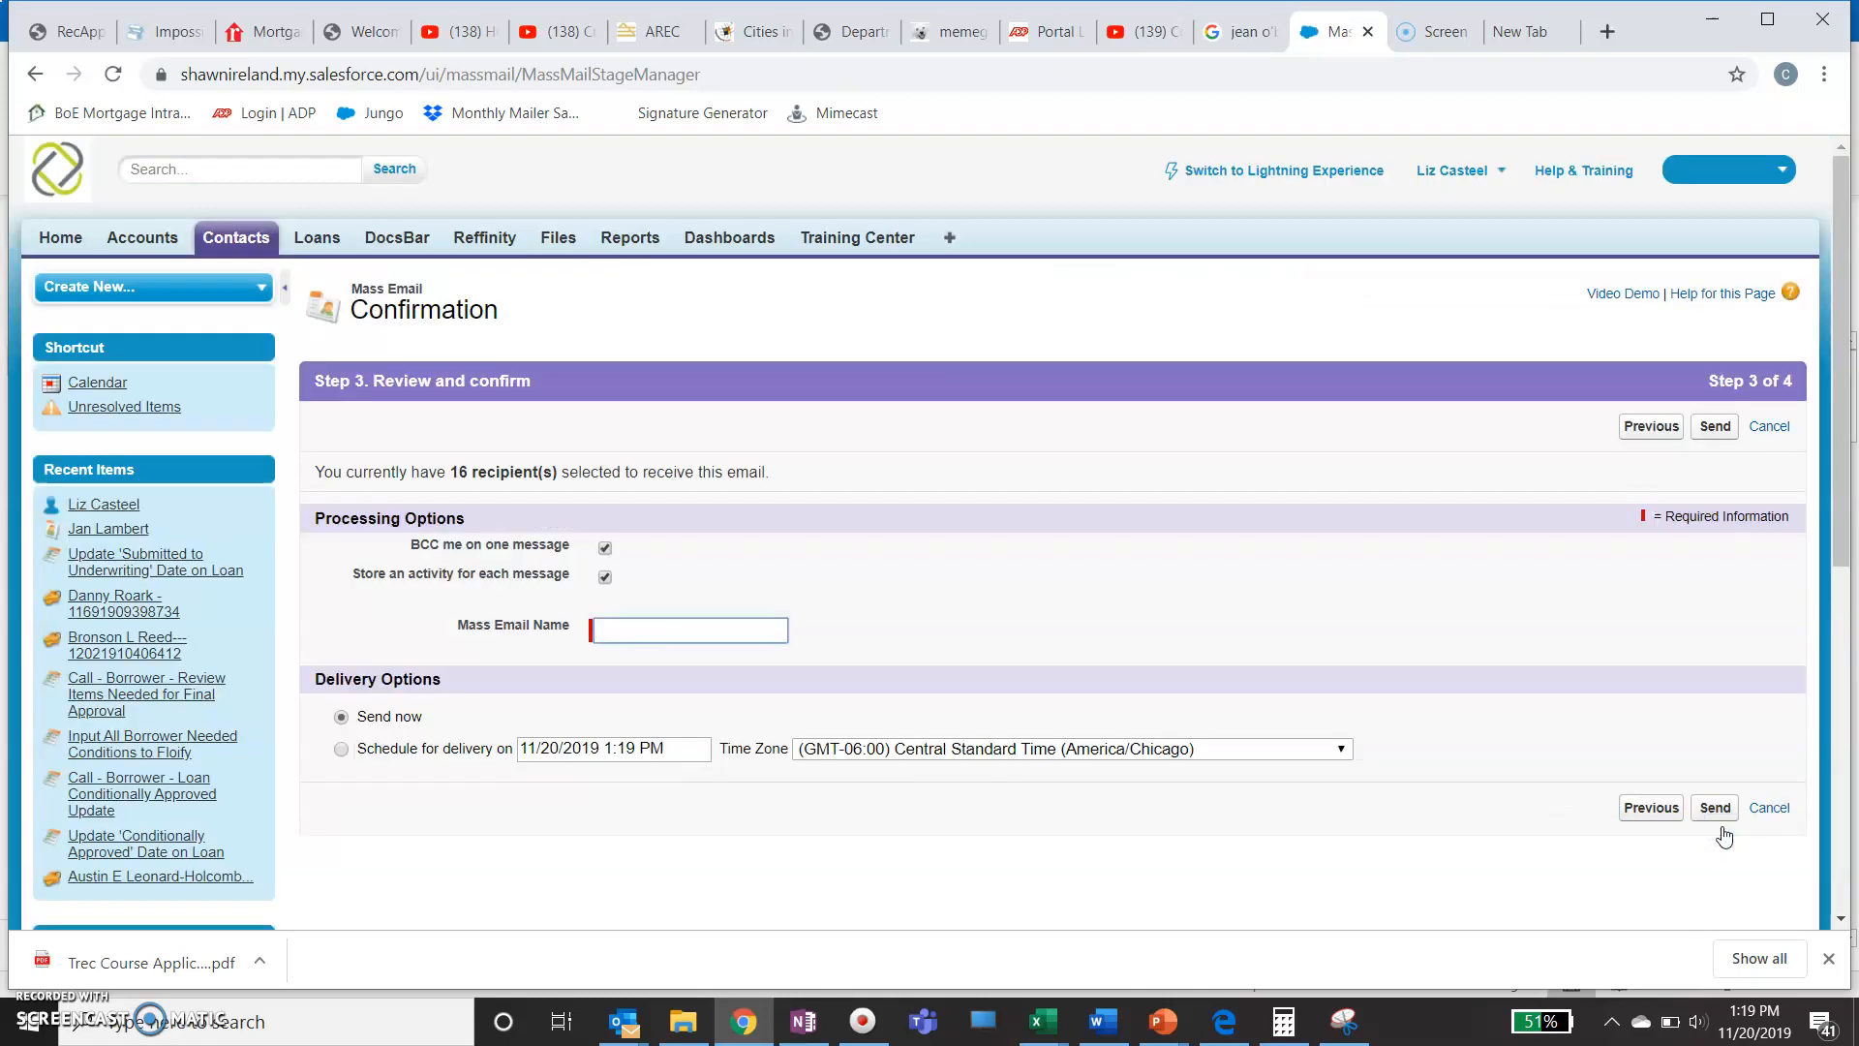
Name the mass email 'Happy Turkey Day from' plus the sender's name, scheduled for 11/28/2019 9:00 AM.
{"action": "left_click", "coordinate": [743, 625]}
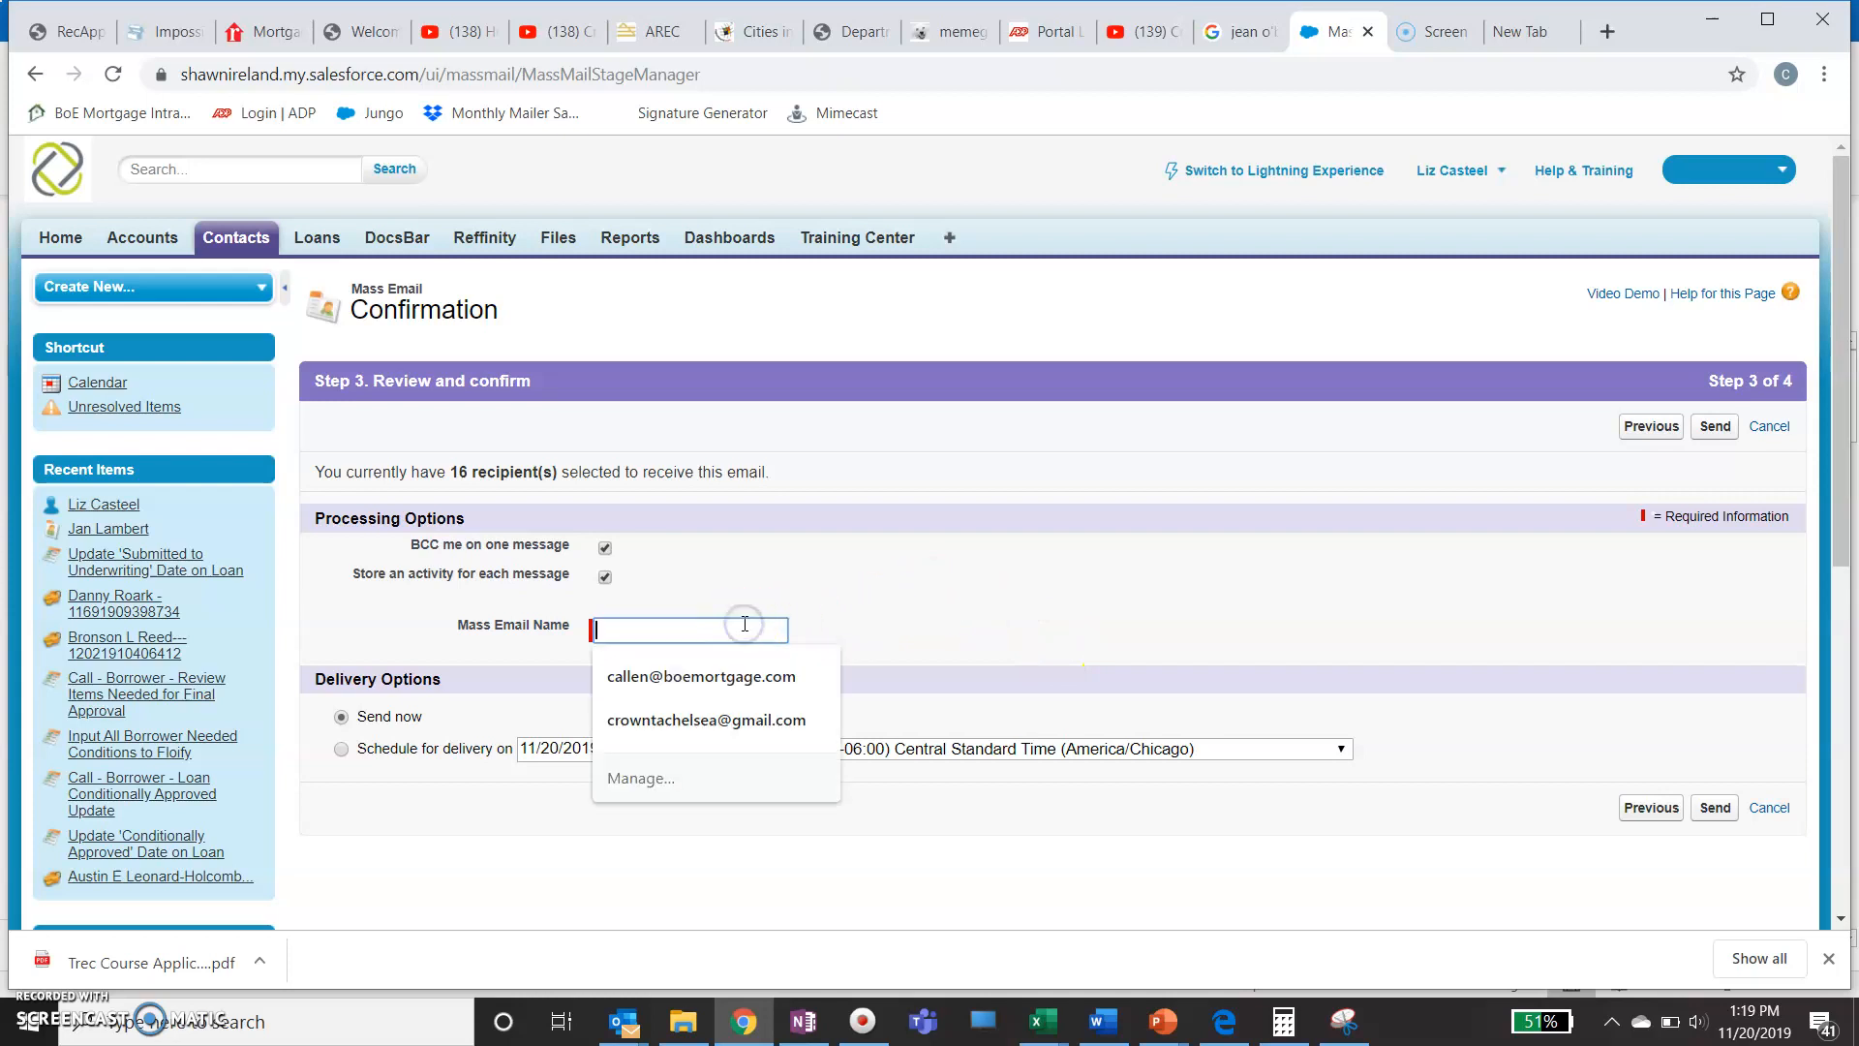
{"action": "type", "text": "Happy T"}
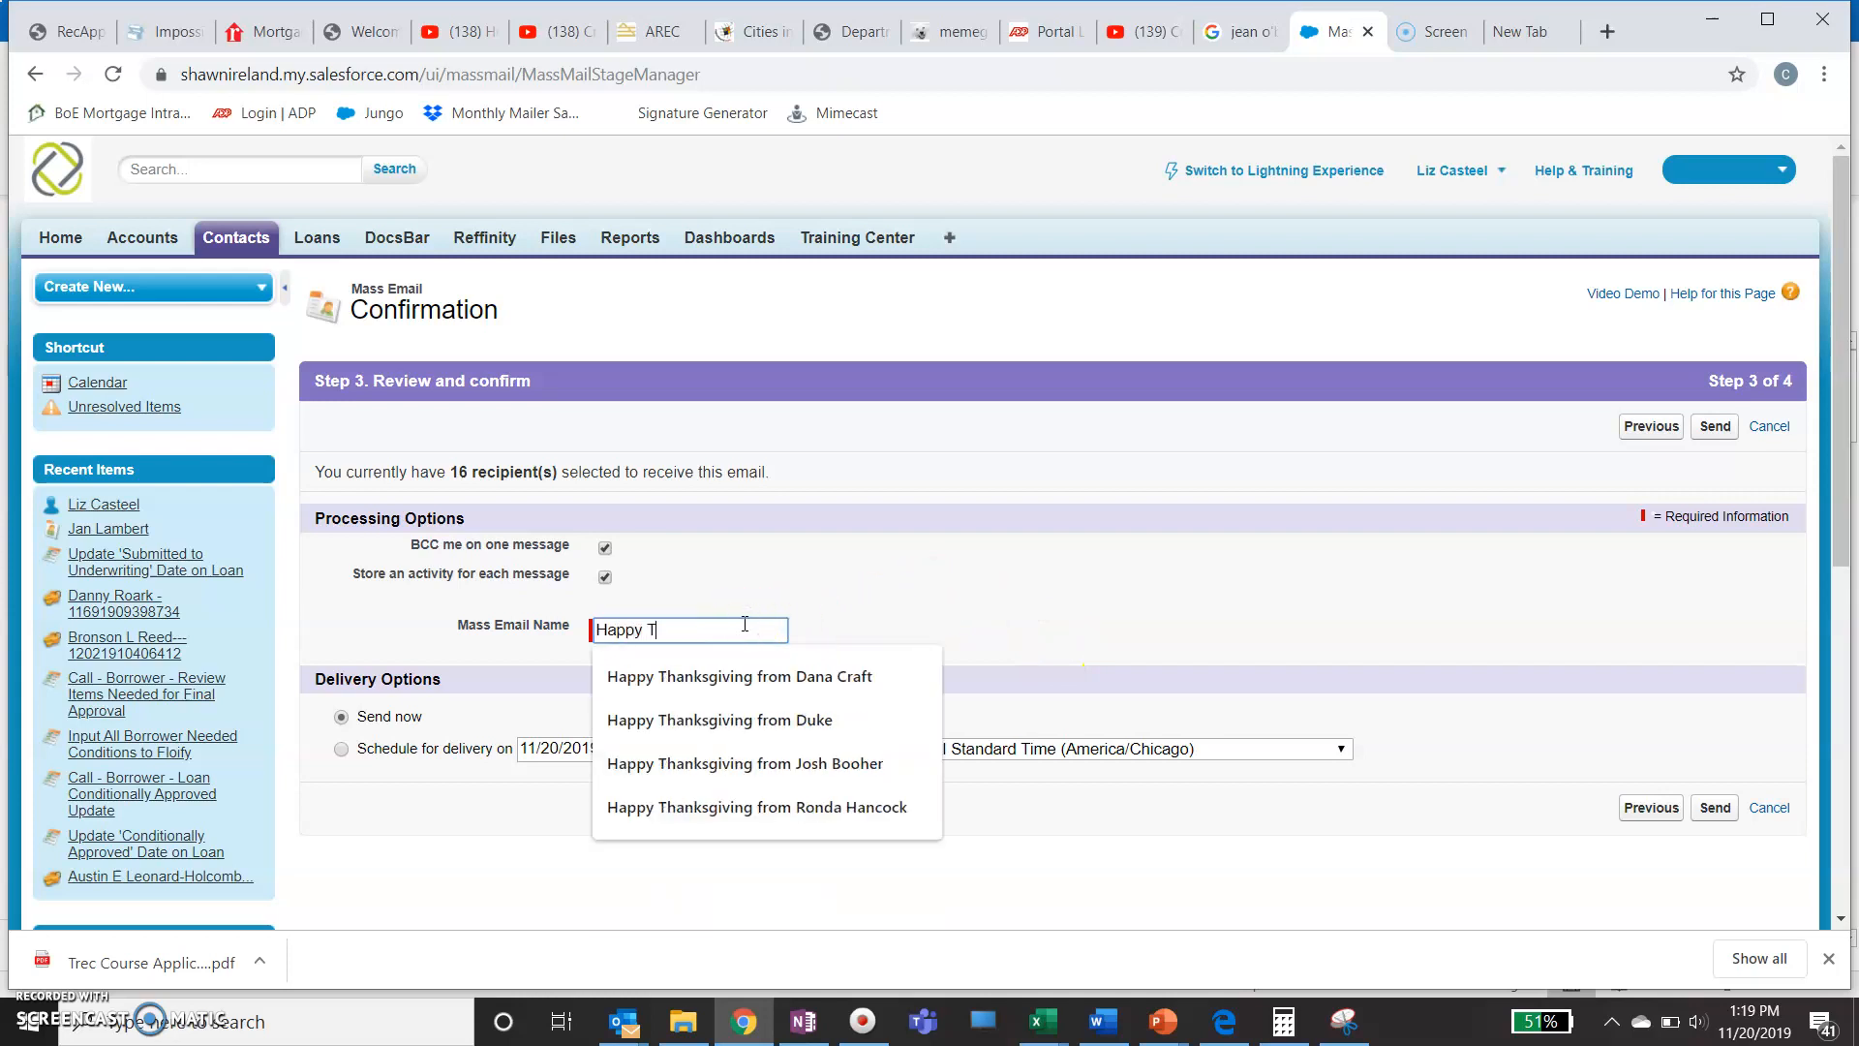
{"action": "type", "text": "urkey Day from L"}
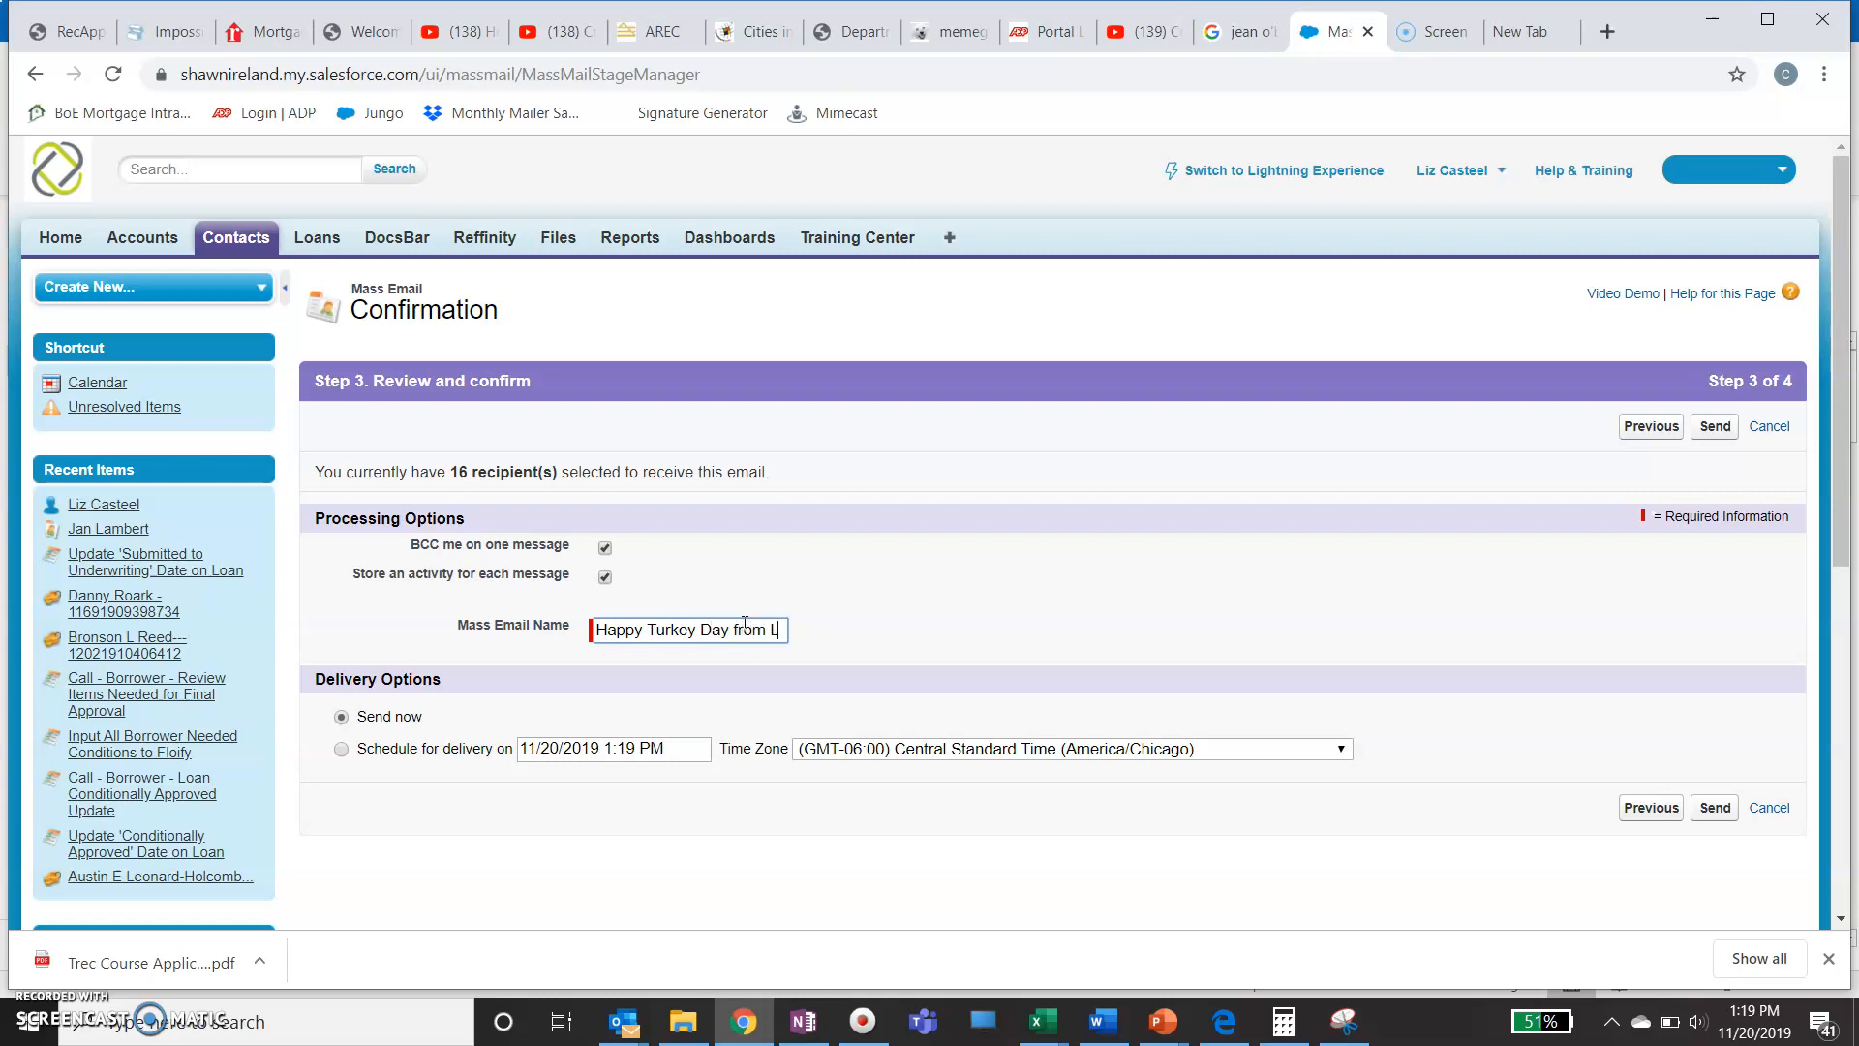
{"action": "type", "text": "iz Casteel!"}
{"action": "left_click", "coordinate": [678, 749]}
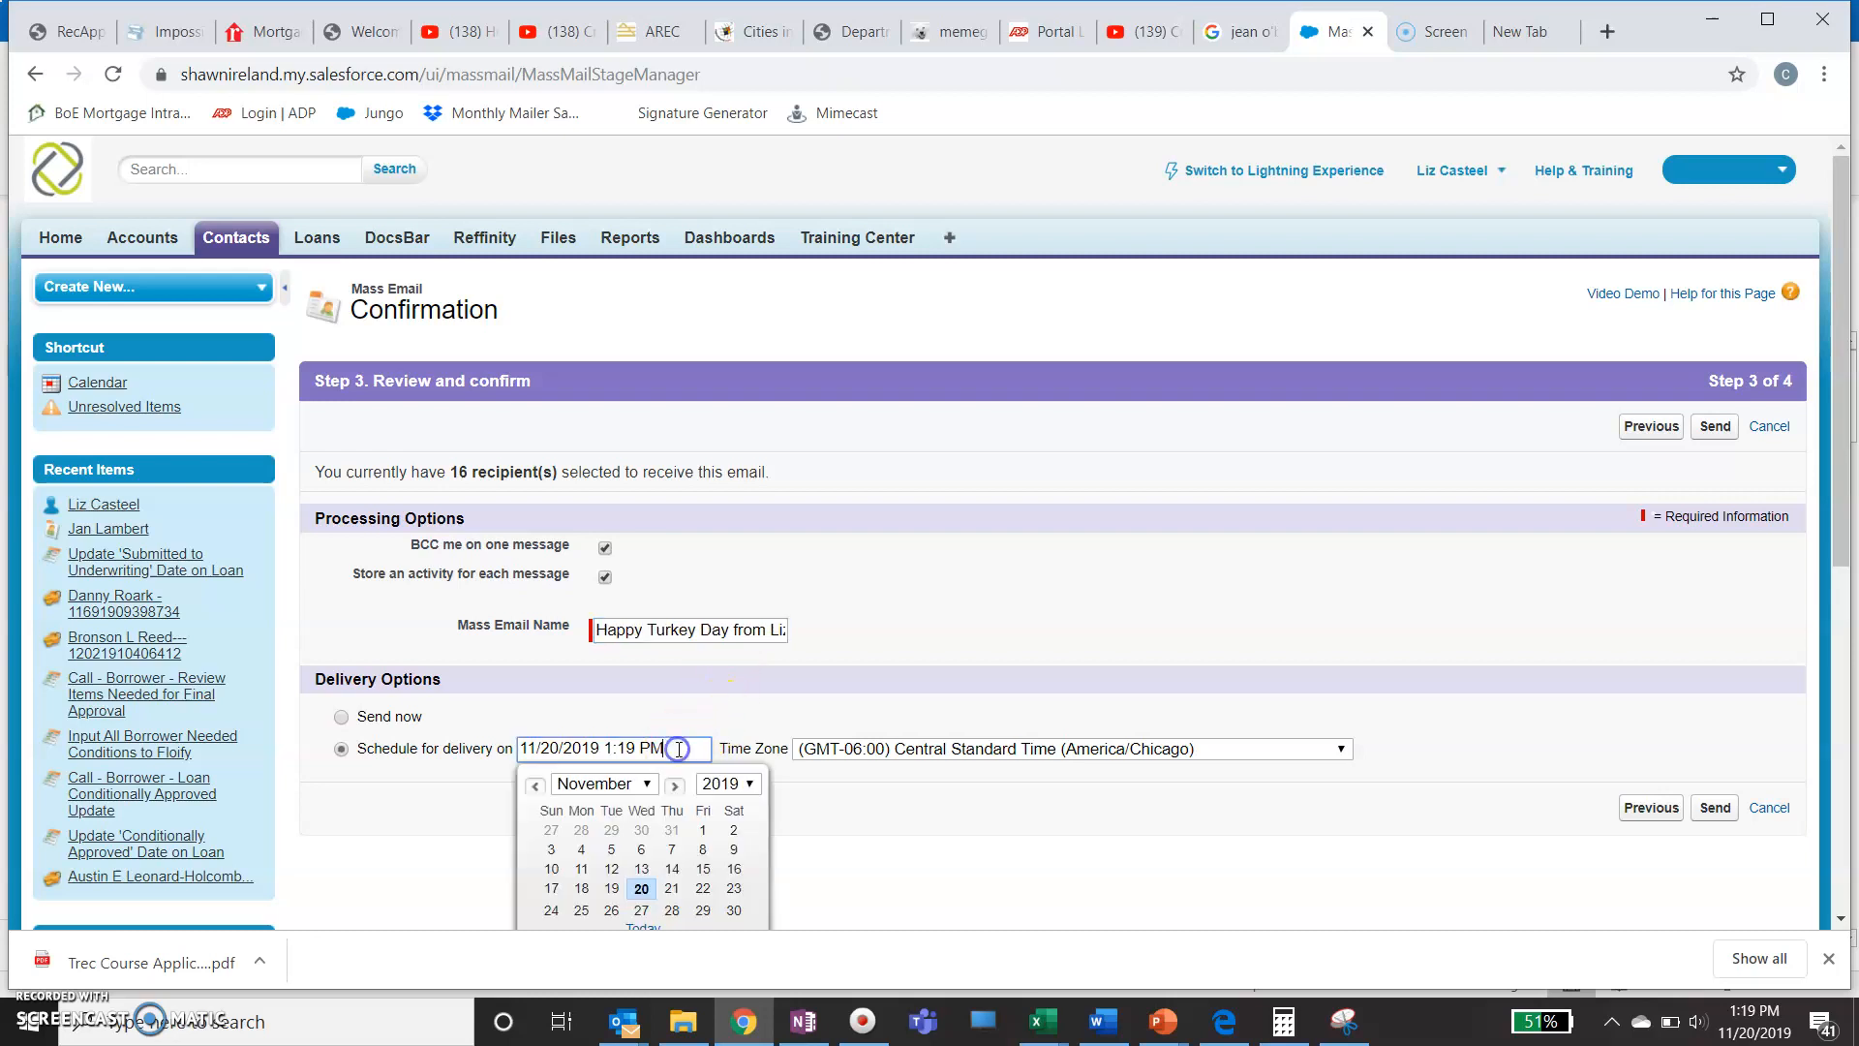
{"action": "left_click", "coordinate": [671, 913]}
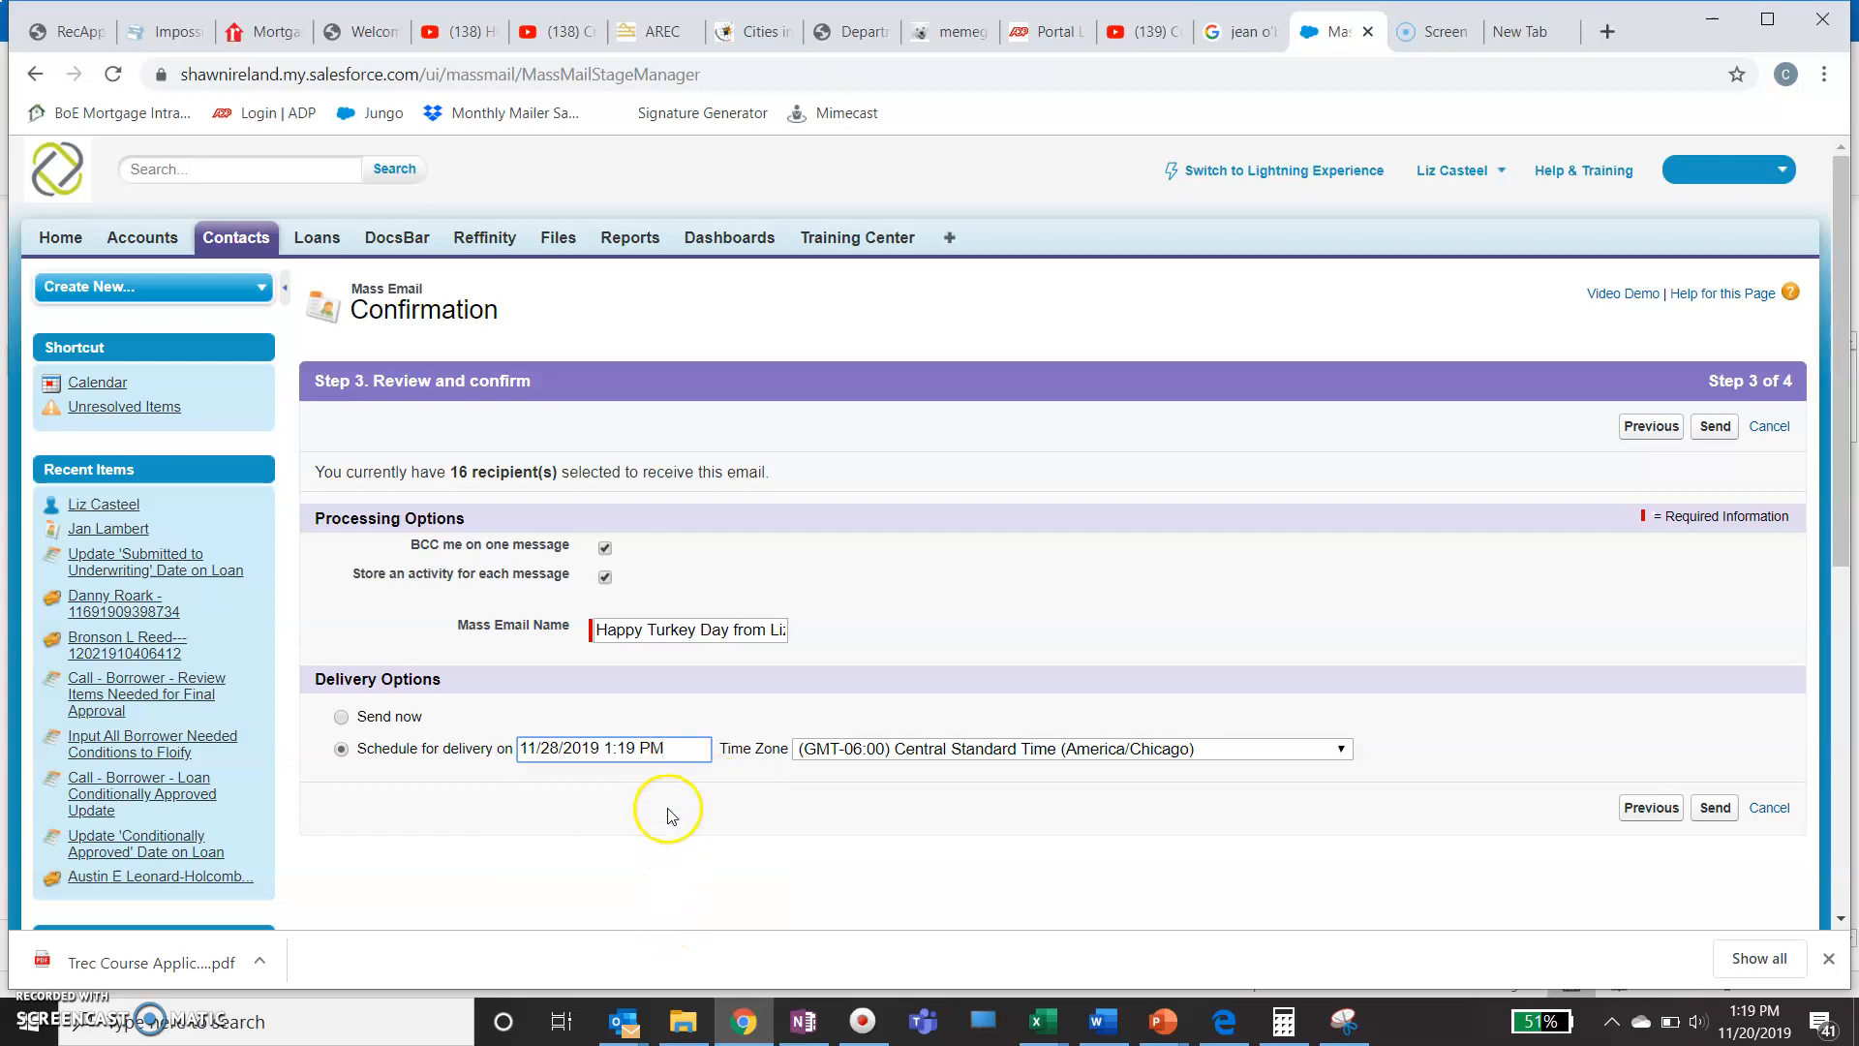
{"action": "key", "text": "BackSpace"}
{"action": "key", "text": "BackSpace"}
{"action": "key", "text": "BackSpace"}
{"action": "key", "text": "BackSpace"}
{"action": "key", "text": "BackSpace"}
{"action": "key", "text": "BackSpace"}
{"action": "key", "text": "BackSpace"}
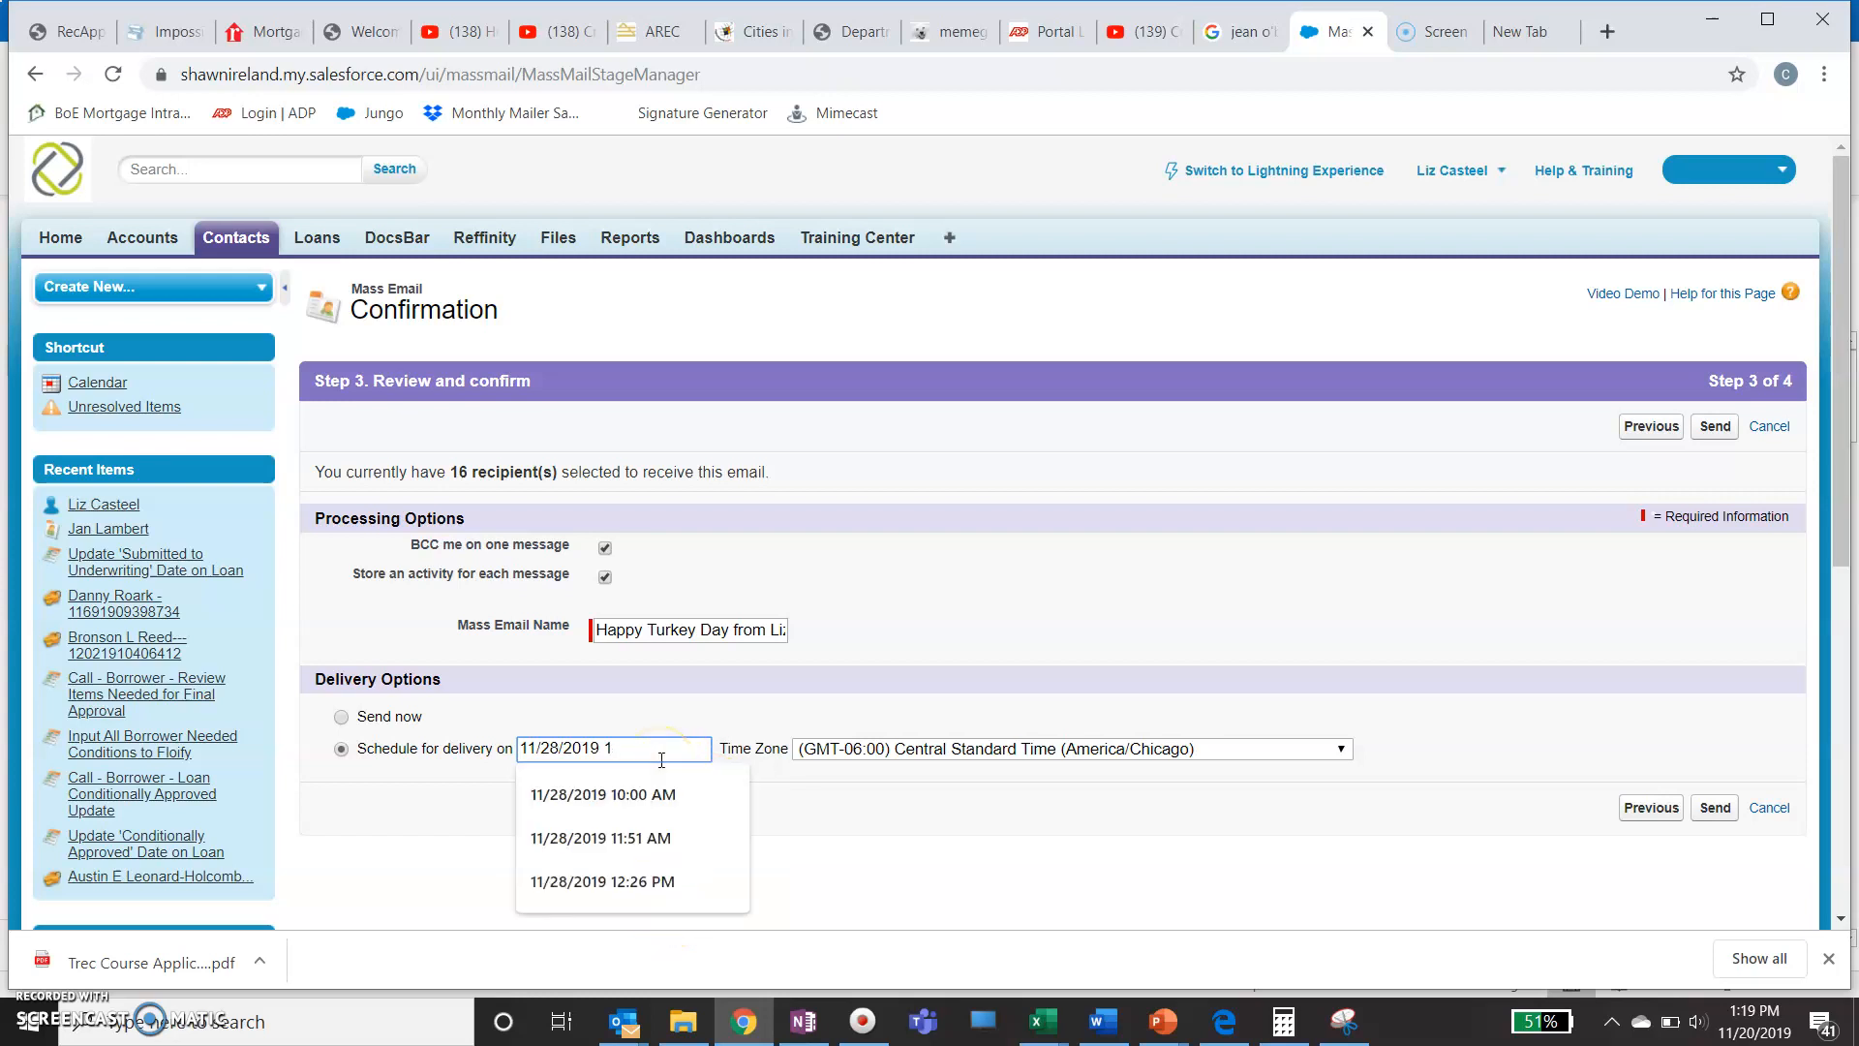
{"action": "type", "text": "9:0"}
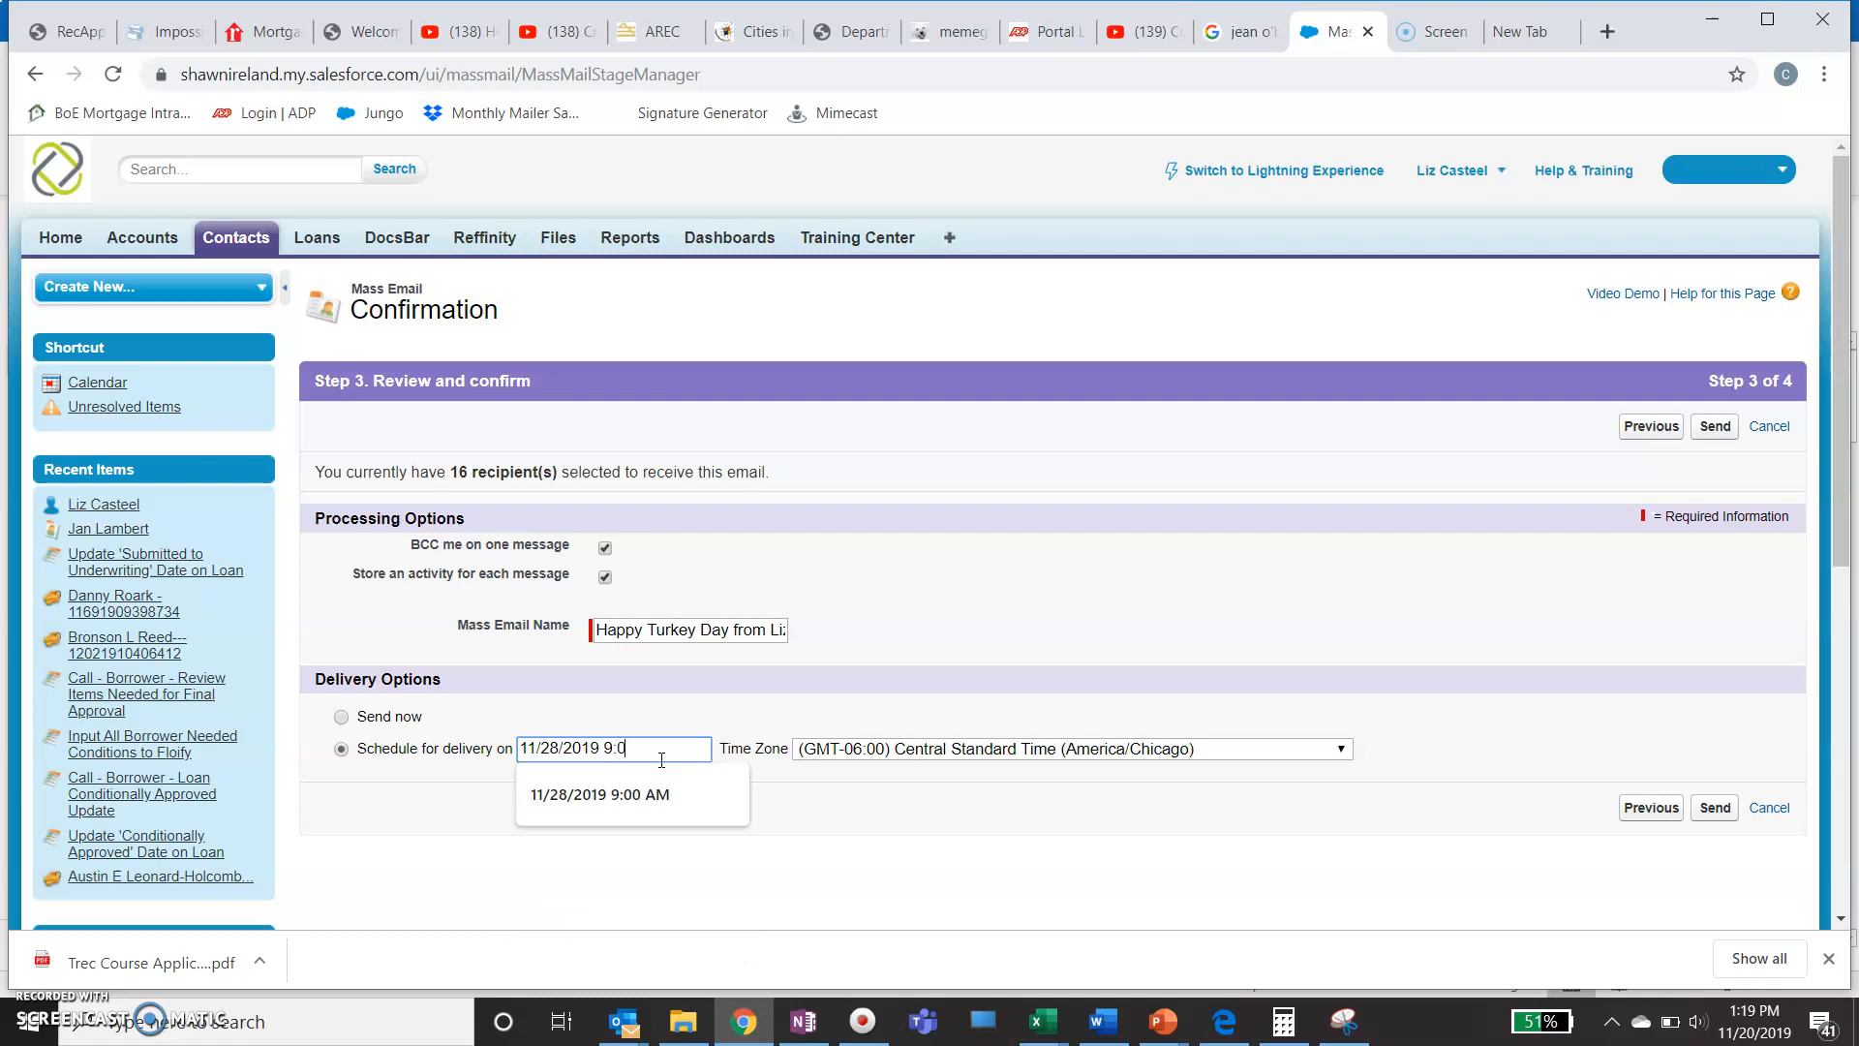
{"action": "type", "text": "0AM"}
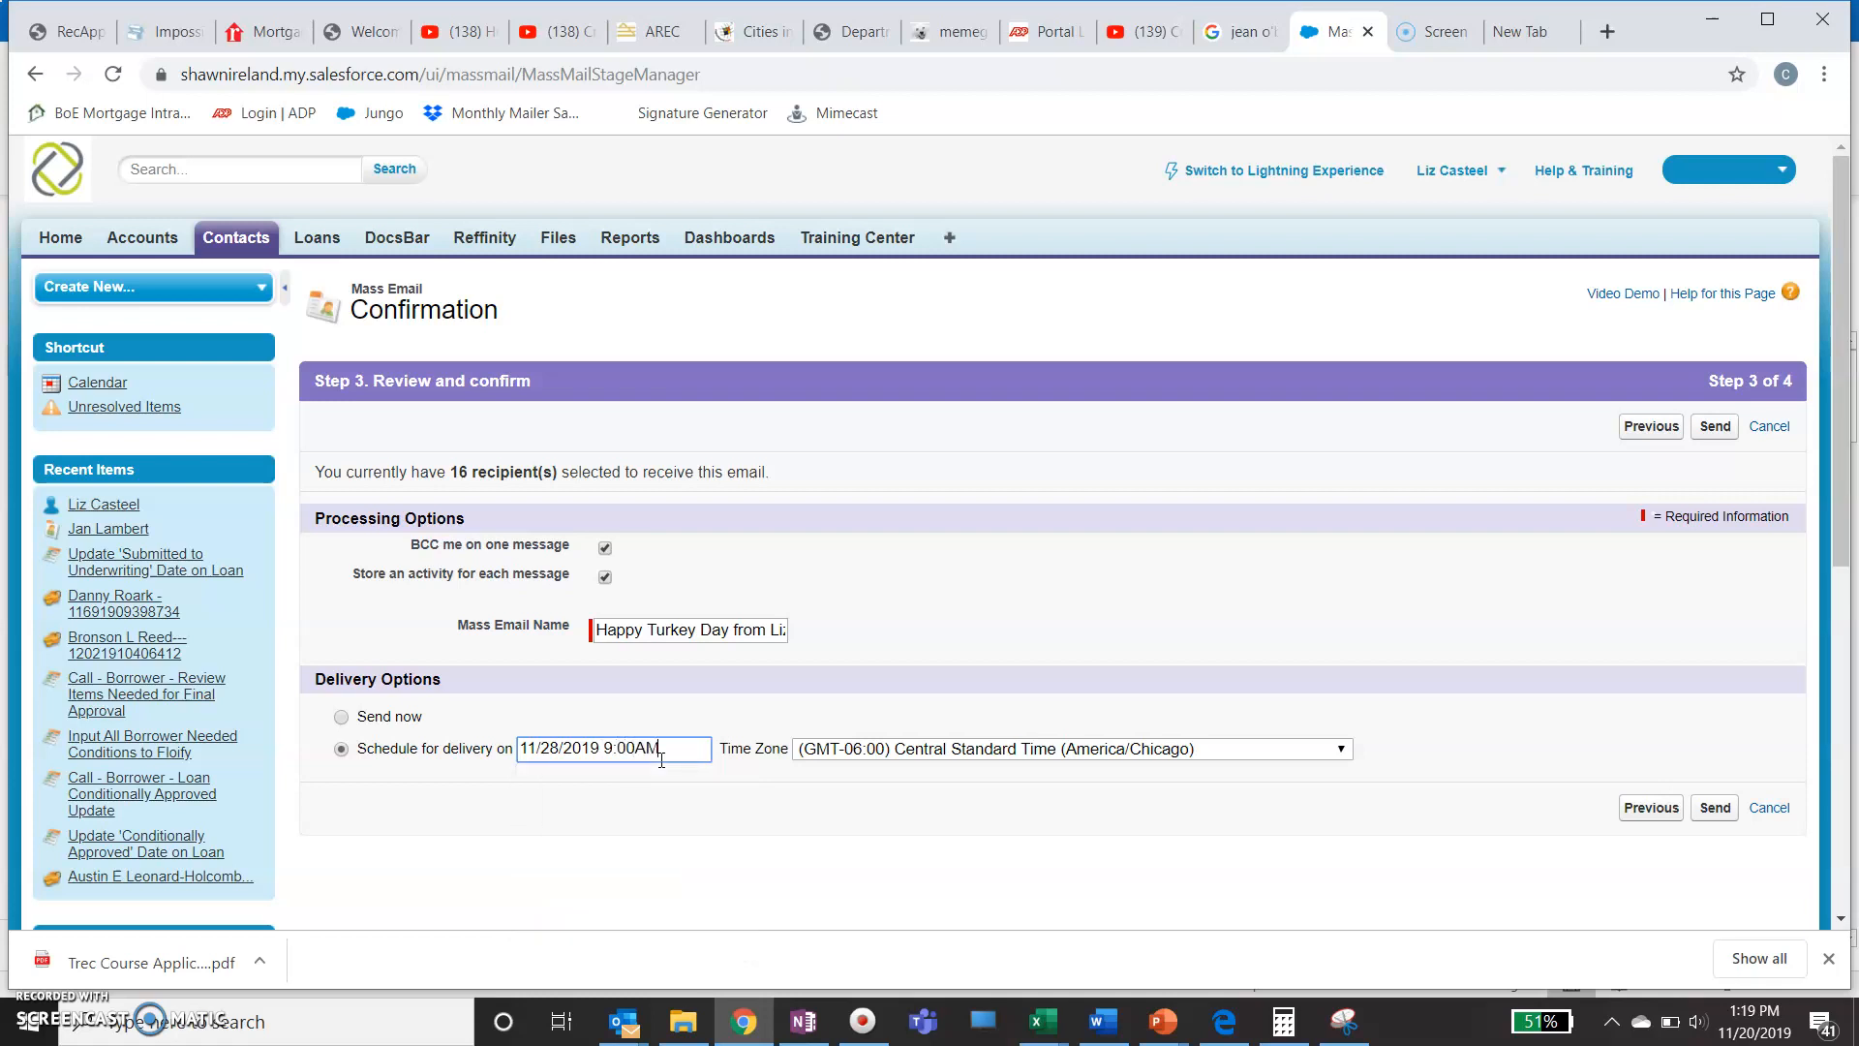
{"action": "key", "text": "BackSpace"}
{"action": "key", "text": "BackSpace"}
{"action": "left_click", "coordinate": [659, 780]}
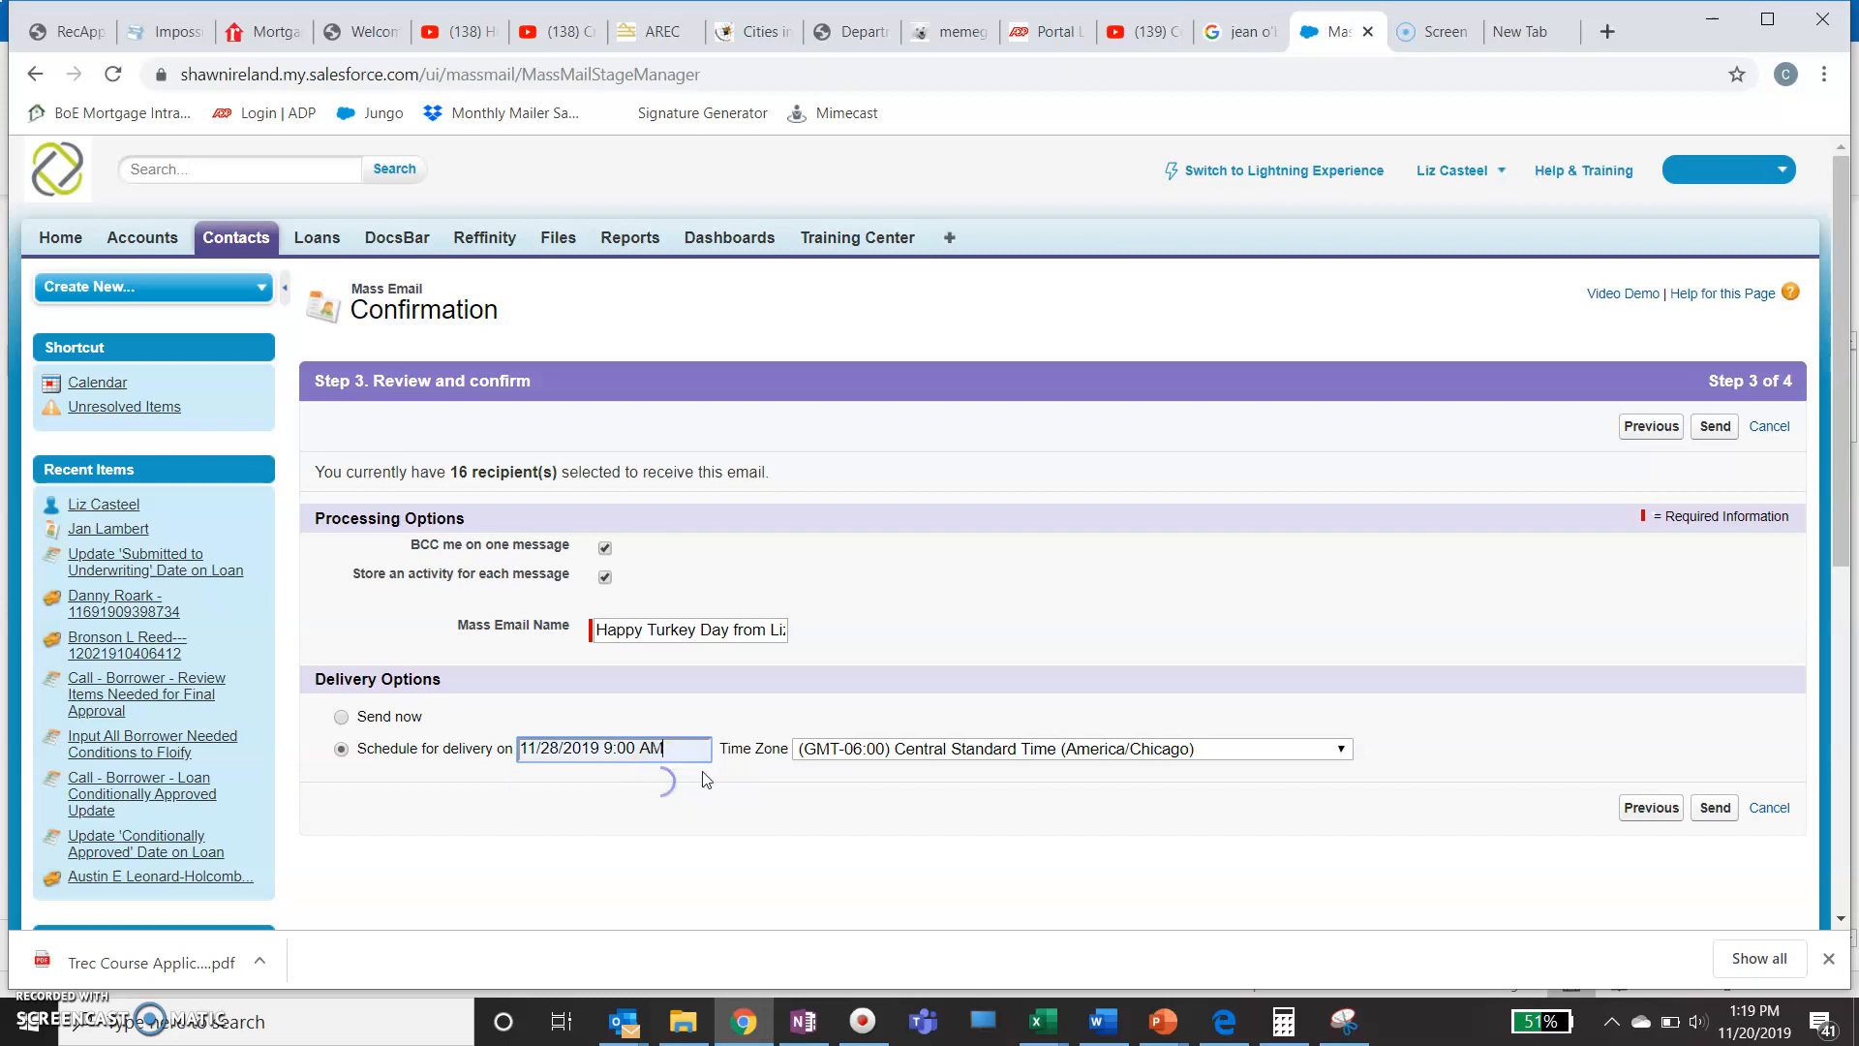
{"action": "left_click", "coordinate": [1309, 749]}
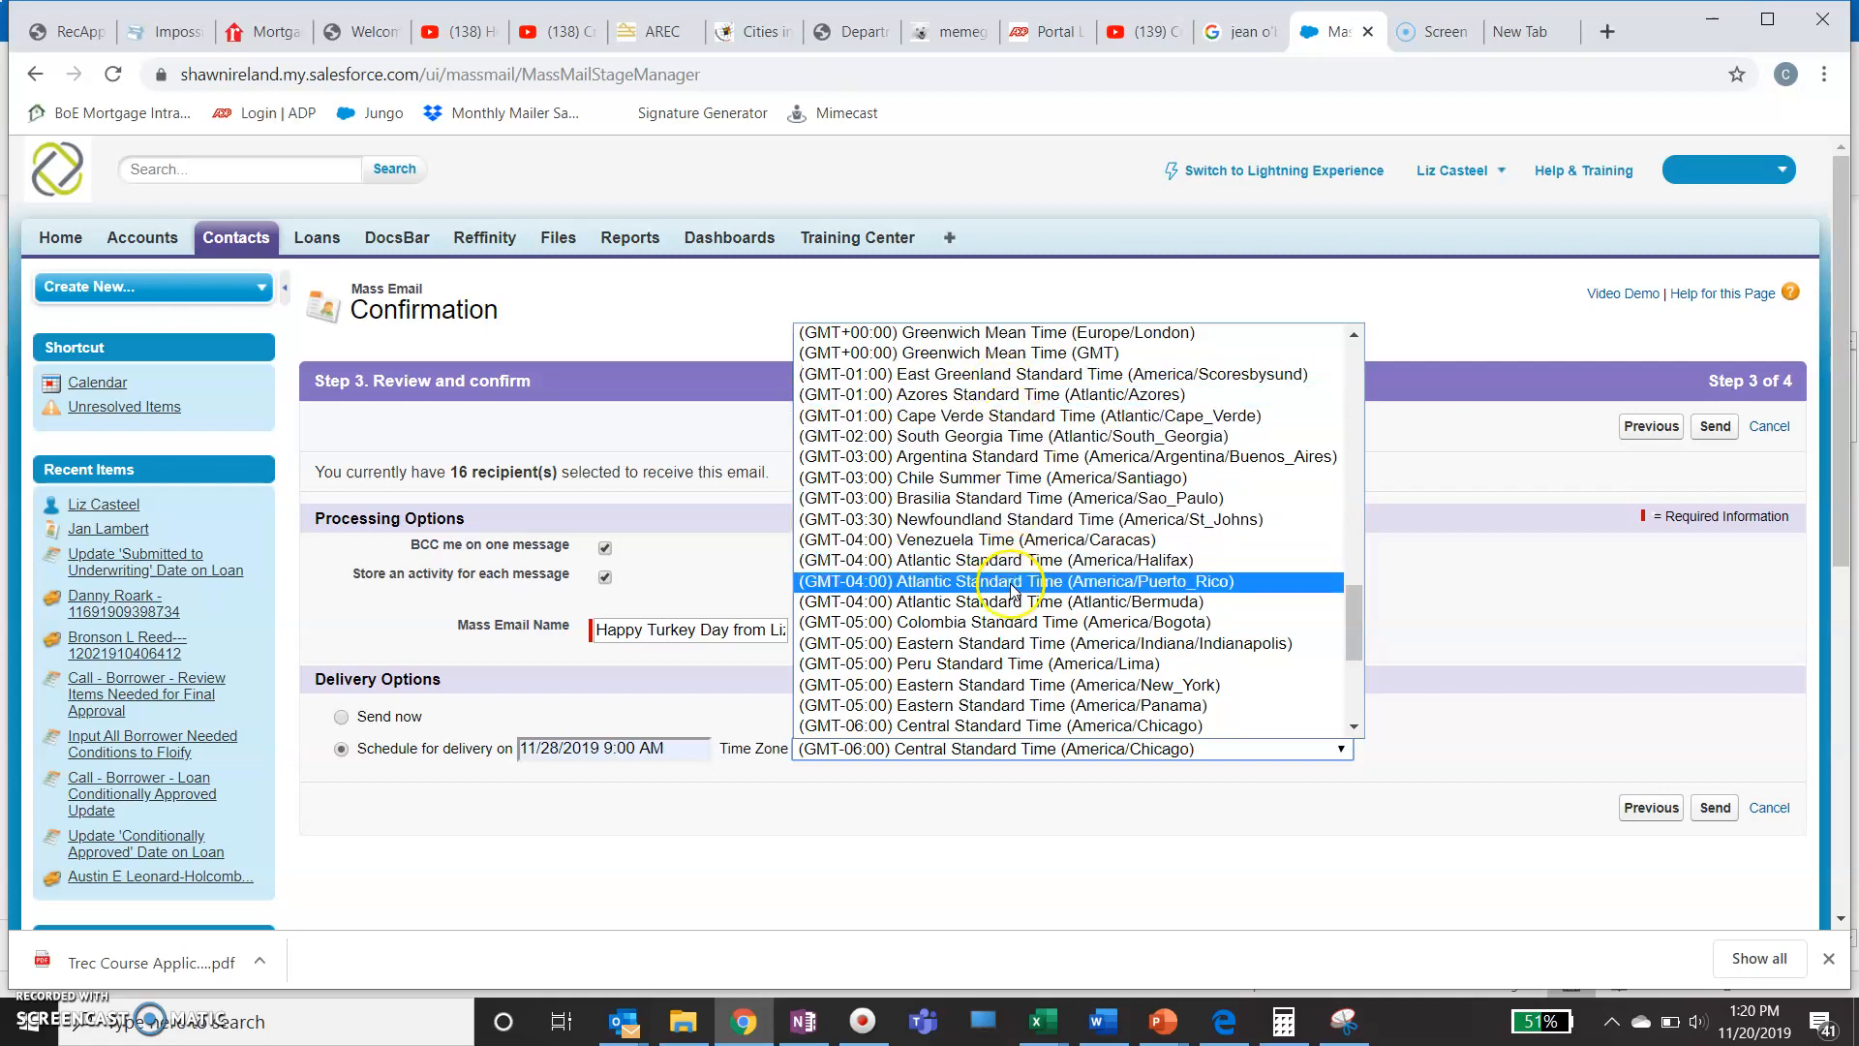
Set the delivery time zone to (GMT-05:00) Eastern Standard Time (America/New_York).
{"action": "scroll", "coordinate": [1014, 607], "scroll_direction": "up", "scroll_amount": 3}
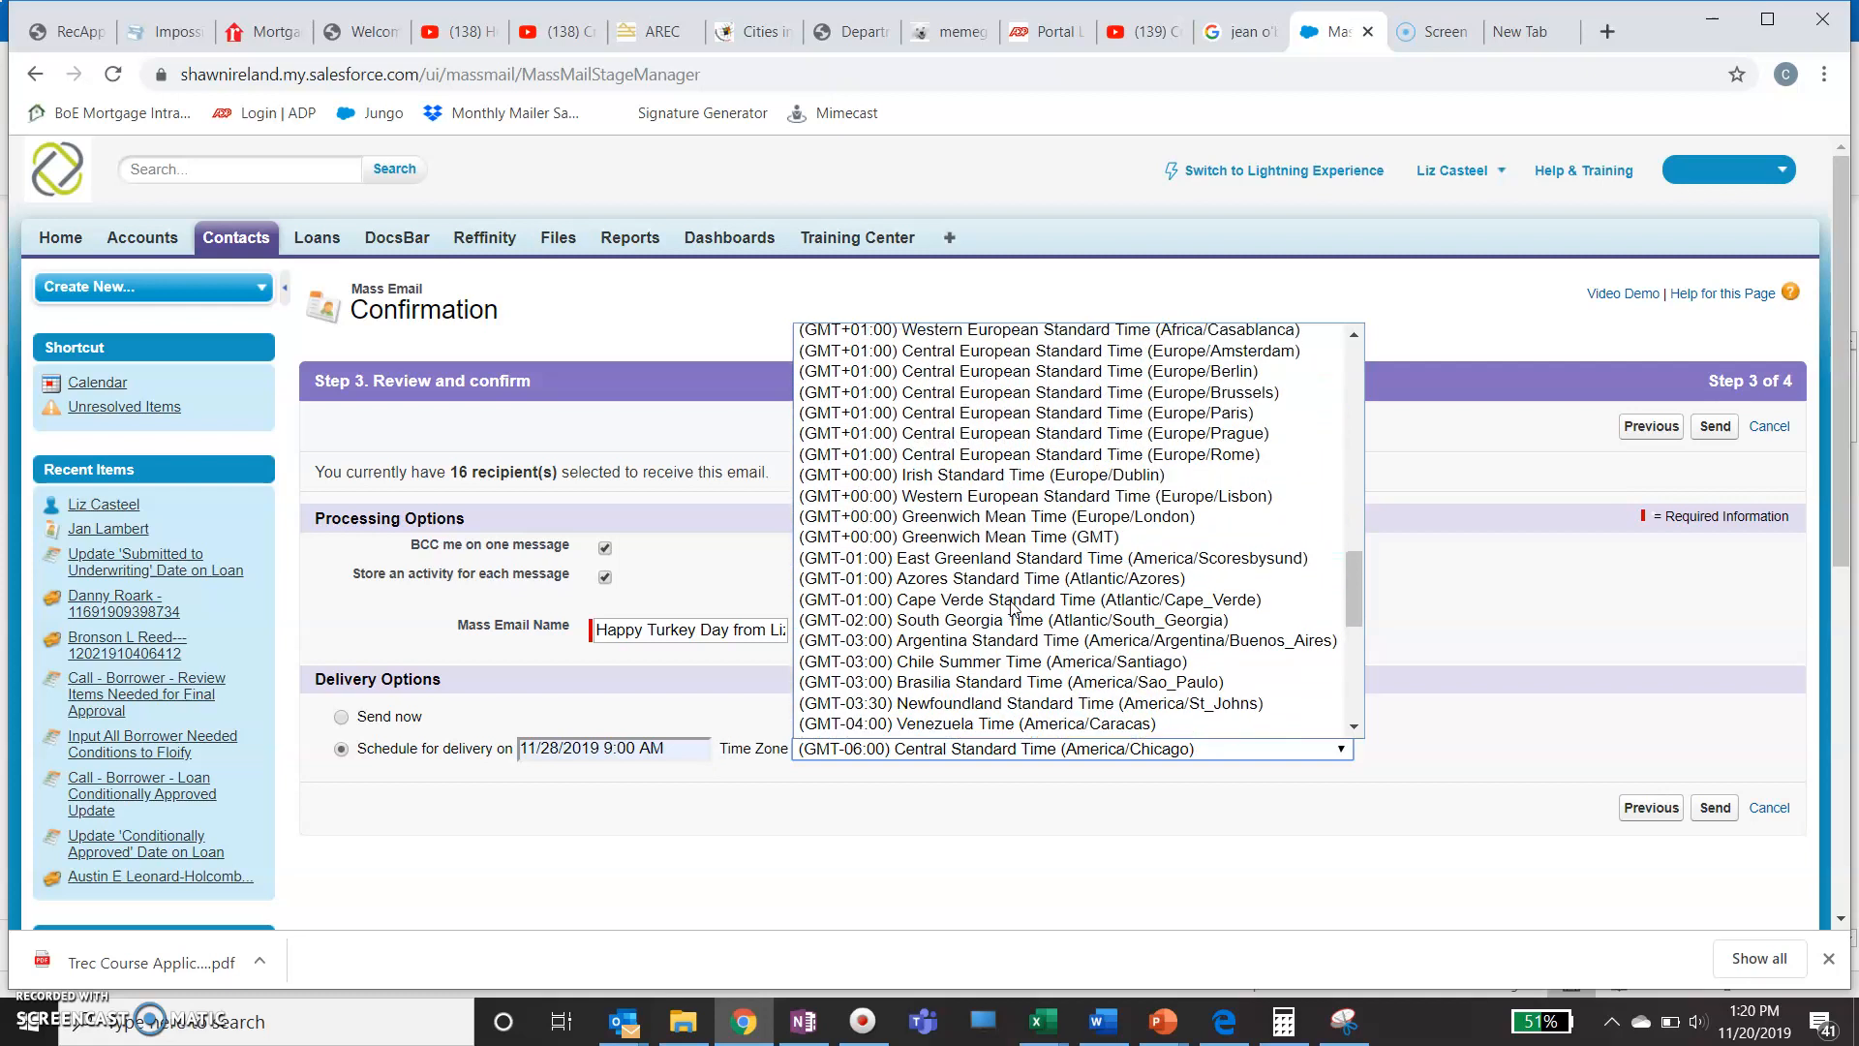
{"action": "scroll", "coordinate": [1014, 607], "scroll_direction": "down", "scroll_amount": 3}
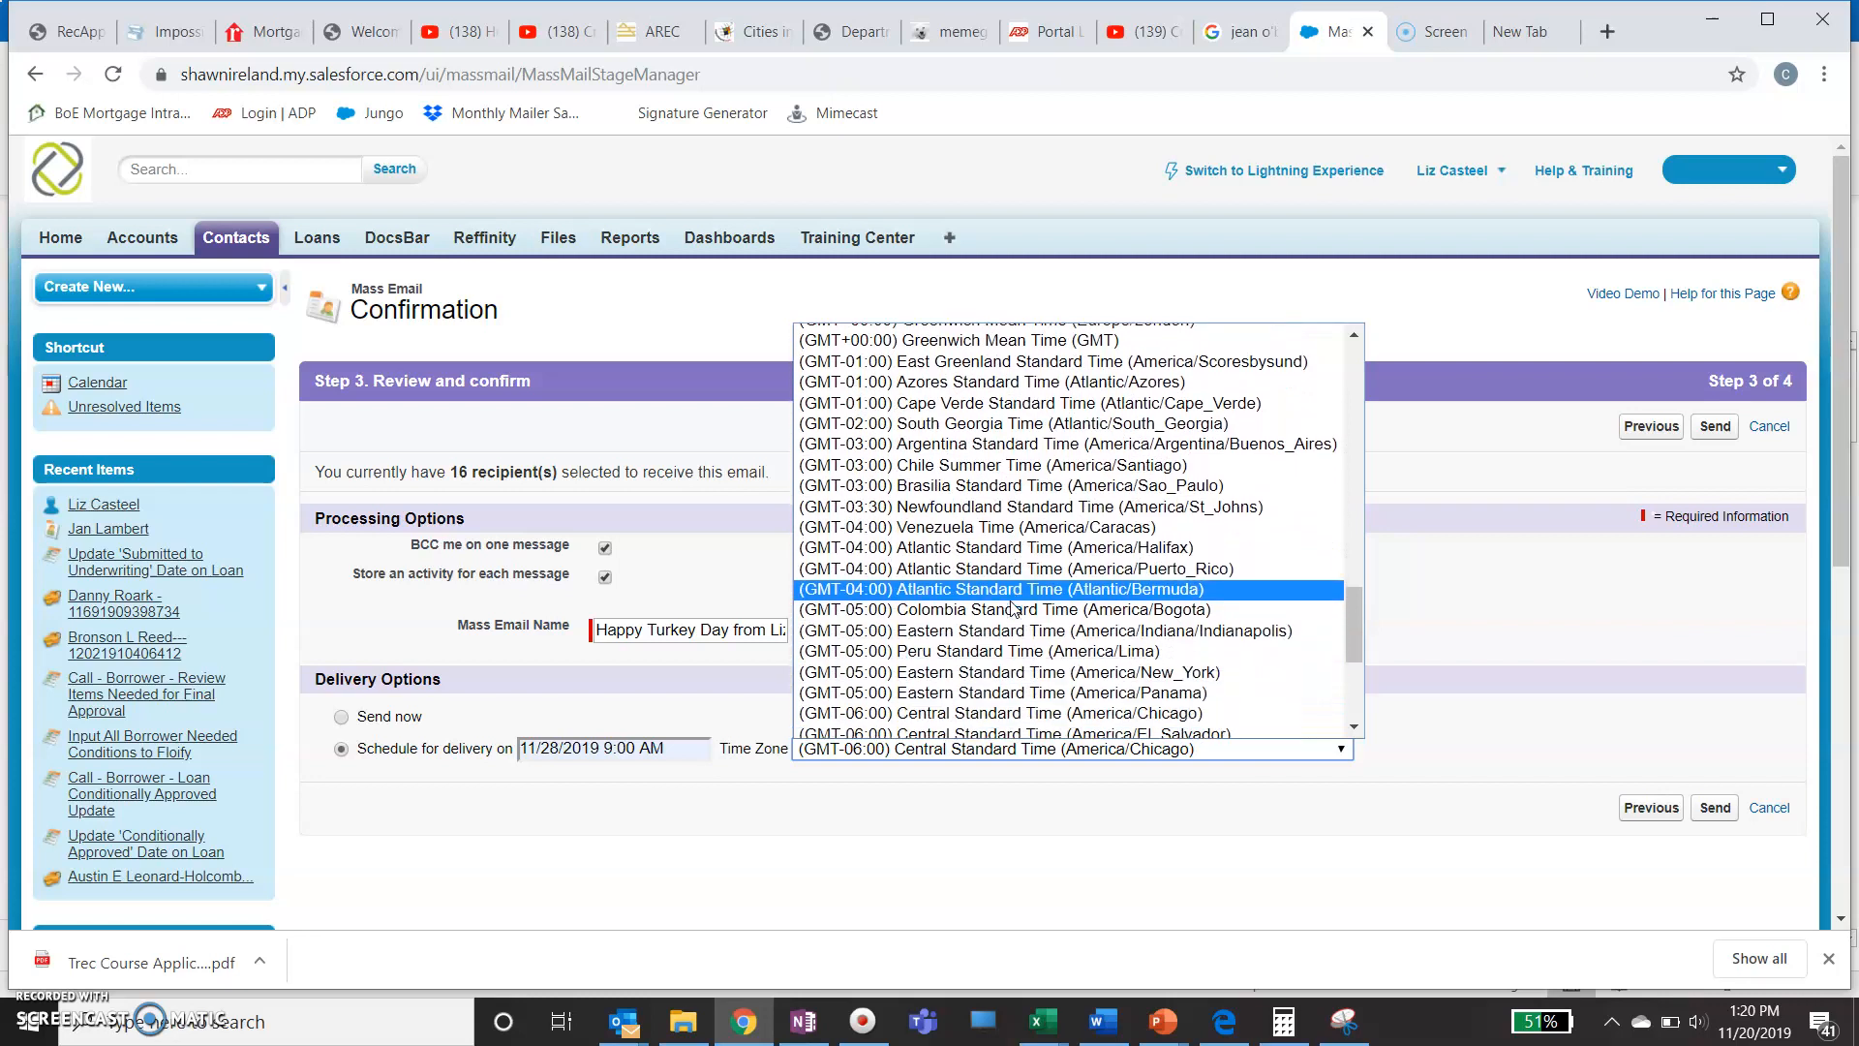
{"action": "scroll", "coordinate": [1014, 607], "scroll_direction": "up", "scroll_amount": 3}
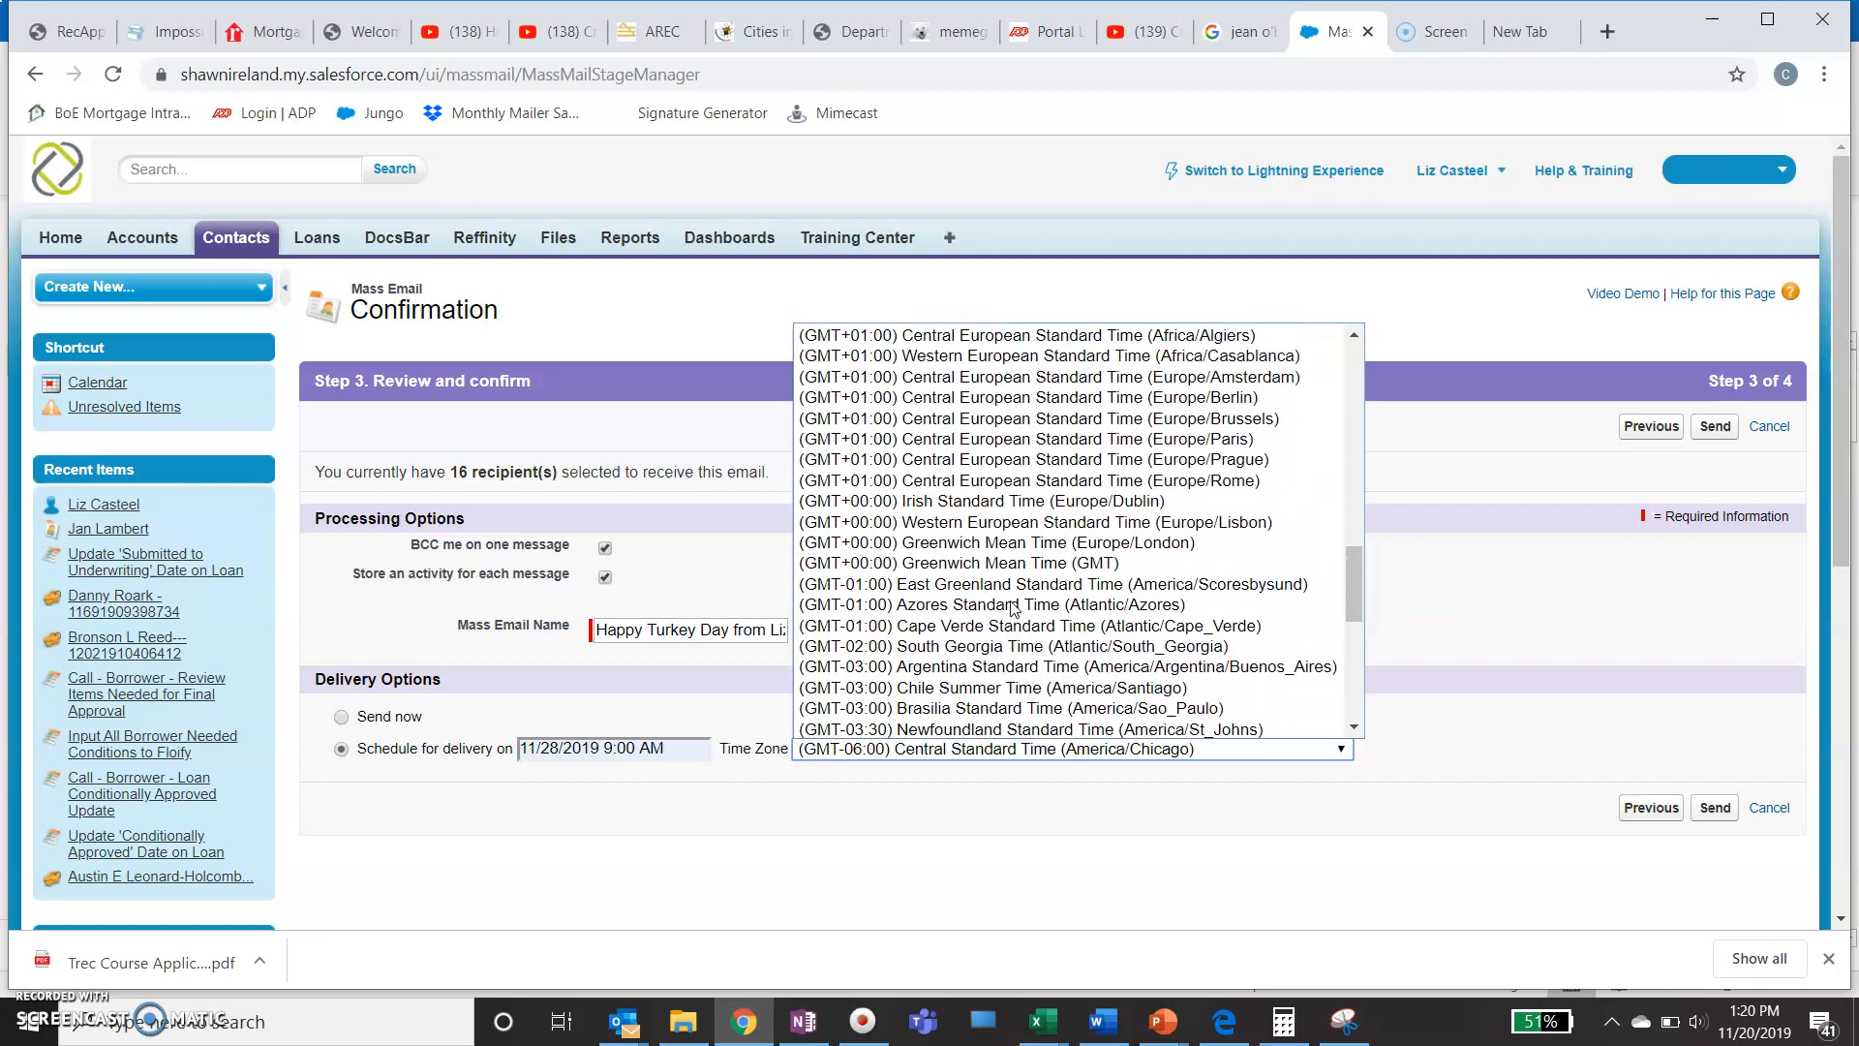
{"action": "scroll", "coordinate": [1013, 607], "scroll_direction": "up", "scroll_amount": 3}
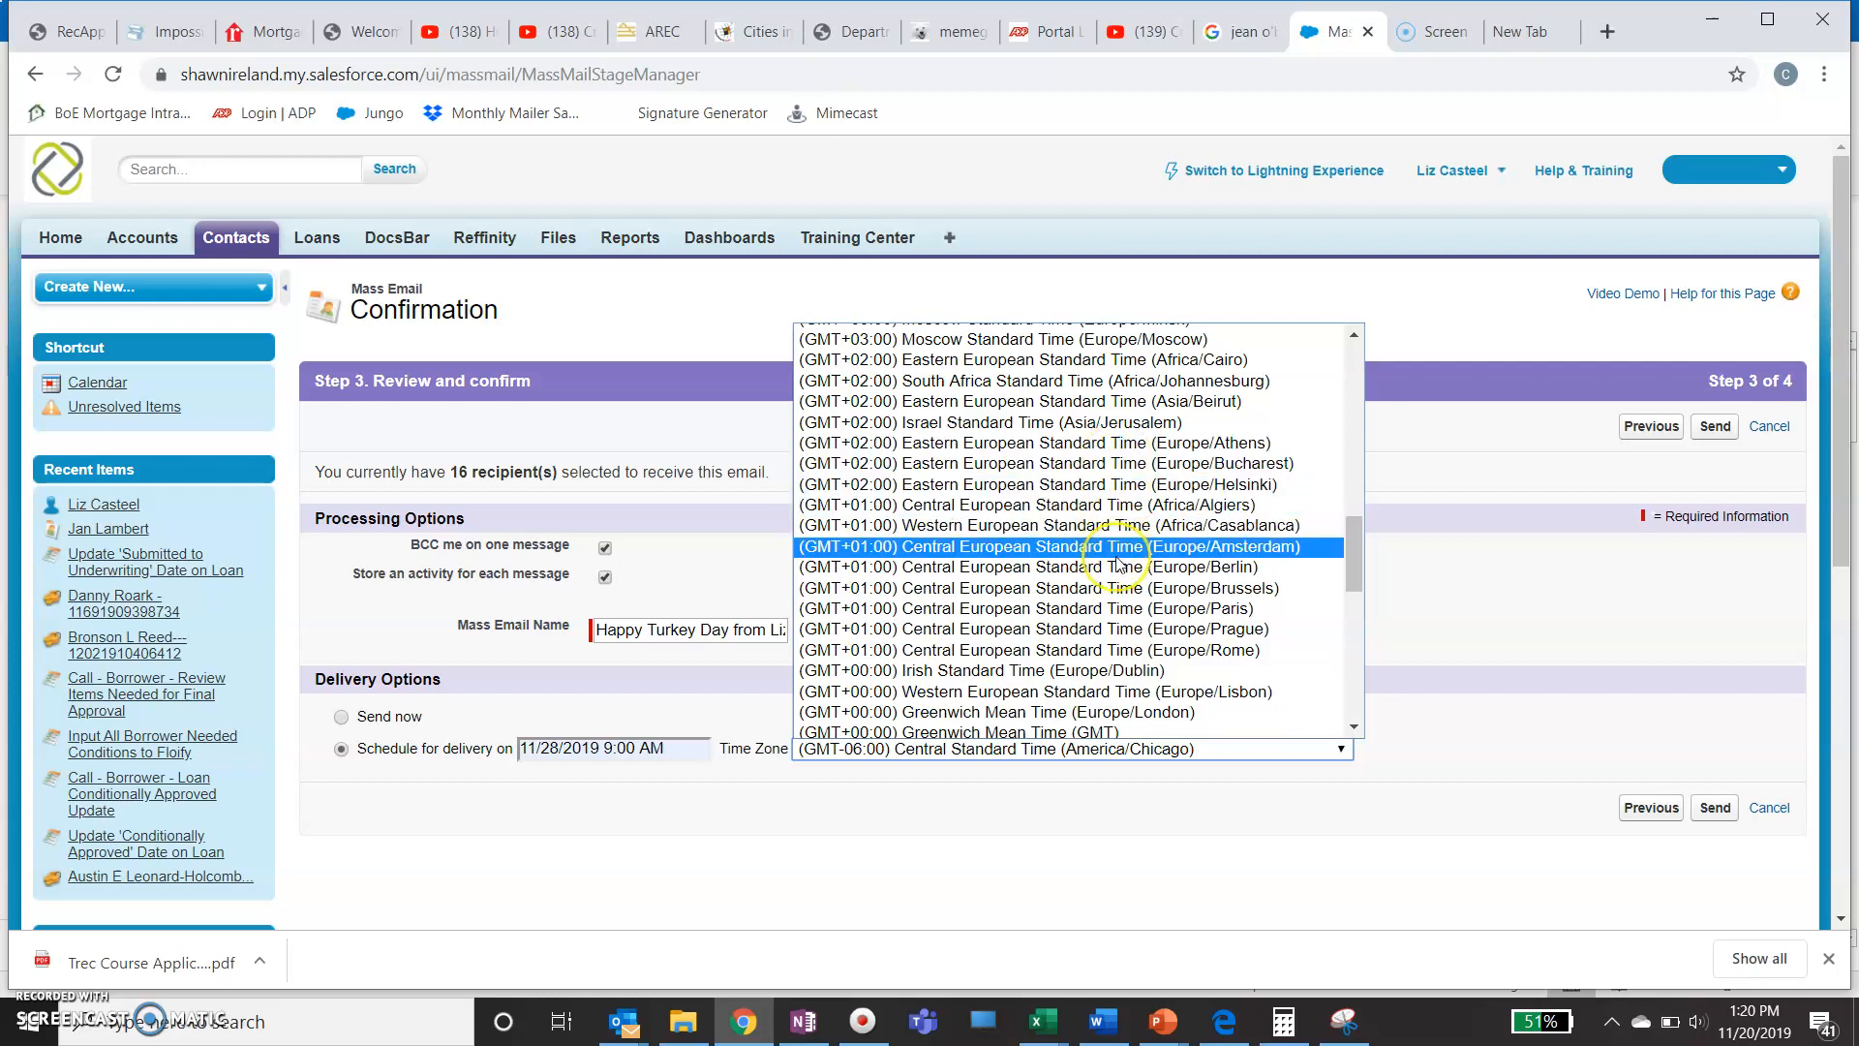
{"action": "scroll", "coordinate": [1121, 562], "scroll_direction": "down", "scroll_amount": 4}
{"action": "scroll", "coordinate": [1121, 562], "scroll_direction": "down", "scroll_amount": 2}
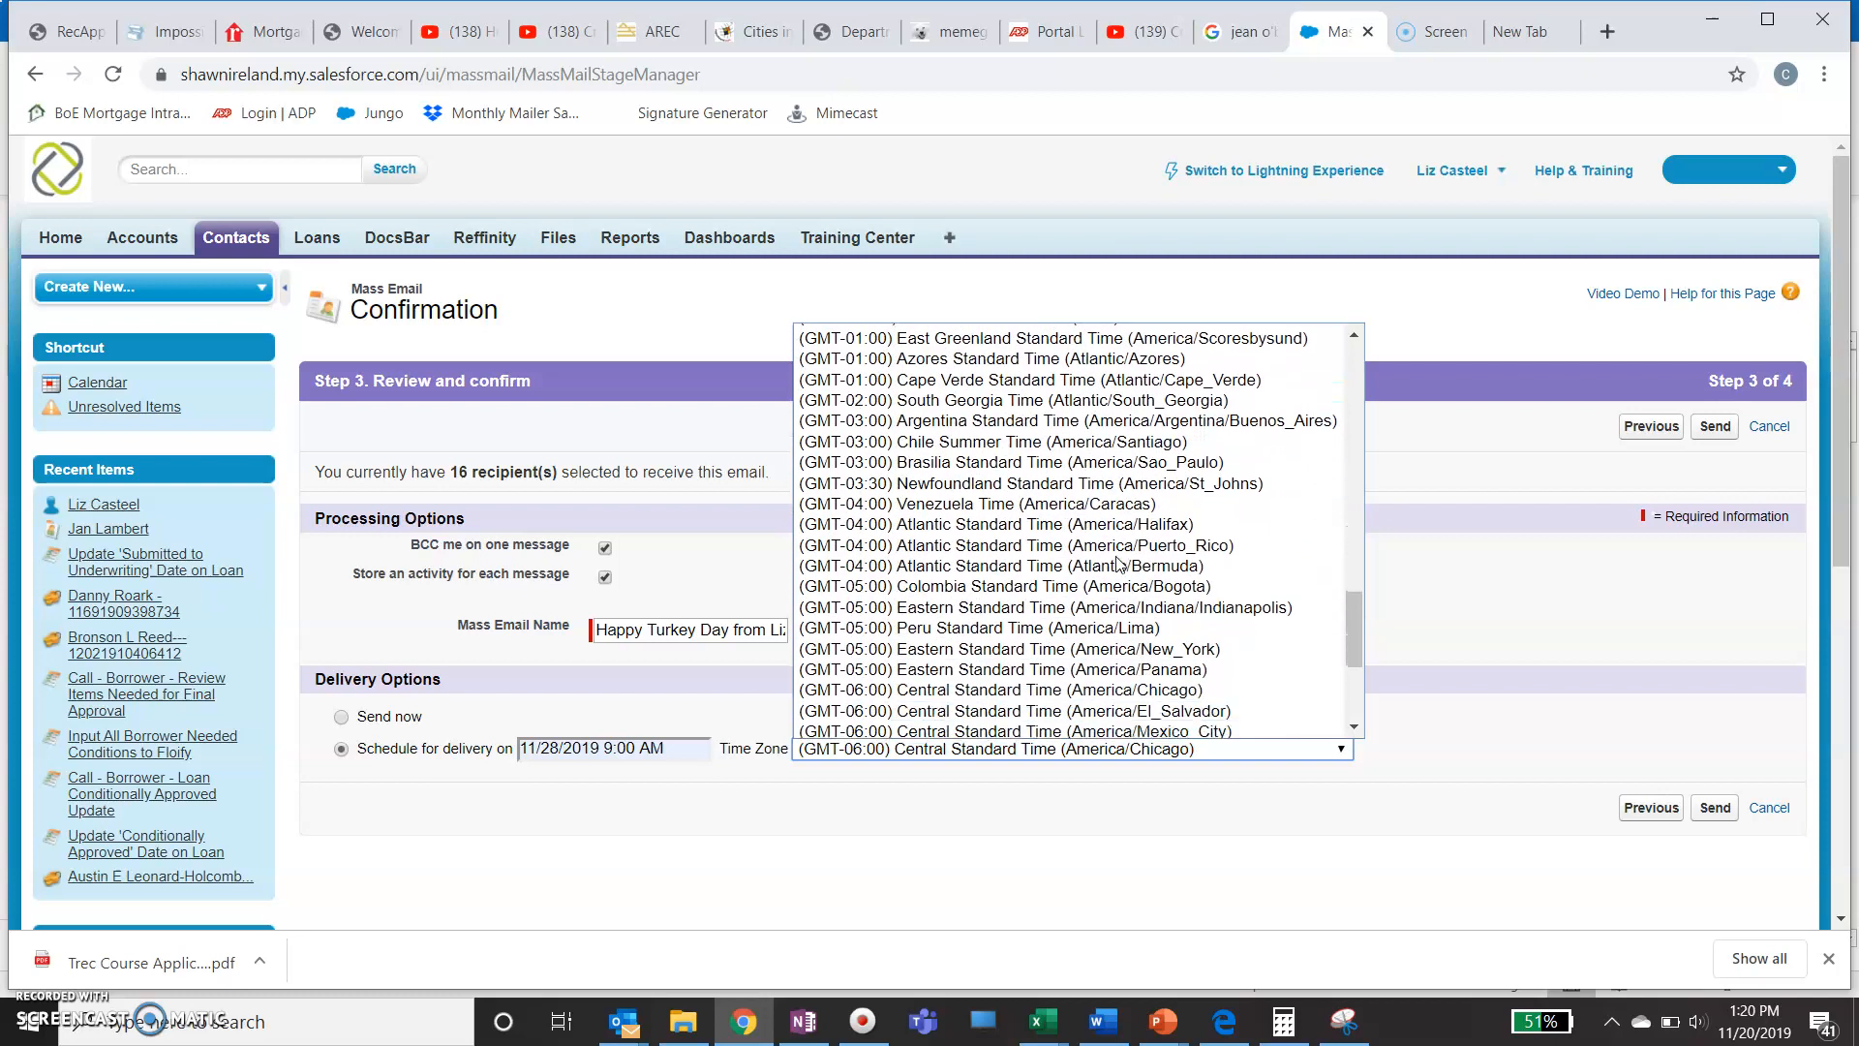
{"action": "scroll", "coordinate": [1109, 542], "scroll_direction": "down", "scroll_amount": 1}
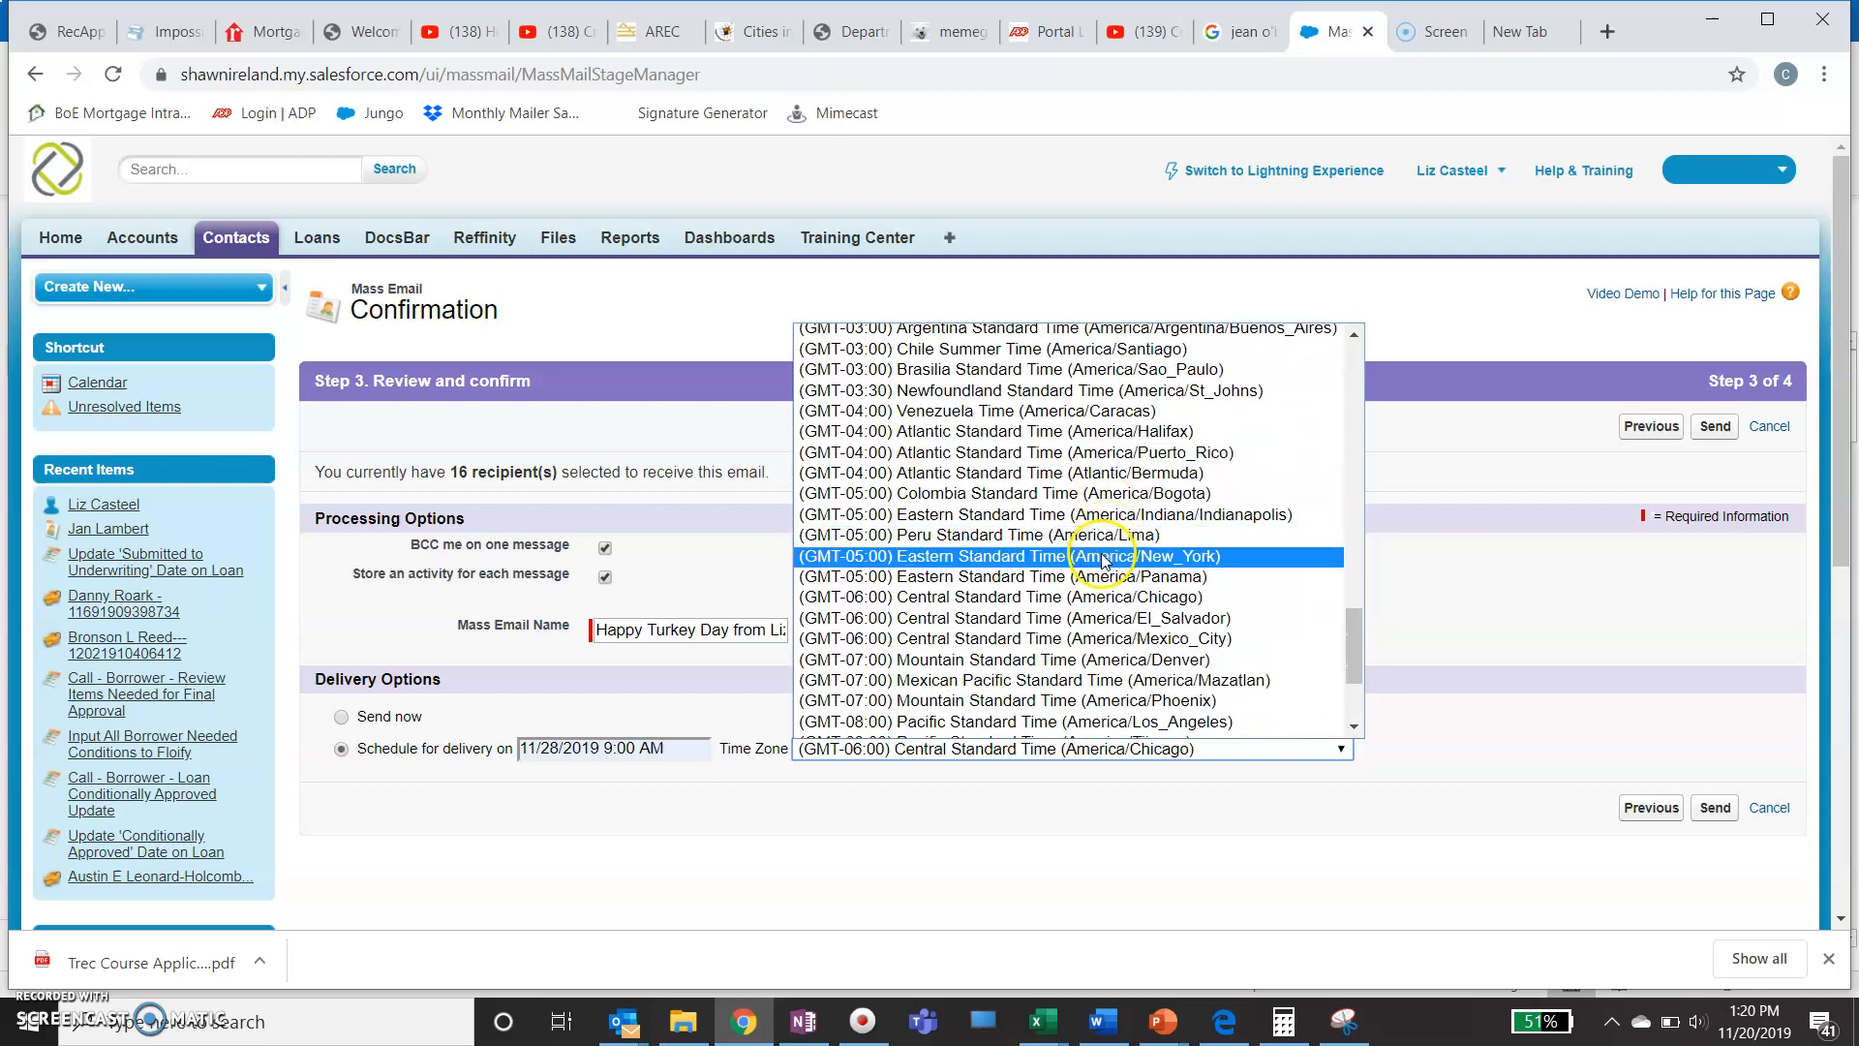
{"action": "left_click", "coordinate": [1102, 560]}
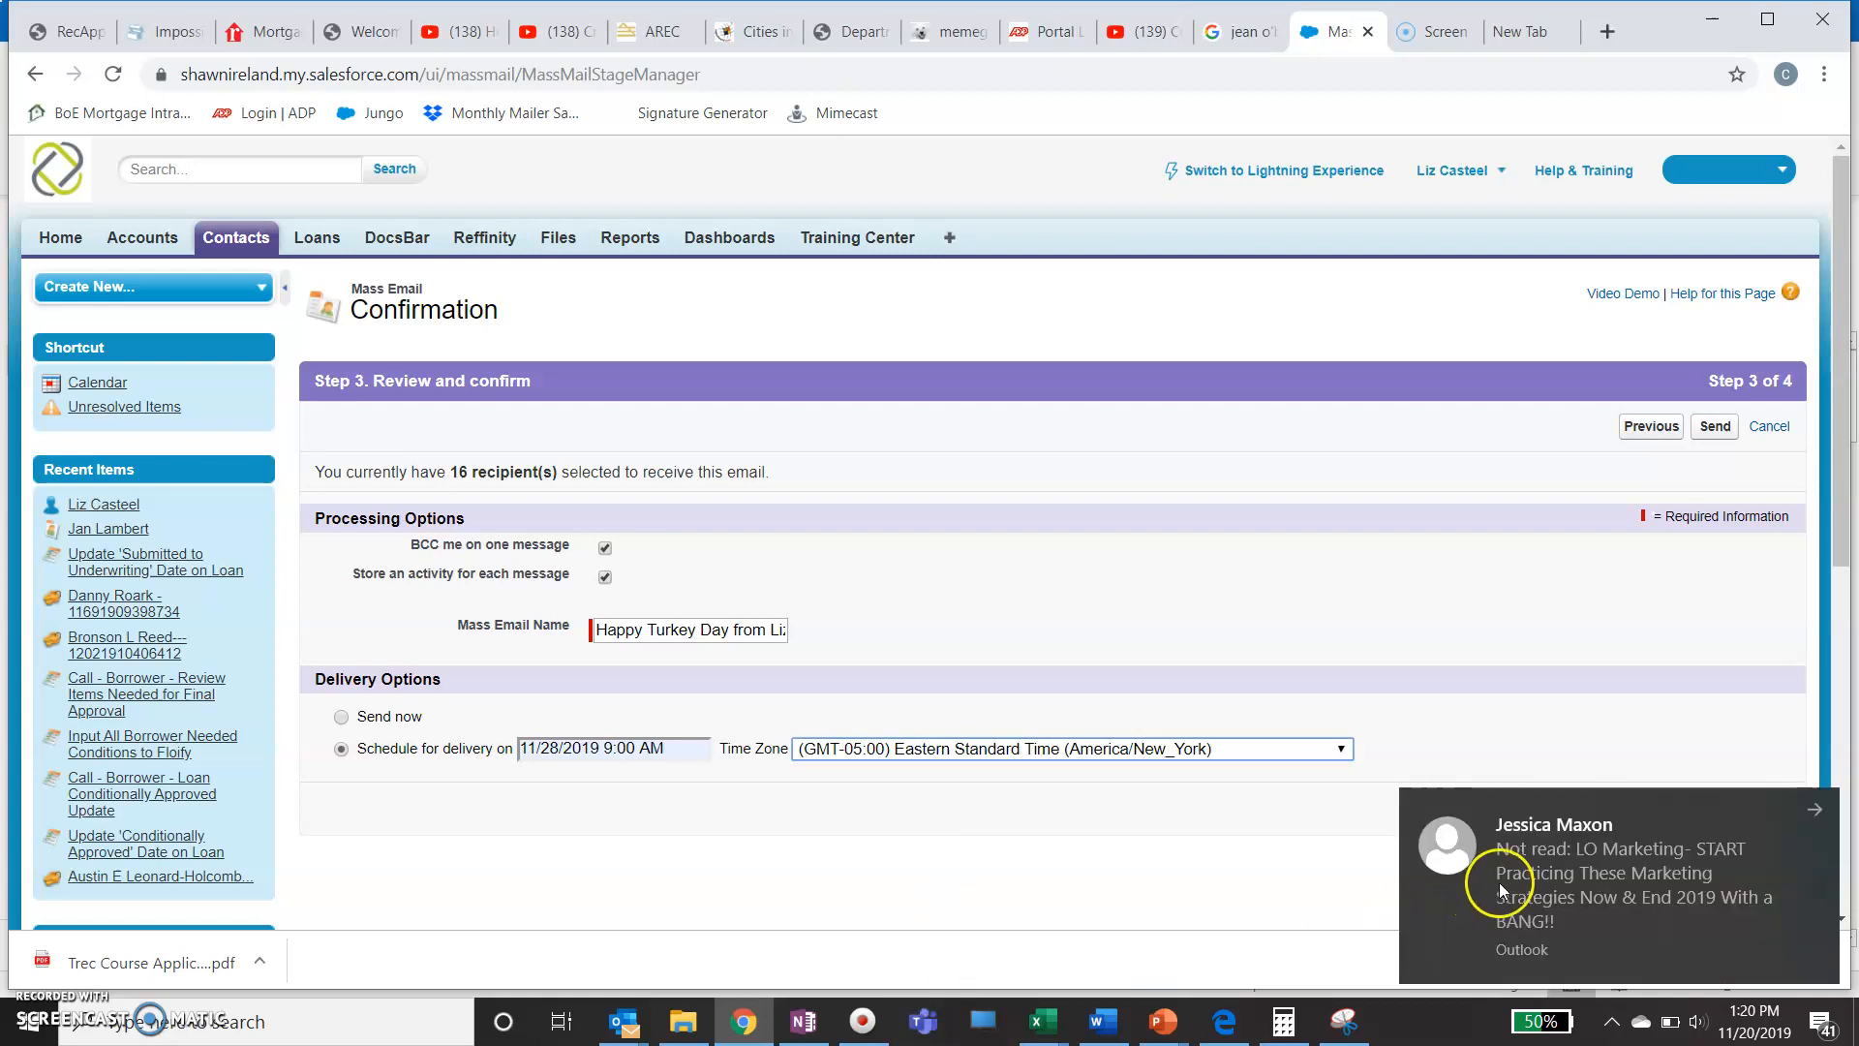
{"action": "left_click_drag", "start_coordinate": [1499, 881], "coordinate": [1852, 881]}
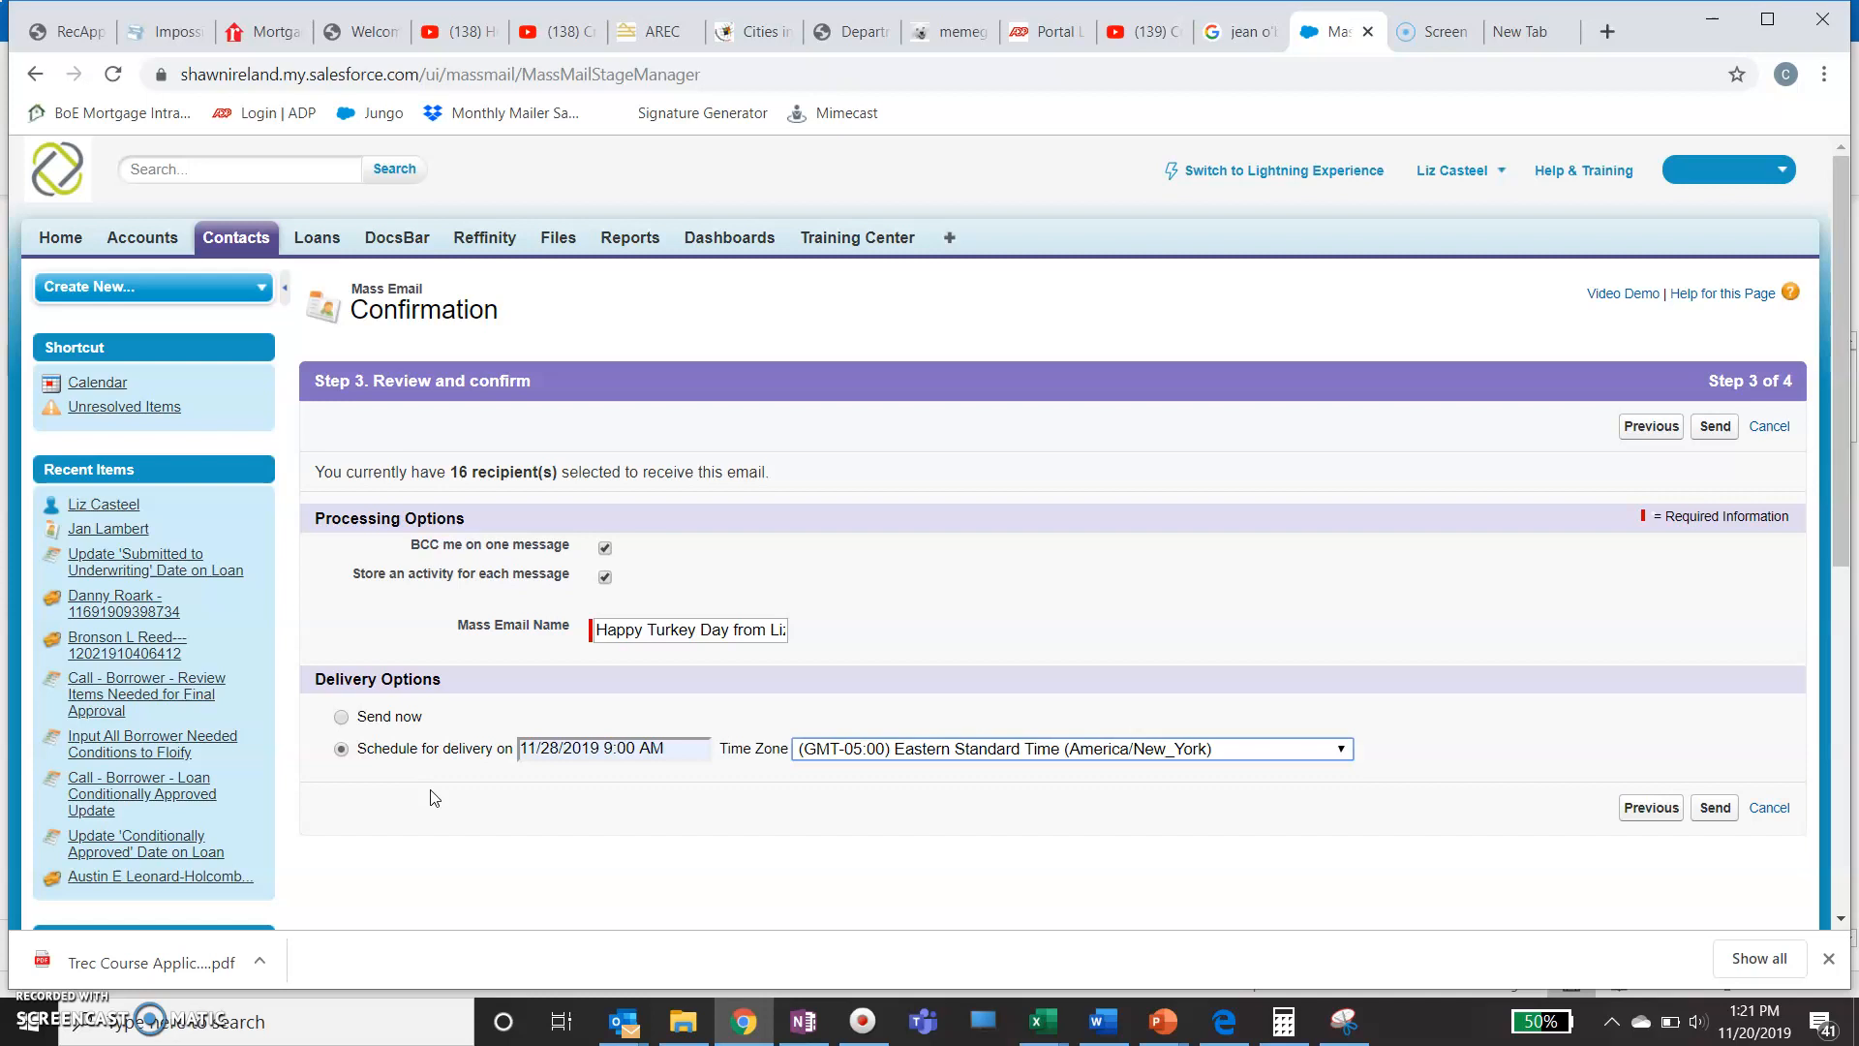
{"action": "left_click", "coordinate": [39, 1015]}
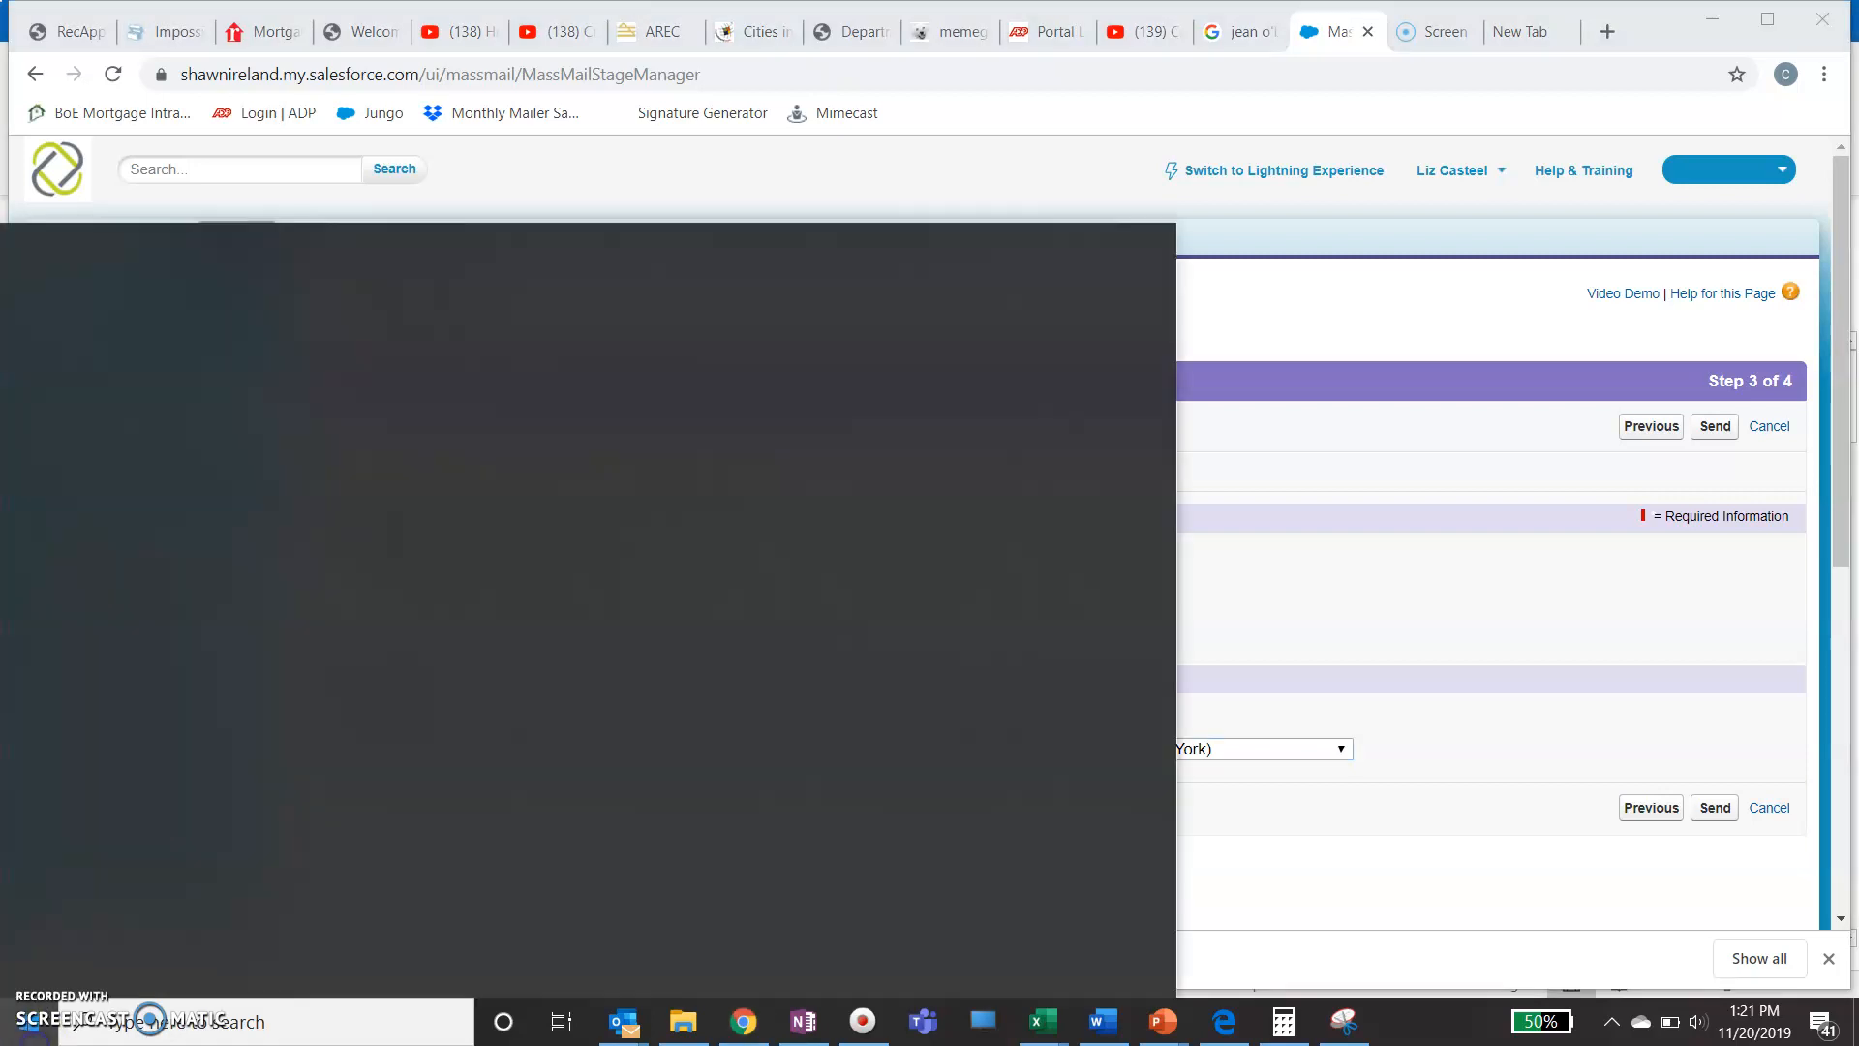
{"action": "left_click", "coordinate": [1216, 897]}
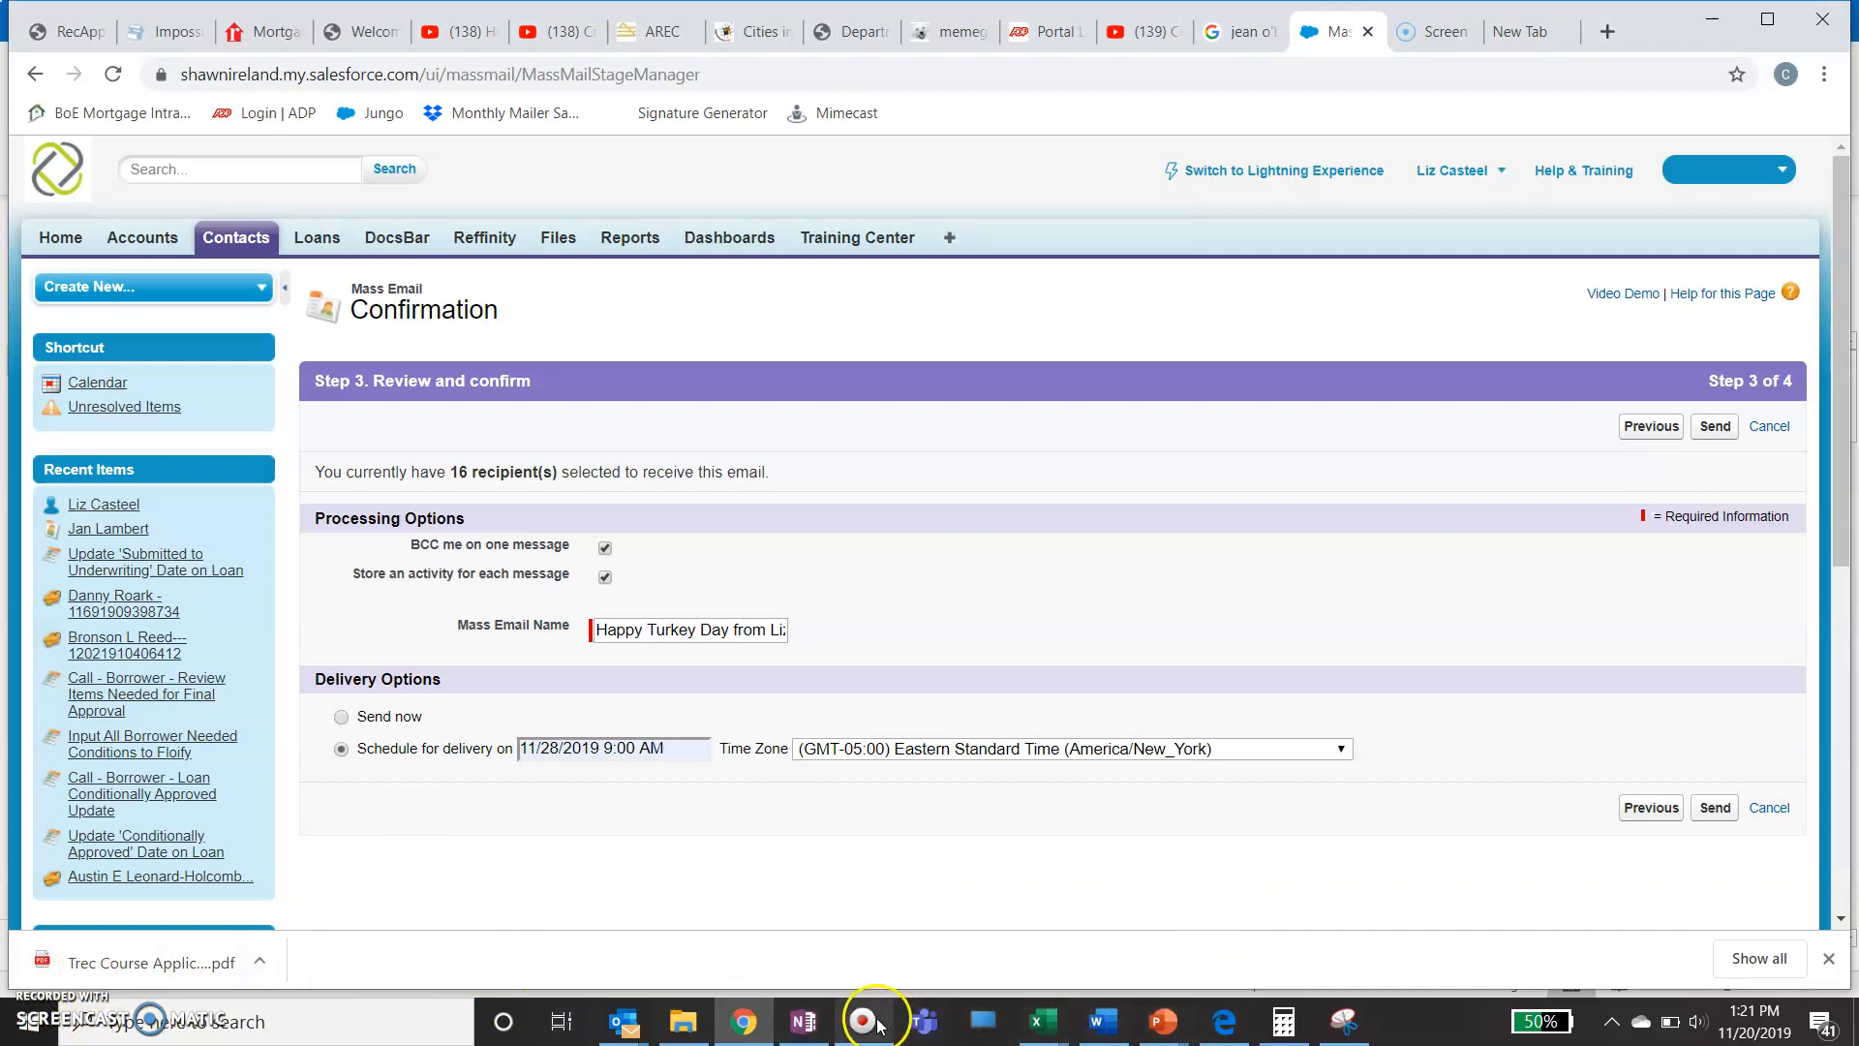
{"action": "mouse_move", "coordinate": [757, 1023]}
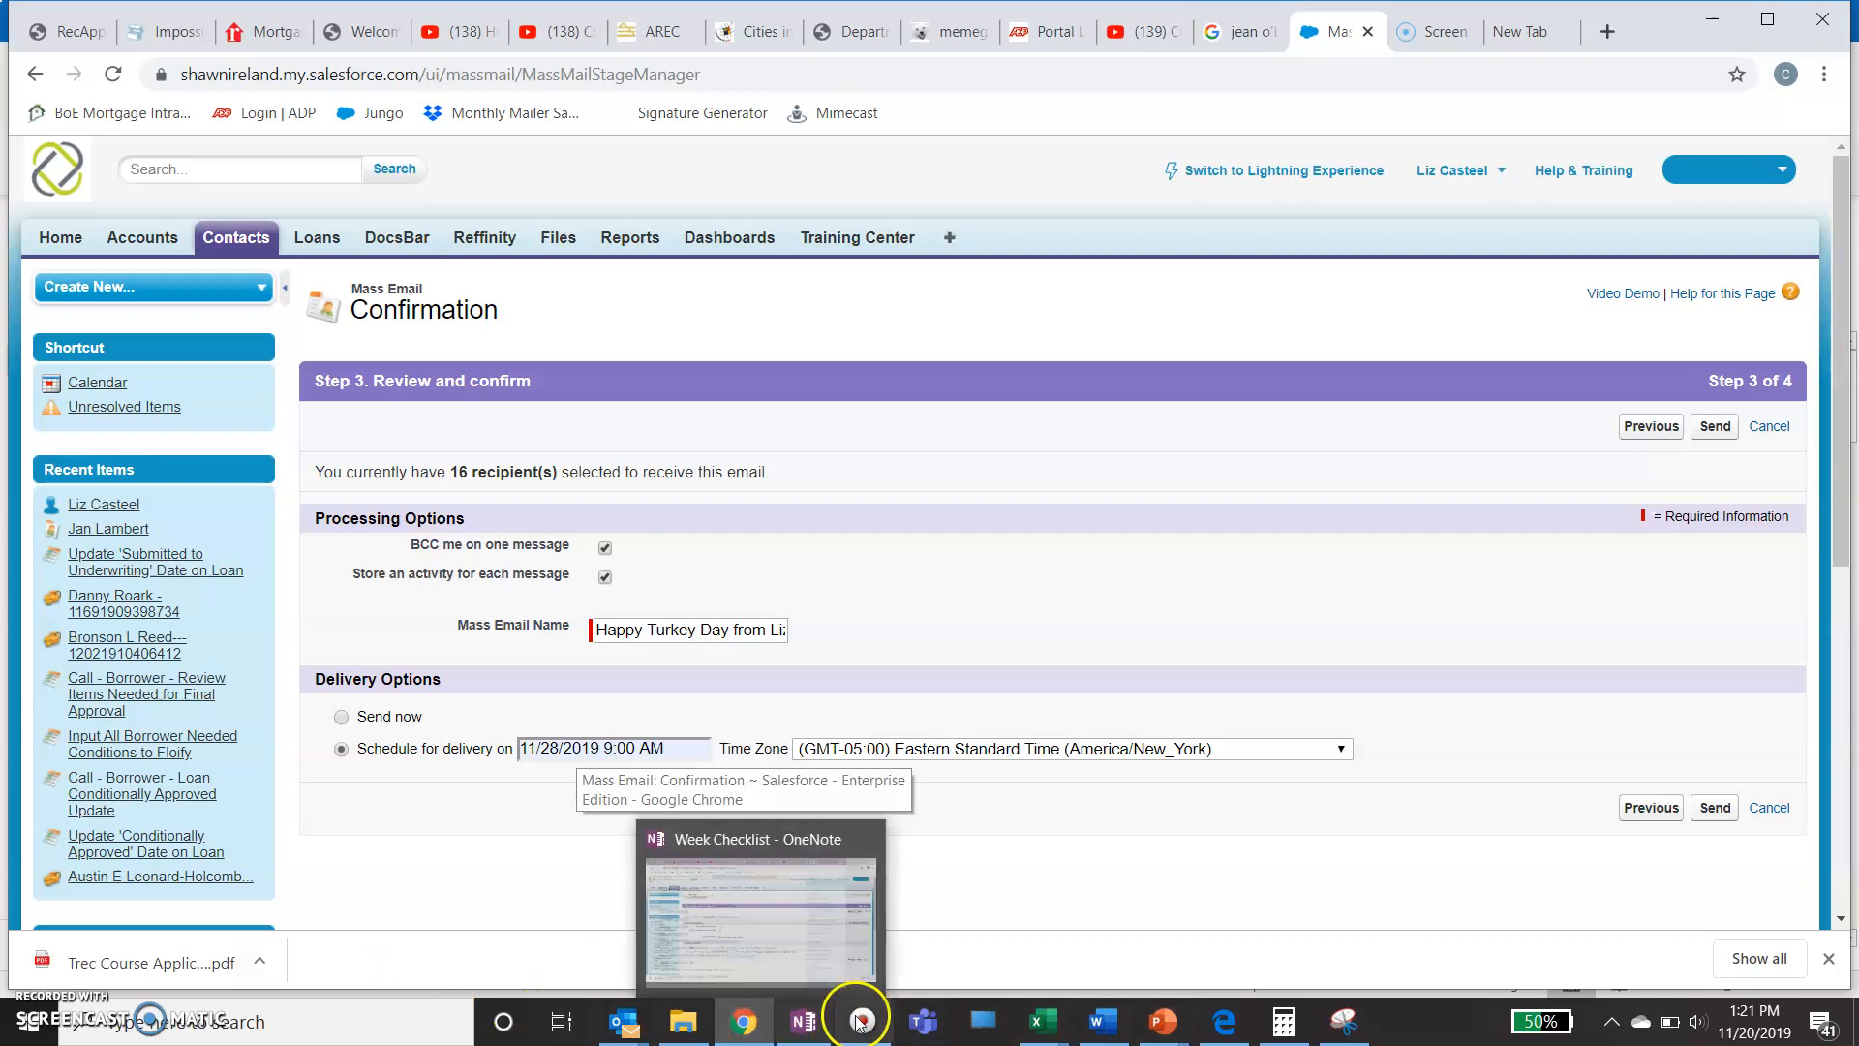